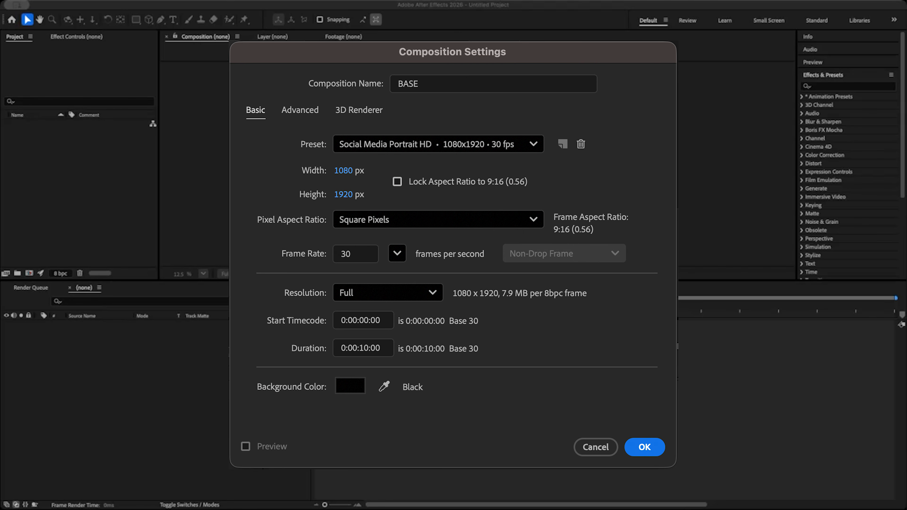
Step: Create the 1080x1920, 30 fps composition BASE with a 10-second duration and add a new shape layer to it
key("Escape")
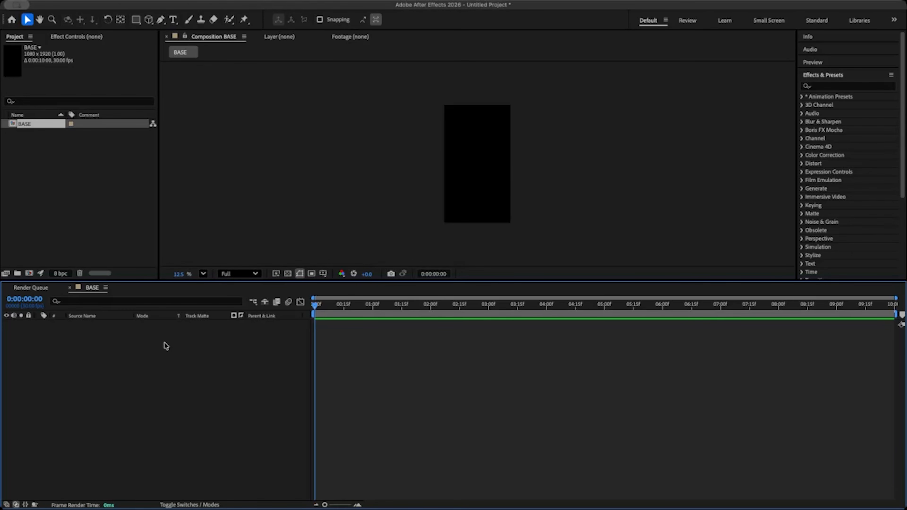
right_click(112, 342)
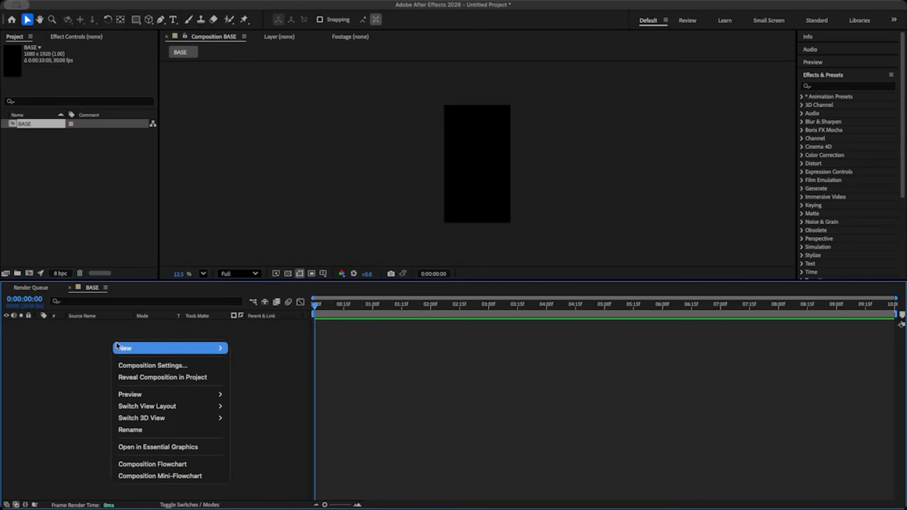
mouse_move(143, 347)
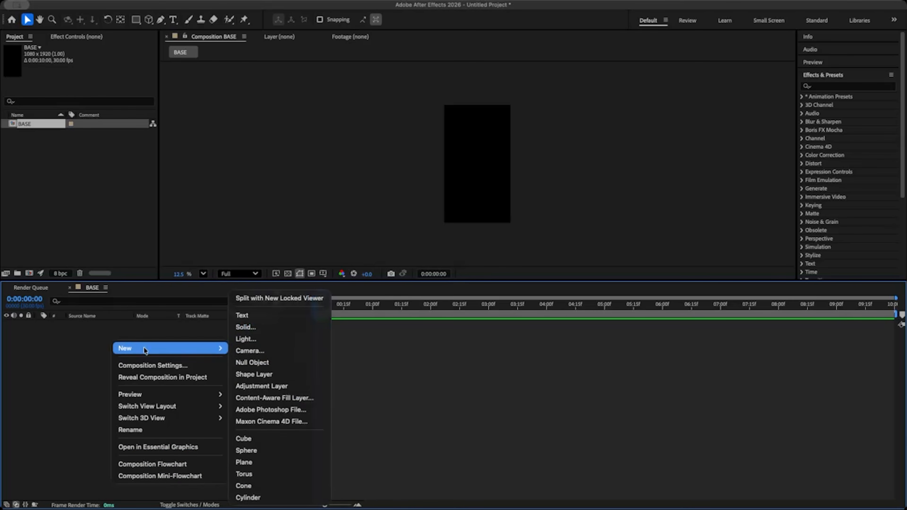
left_click(260, 373)
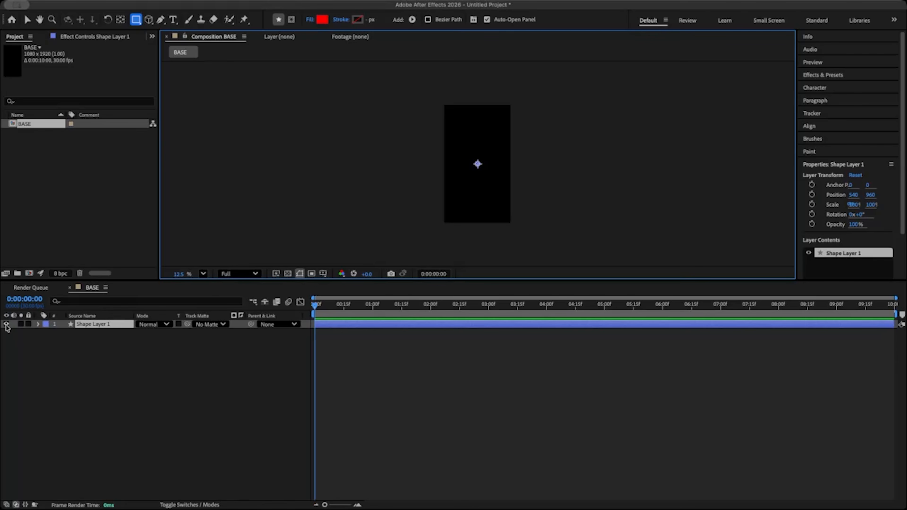
Step: Add a rectangle path to the contents of the new shape layer
left_click(37, 324)
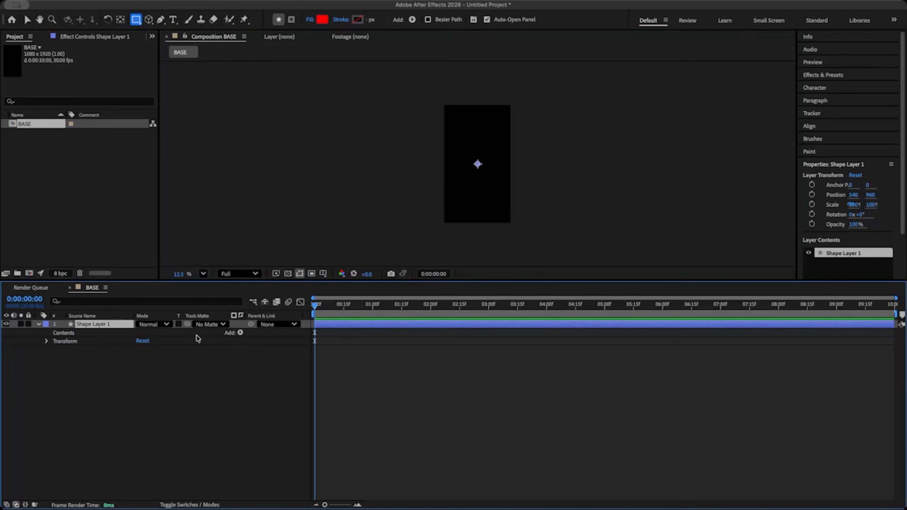
left_click(240, 333)
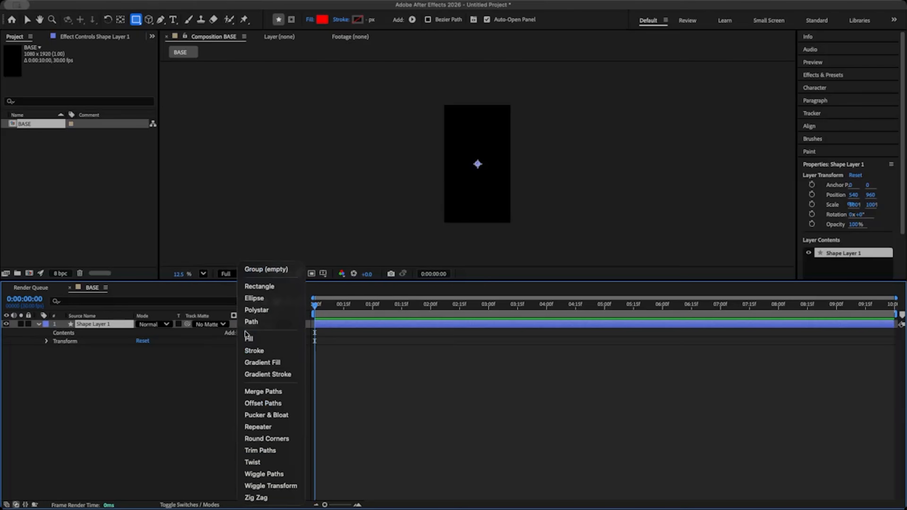
left_click(265, 286)
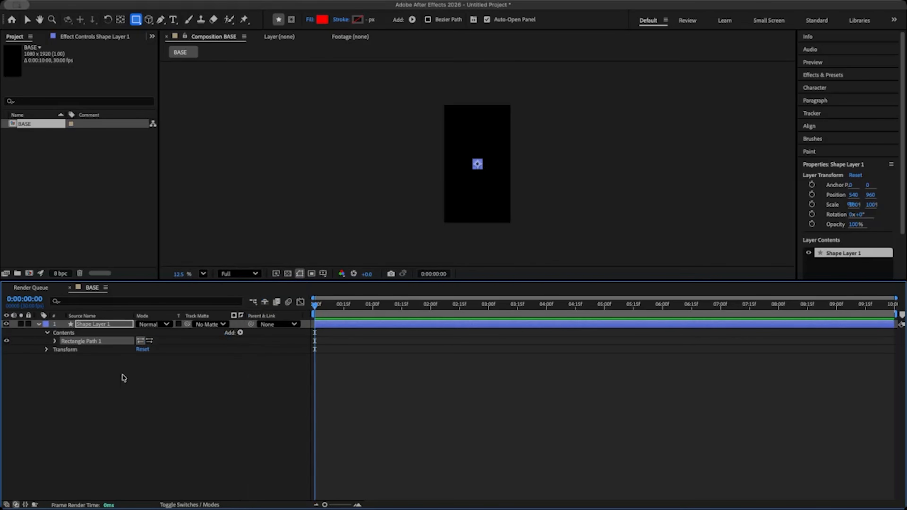
Step: Set the rectangle path's size to 2 by 1920 to make a thin full-height vertical line
left_click(55, 341)
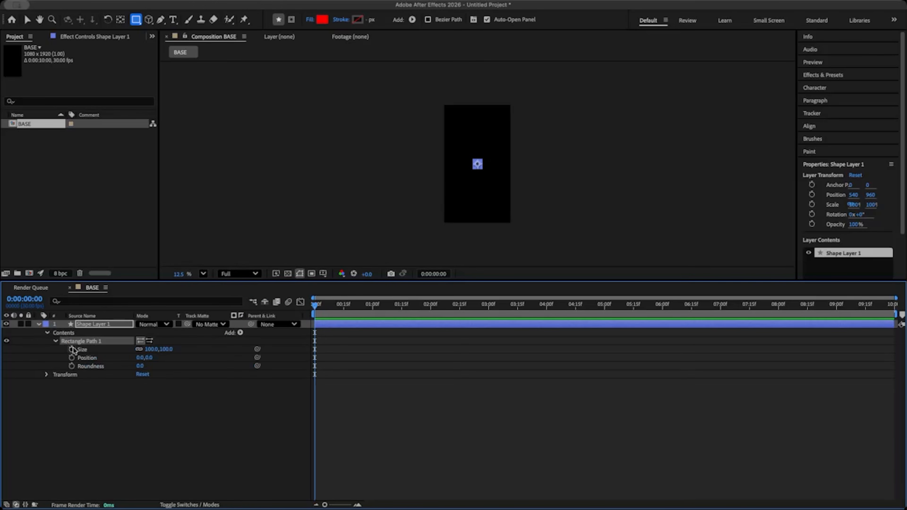
left_click(148, 349)
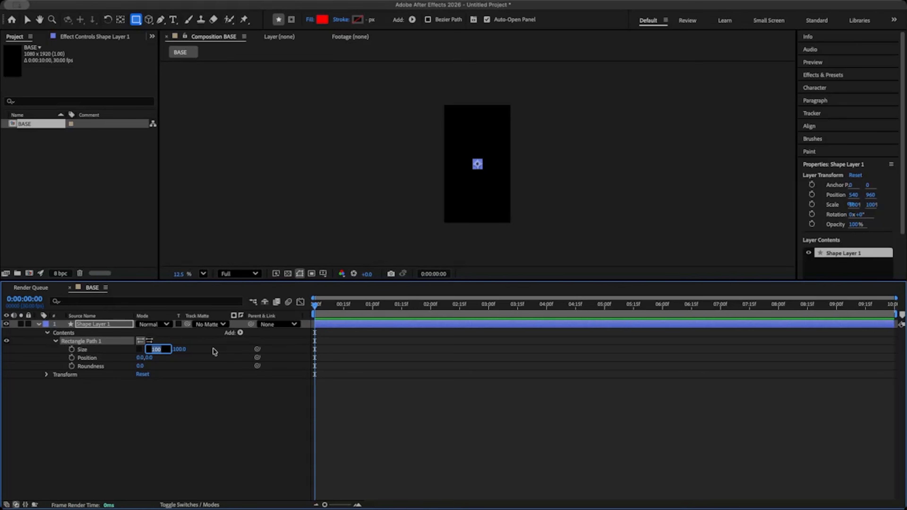
type("2")
key("Return")
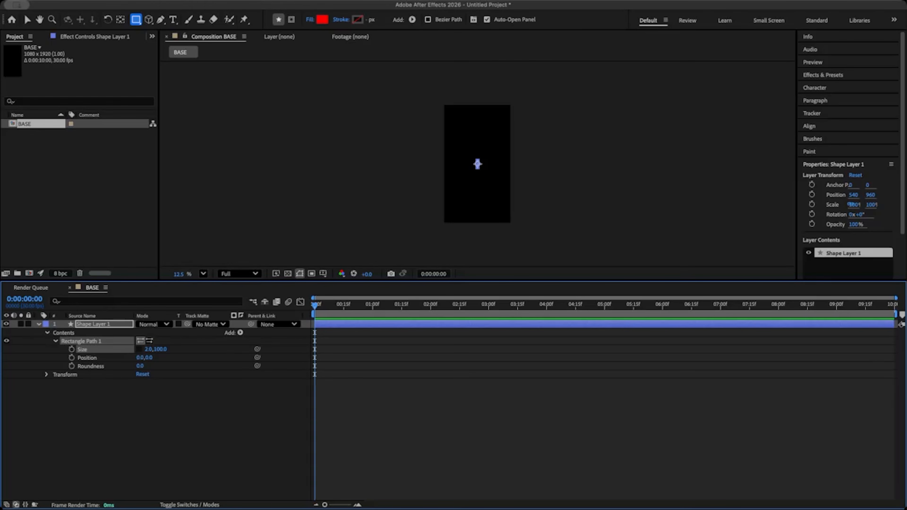
left_click(161, 349)
type("1920")
key("Return")
Step: Add a fill to the shape layer's contents and set its color to white (FFFFFF)
left_click(240, 333)
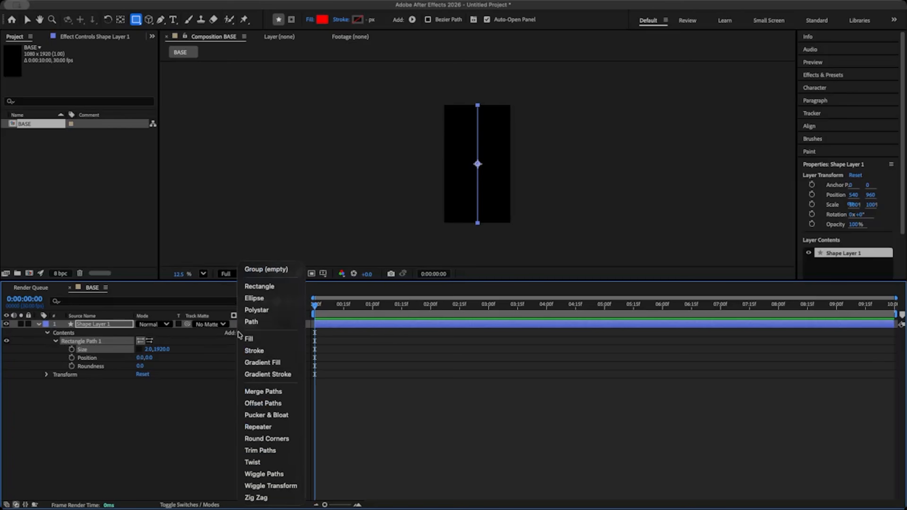
left_click(251, 338)
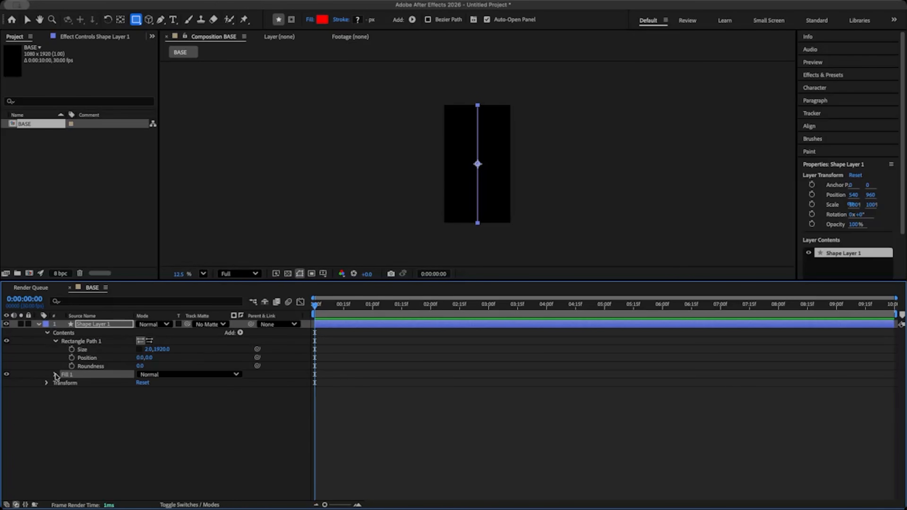
left_click(56, 374)
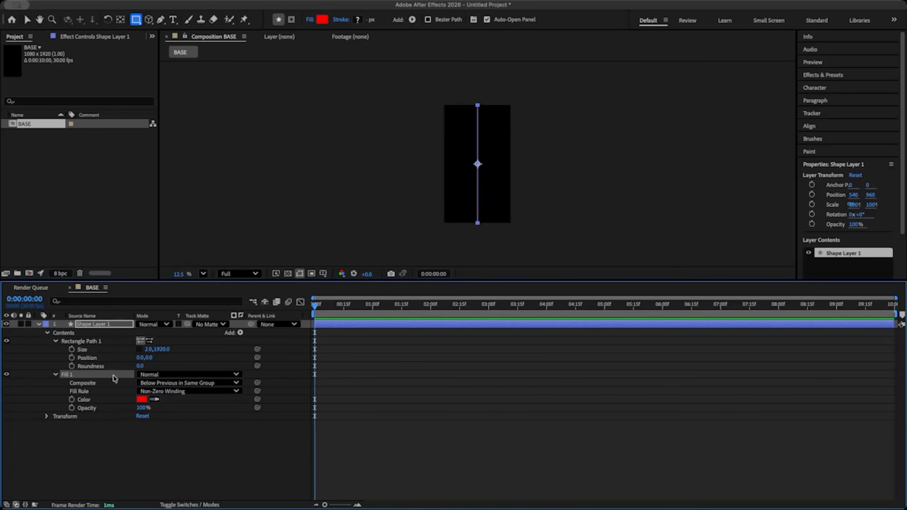
left_click(141, 400)
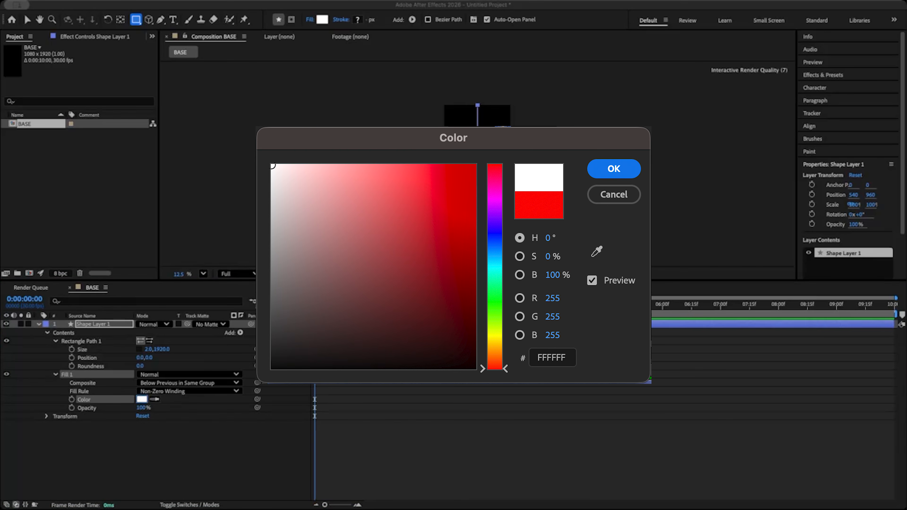
key("Return")
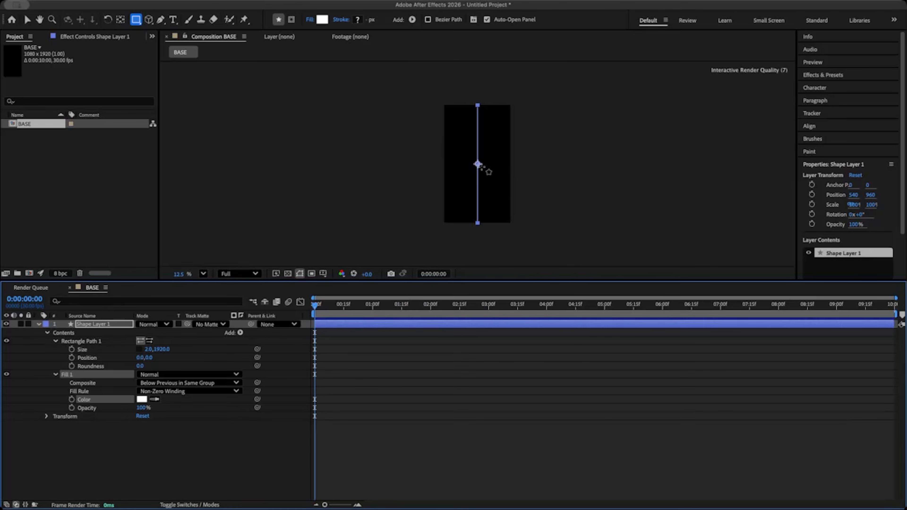
scroll(482, 168, "up", 1)
scroll(496, 157, "up", 1)
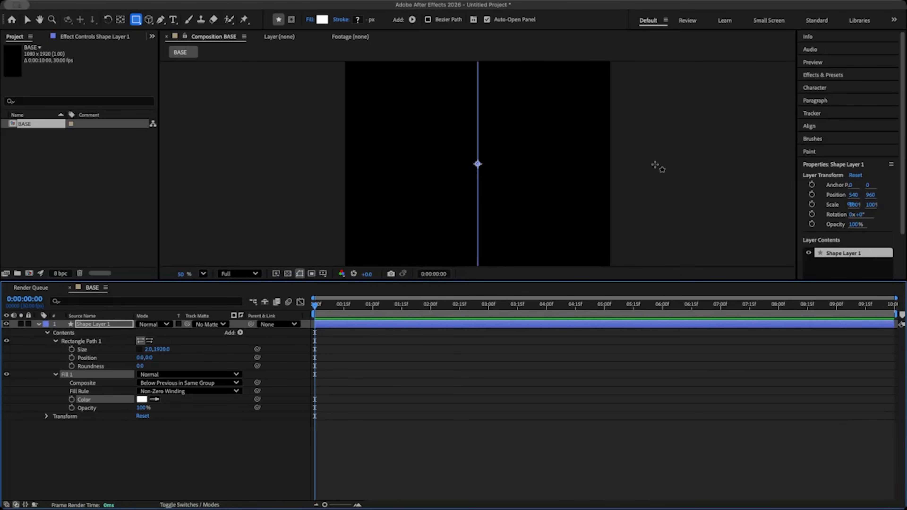
key("v")
left_click(486, 170)
scroll(479, 168, "up", 2)
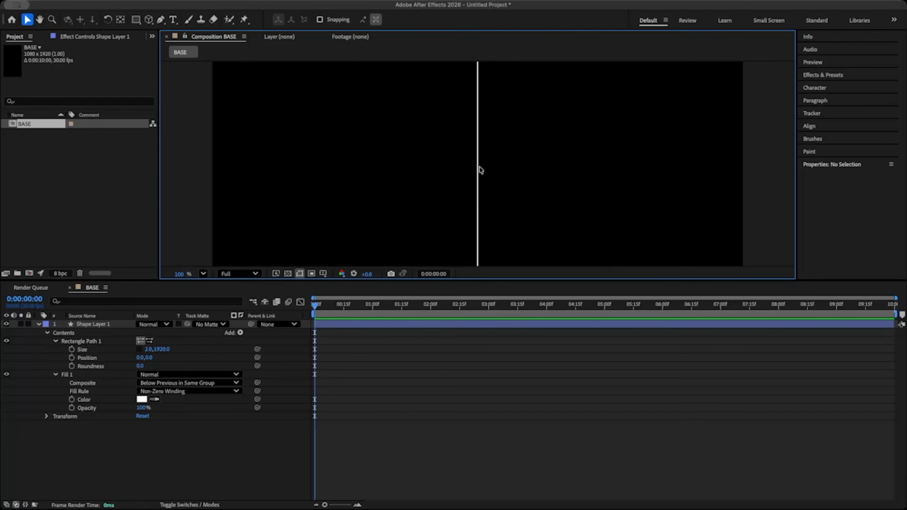
scroll(480, 167, "down", 4)
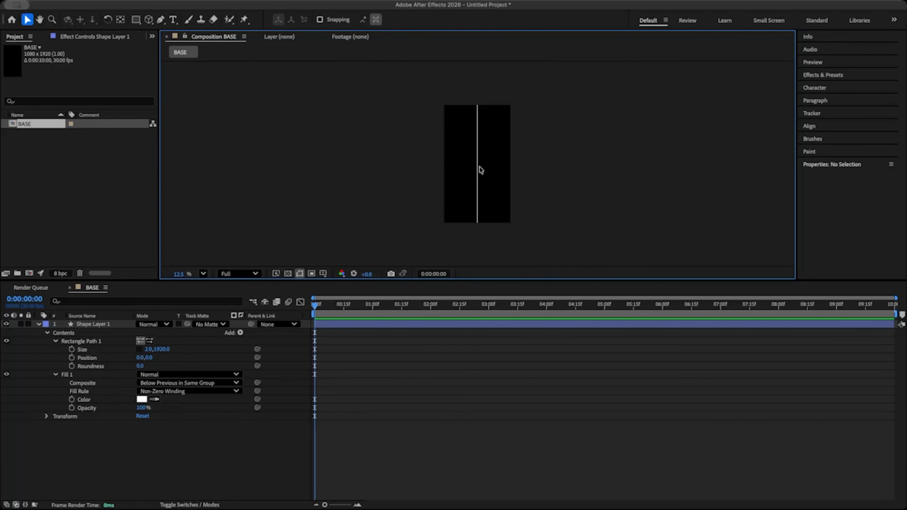
Step: Add a repeater to the shape layer's contents and set its copies to 30
left_click(93, 325)
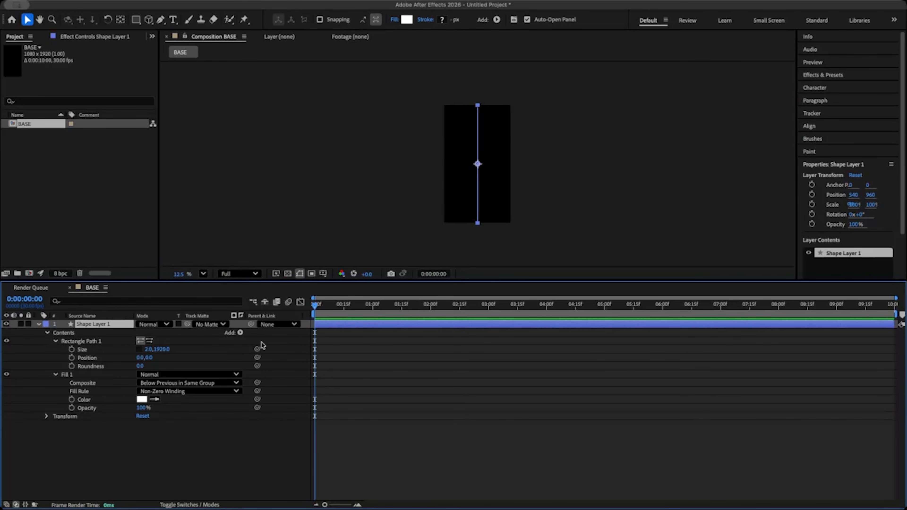
left_click(240, 334)
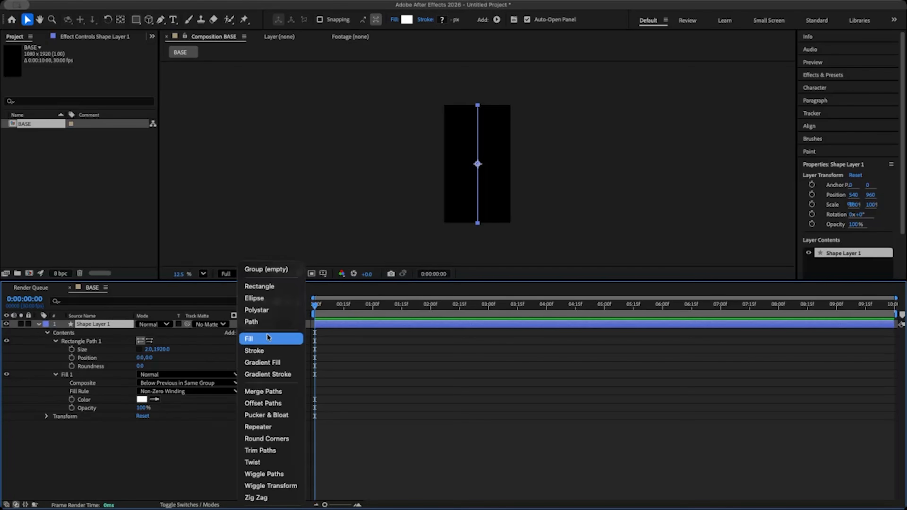
left_click(269, 428)
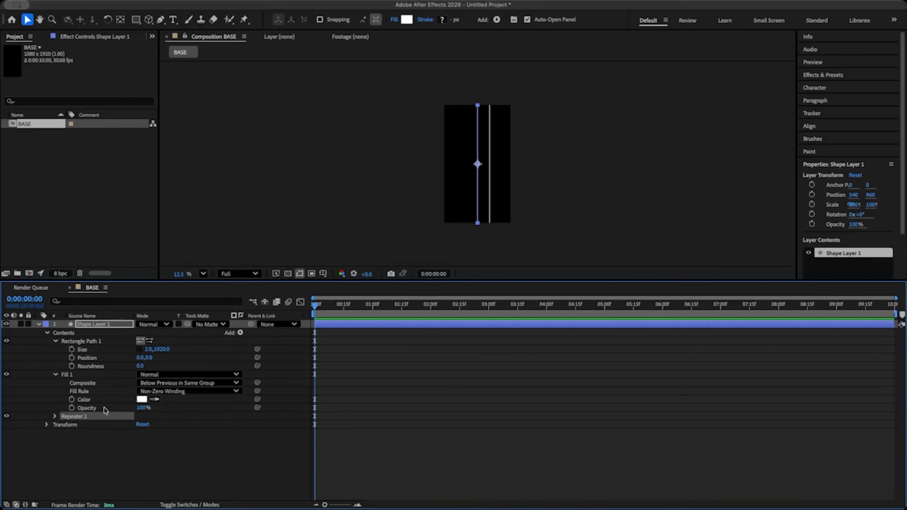
left_click(55, 416)
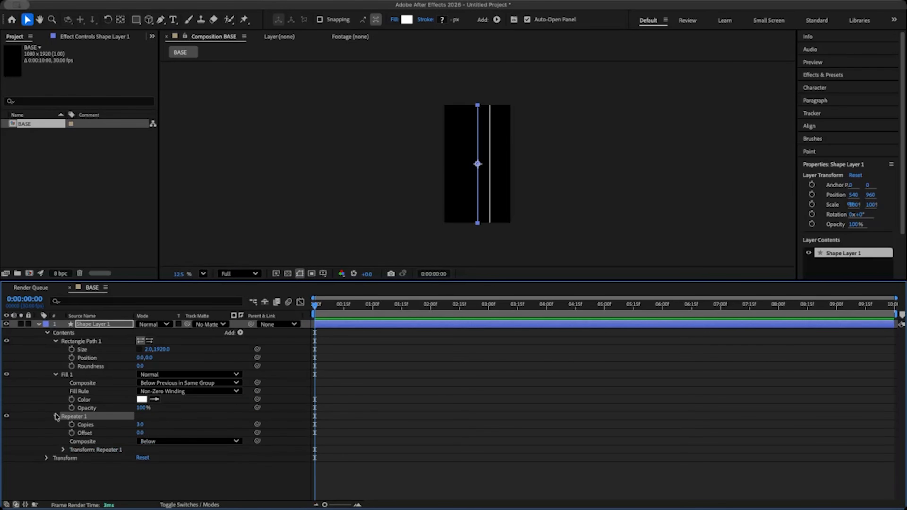
left_click(139, 424)
type("30")
key("Return")
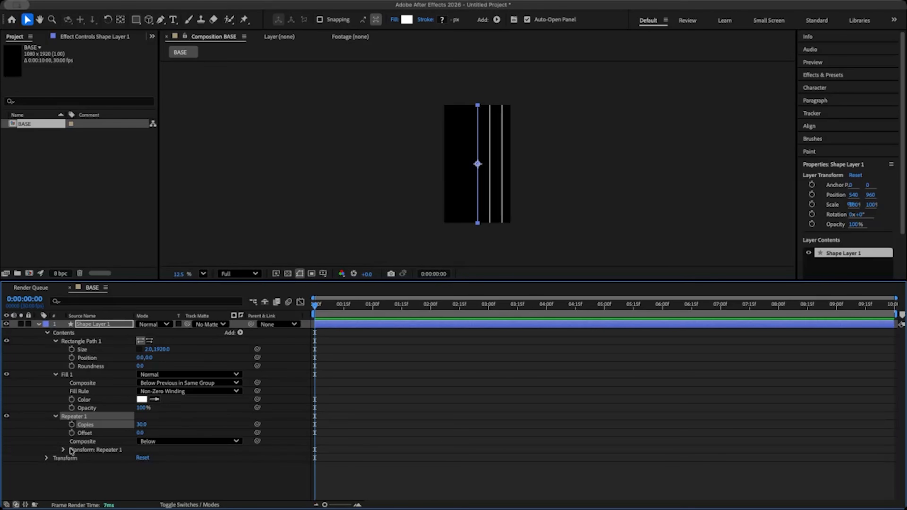
Step: Set the horizontal position in the repeater's transform properties to 0
left_click(63, 450)
scroll(109, 440, "down", 1)
left_click_drag(143, 455, 127, 457)
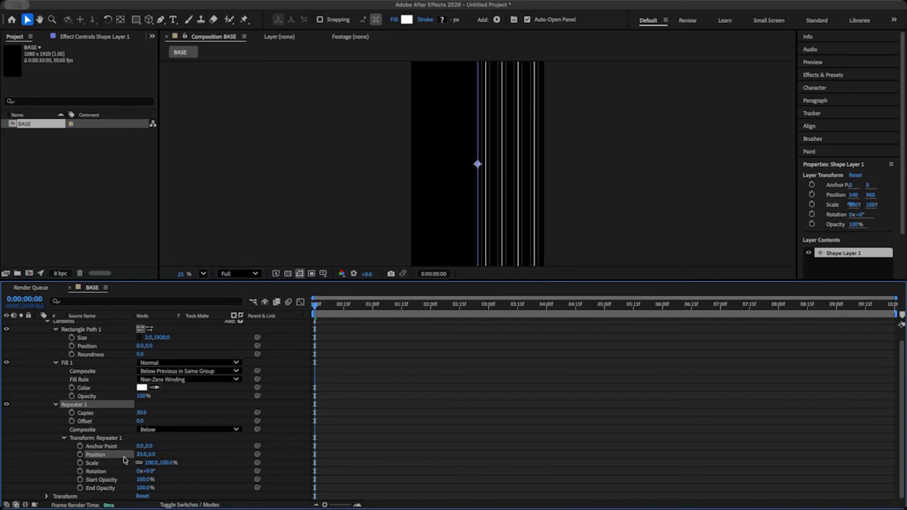
left_click(141, 454)
type("0")
key("Return")
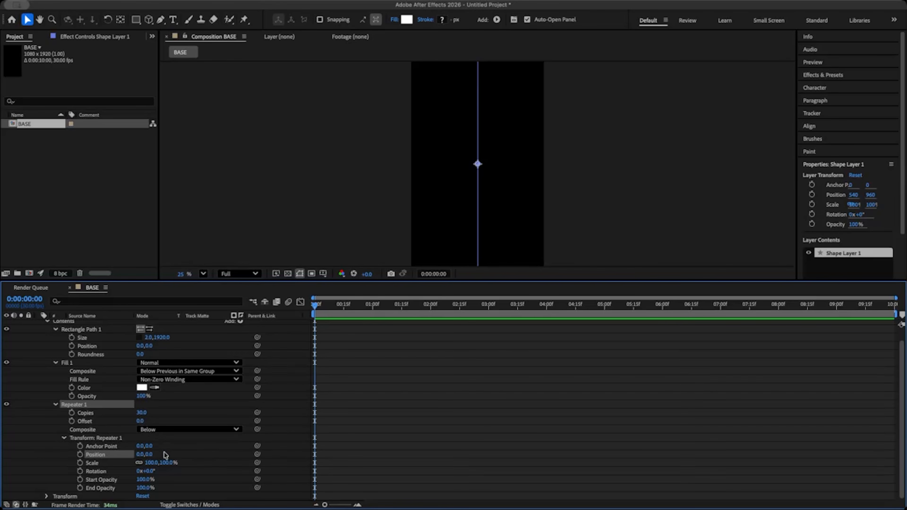
Step: Show the layer switches in the timeline and turn the shape layer into a 3D layer
scroll(150, 454, "up", 1)
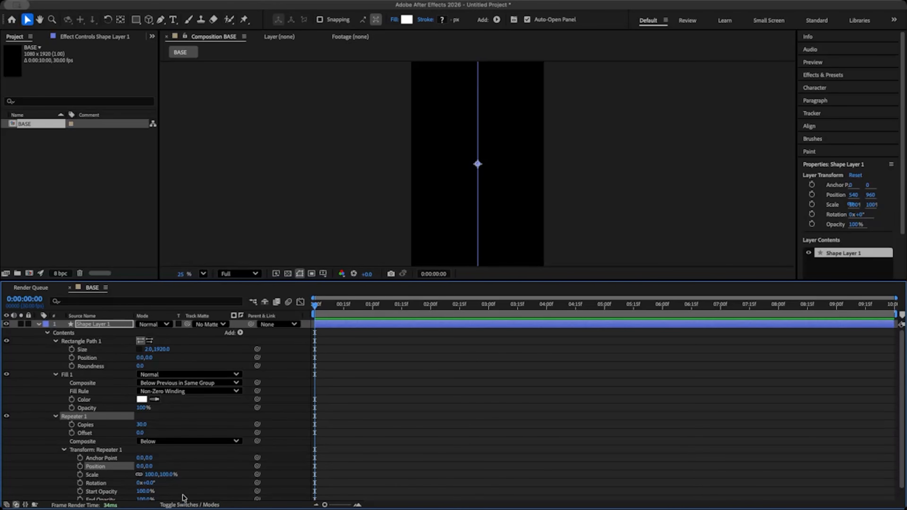
left_click(190, 504)
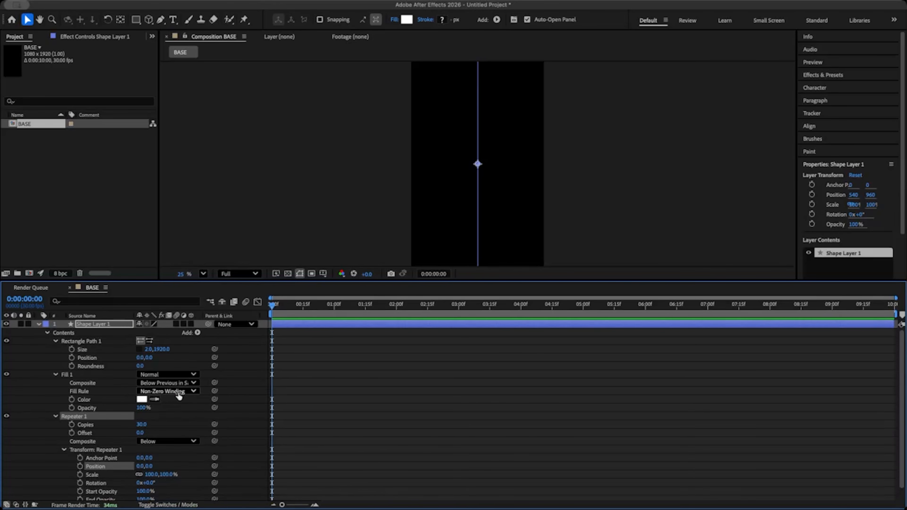
left_click(192, 324)
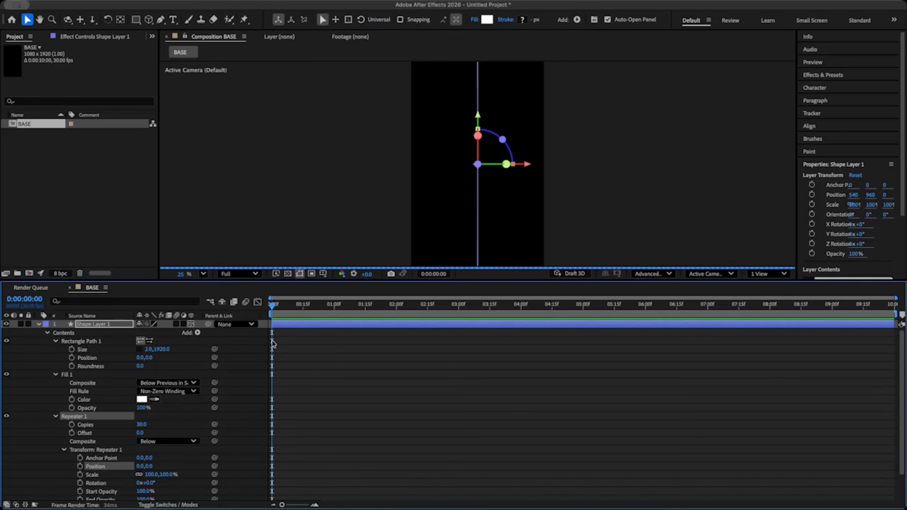
Step: Set the horizontal position in the repeater's transform to 45 to space out the line copies
scroll(149, 414, "down", 2)
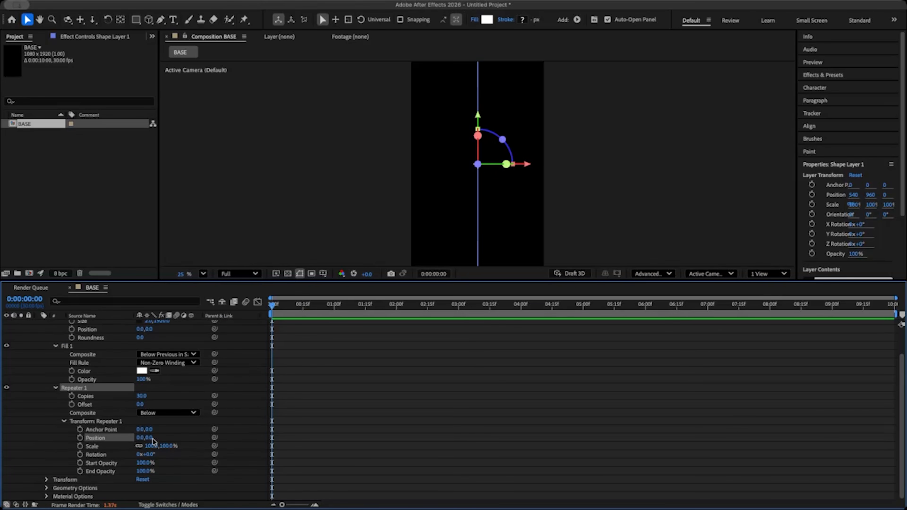
left_click(141, 439)
type("45")
key("Return")
scroll(501, 202, "up", 2)
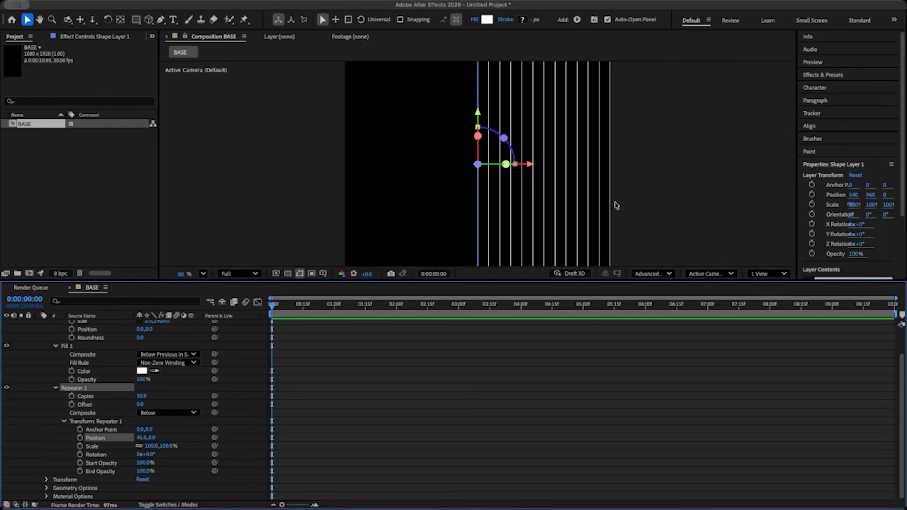
Step: Try a tighter line spacing with a horizontal repeater position of 10 and restore it to 45
left_click_drag(141, 438, 124, 438)
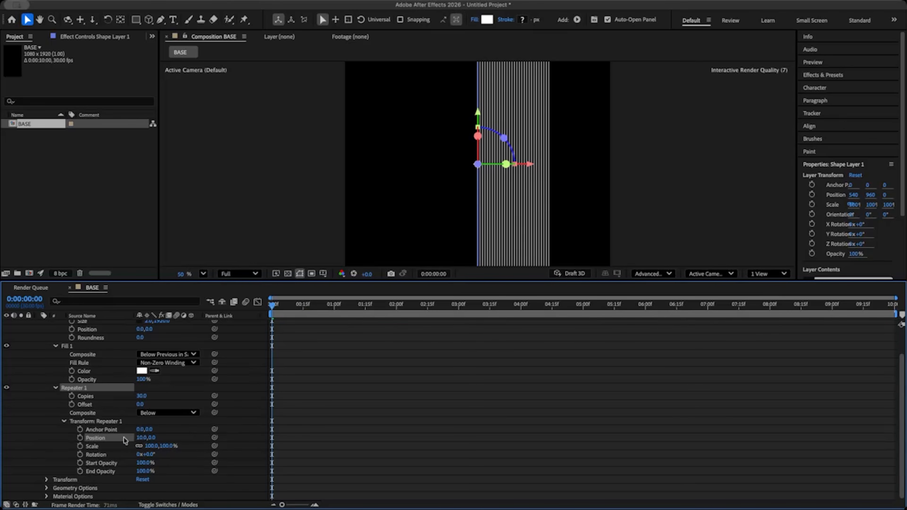
mouse_move(146, 396)
left_mouse_down()
mouse_move(163, 396)
mouse_move(146, 396)
left_mouse_up()
key("super+z")
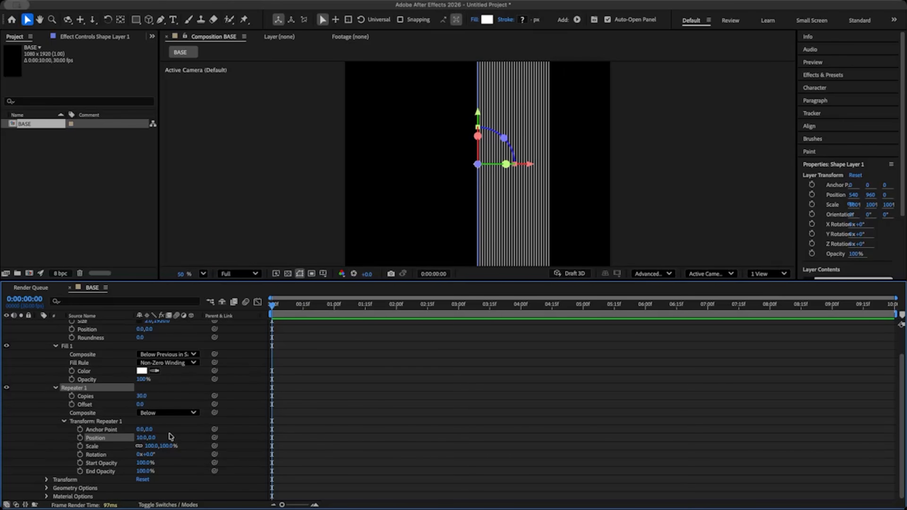
left_click(142, 438)
type("45")
key("Return")
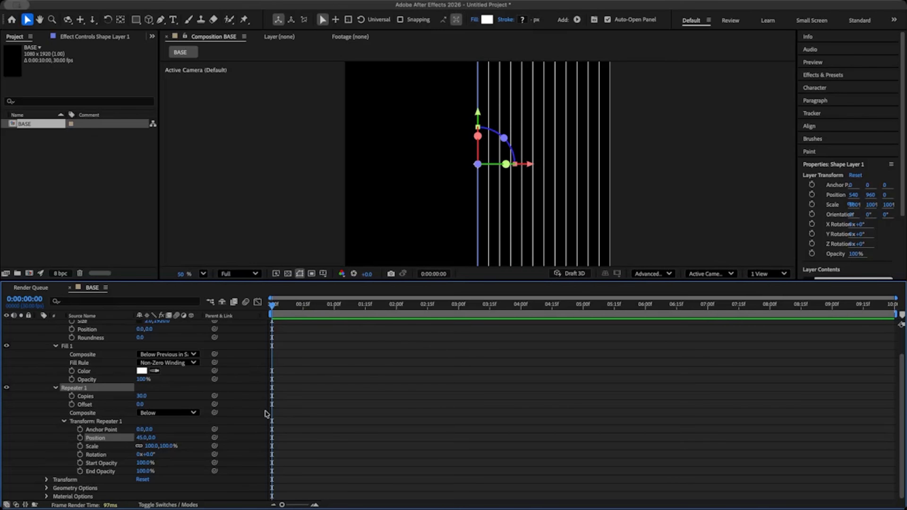
key("comma")
key("comma")
key("comma")
key("comma")
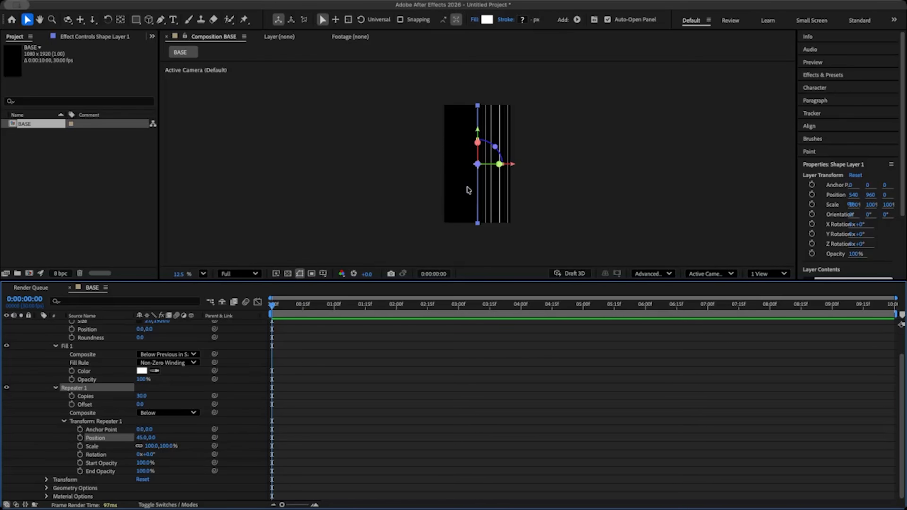
key("period")
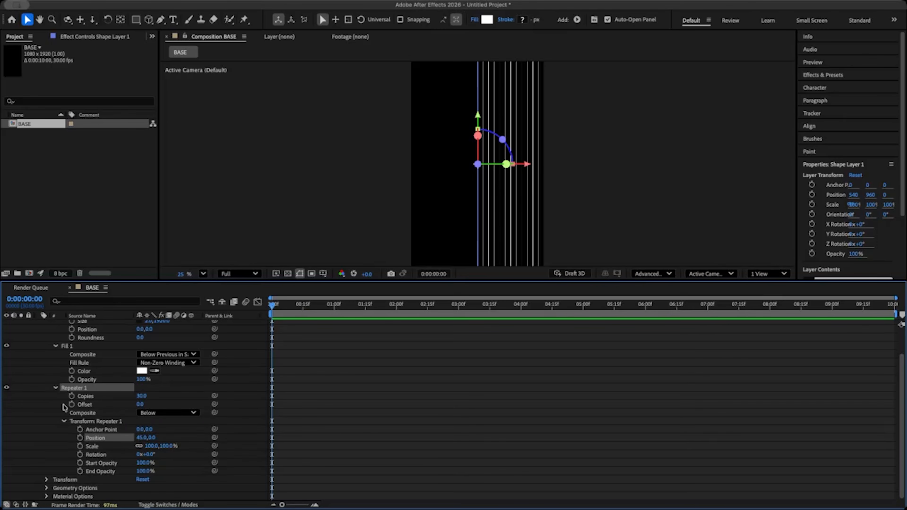
Step: Set the shape layer's horizontal position to 0 in its Transform properties so the lines start at the frame's edge
left_click(65, 422)
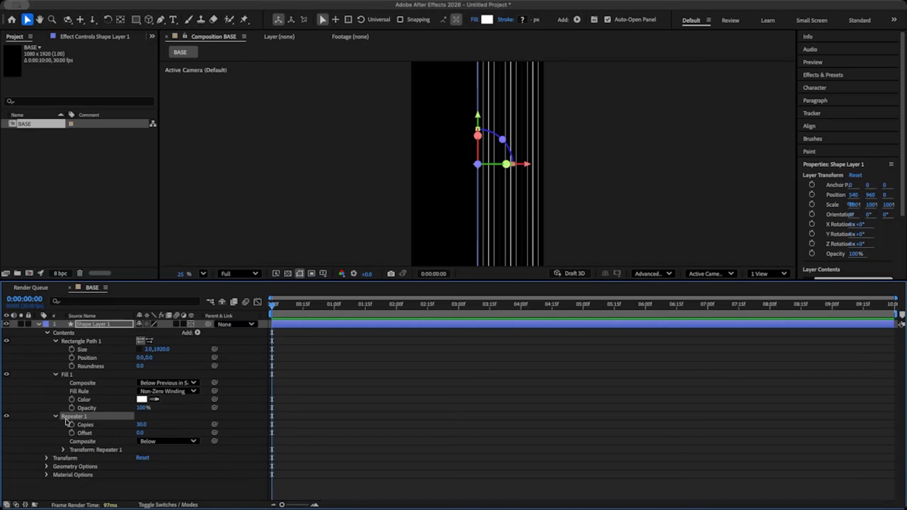
left_click(48, 459)
scroll(89, 459, "down", 3)
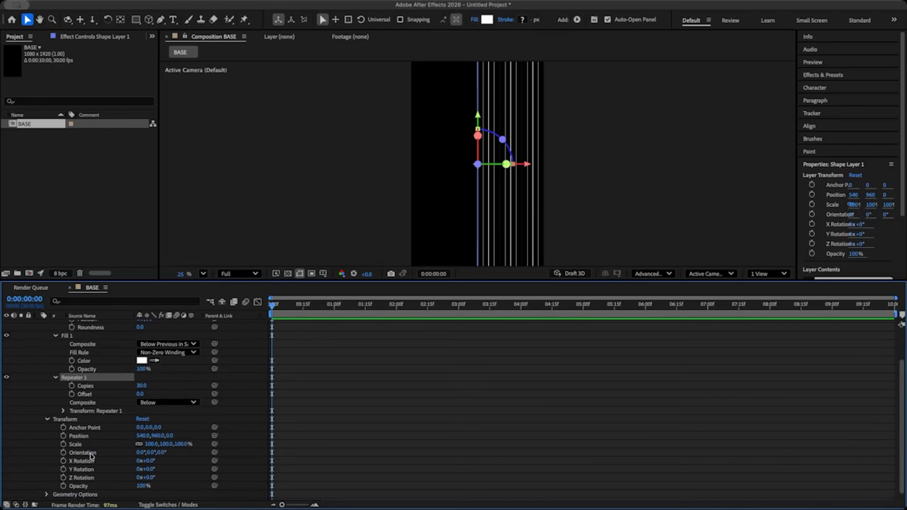
left_click_drag(143, 435, 133, 435)
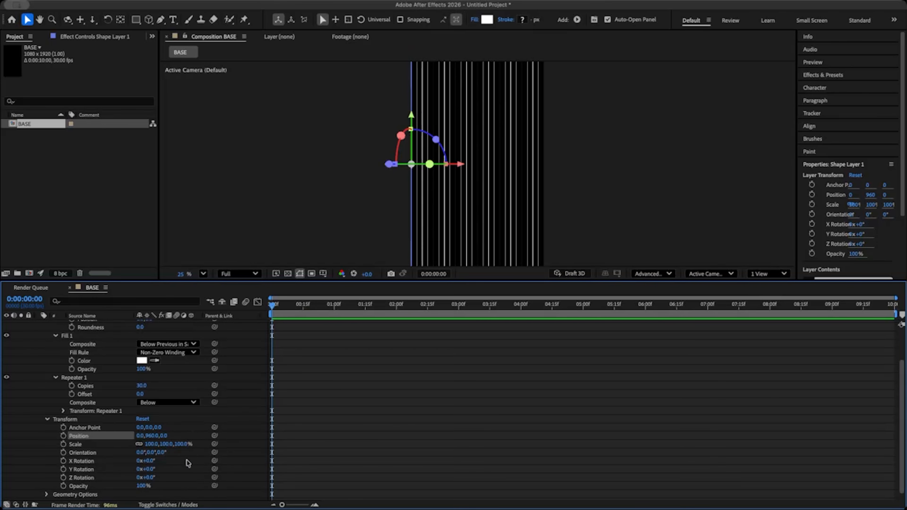
scroll(107, 439, "down", 1)
left_click(47, 414)
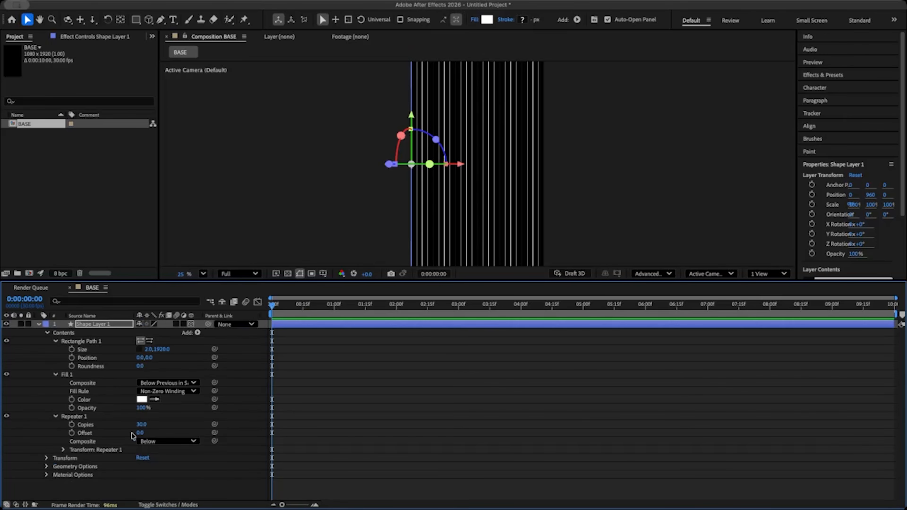
Step: Expand the shape layer's Geometry Options and choose Advanced 3D as the composition's renderer
left_click(47, 467)
scroll(72, 464, "down", 1)
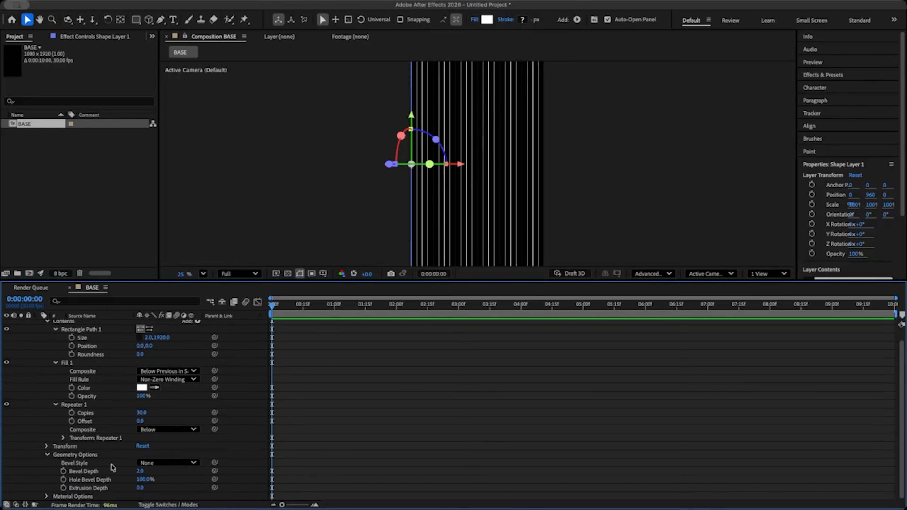
left_click(658, 275)
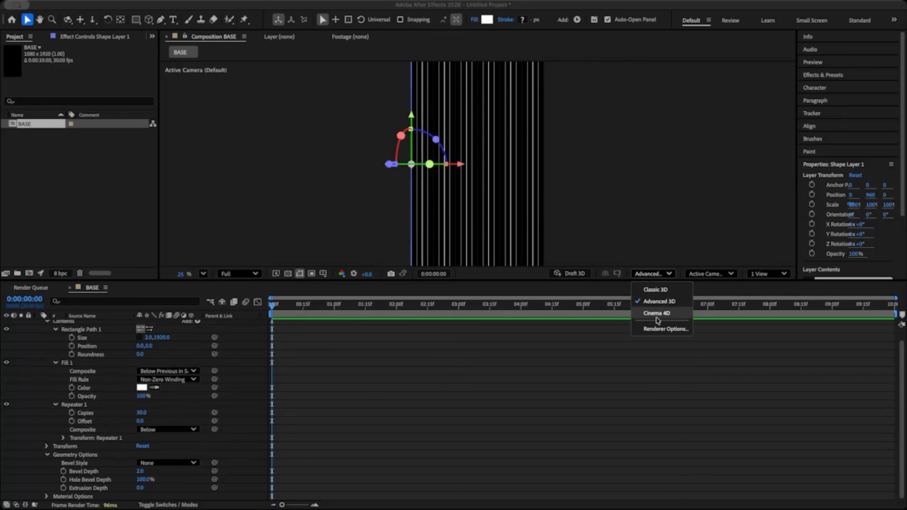
left_click(662, 302)
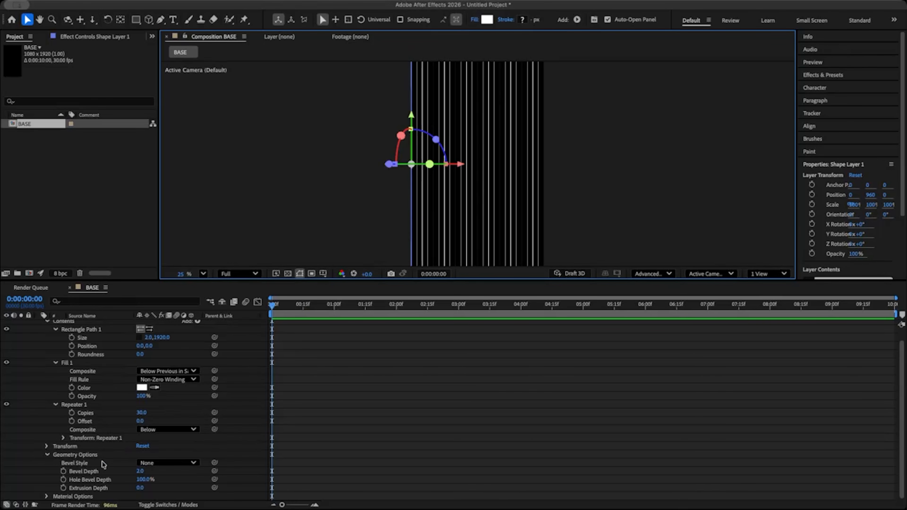
Step: Set the shape layer's bevel style to Concave with a bevel depth of 3
left_click(168, 464)
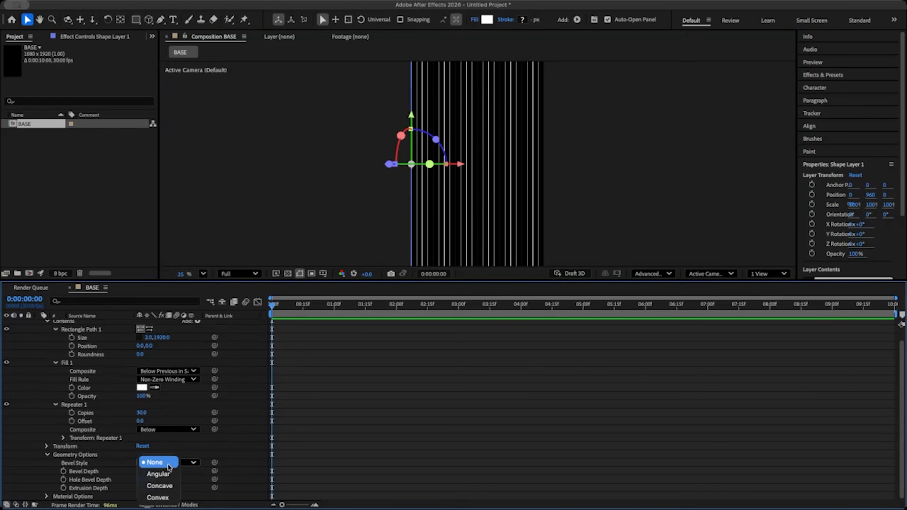
left_click(160, 486)
scroll(477, 196, "up", 4)
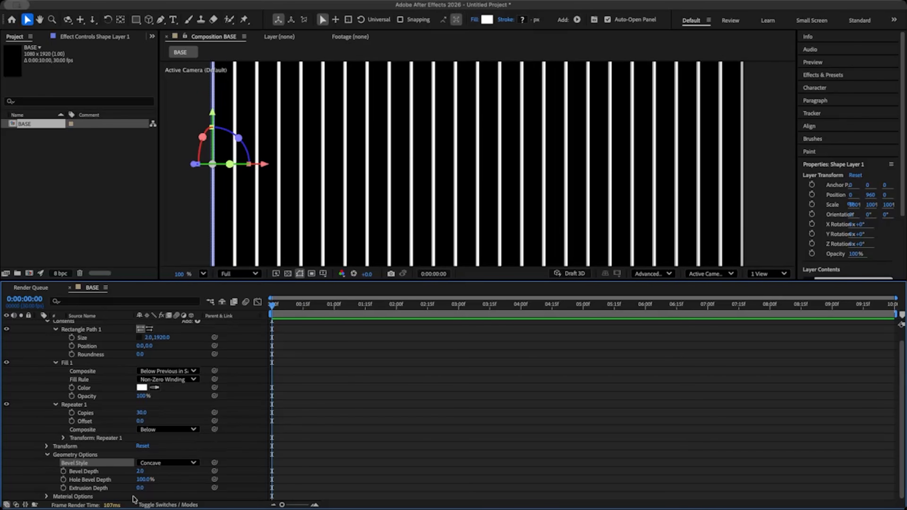
left_click(140, 471)
type("3")
key("Return")
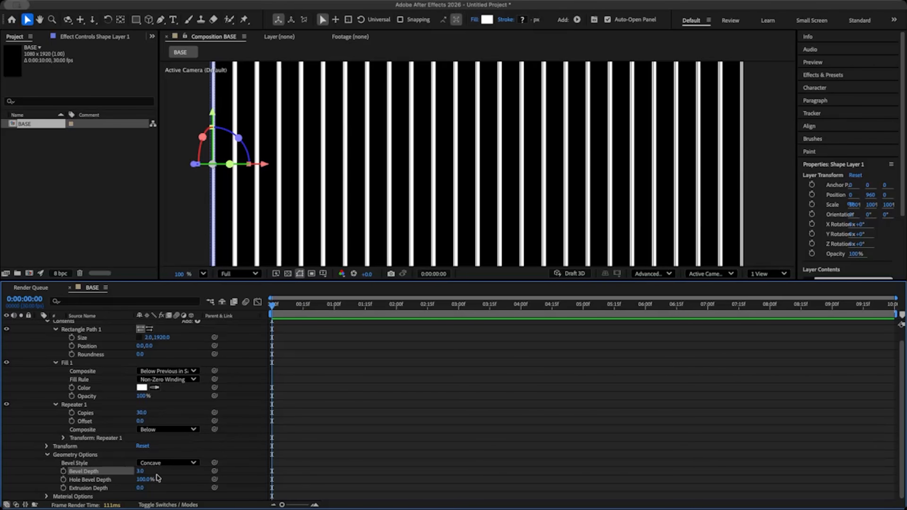
Step: Keep the hole bevel depth at 100% and set the lines' extrusion depth to 10
left_click(140, 480)
key("Return")
left_click(140, 488)
type("10")
key("Return")
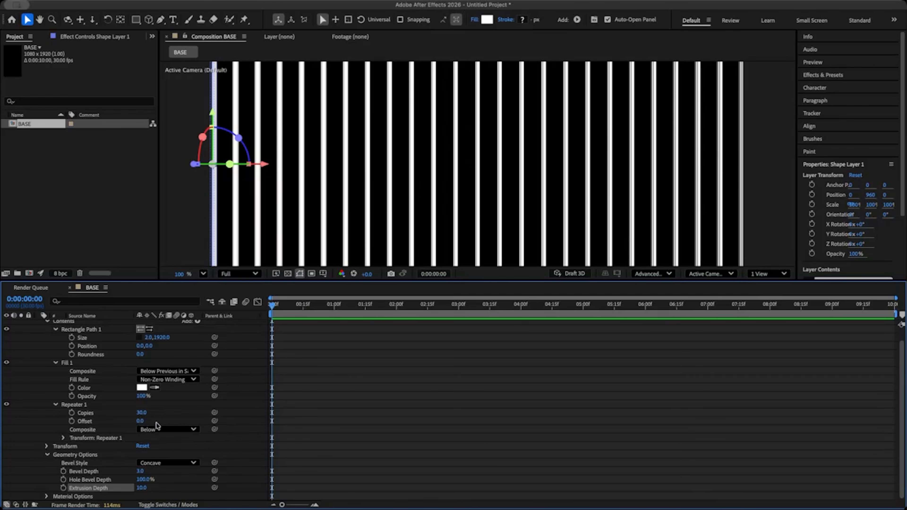
Step: Try an extrusion depth of 0, restore it to 10 and inspect the lines' extruded edges up close
left_click(142, 488)
type("0")
key("Return")
left_click(144, 489)
type("10")
key("Return")
scroll(323, 197, "up", 2)
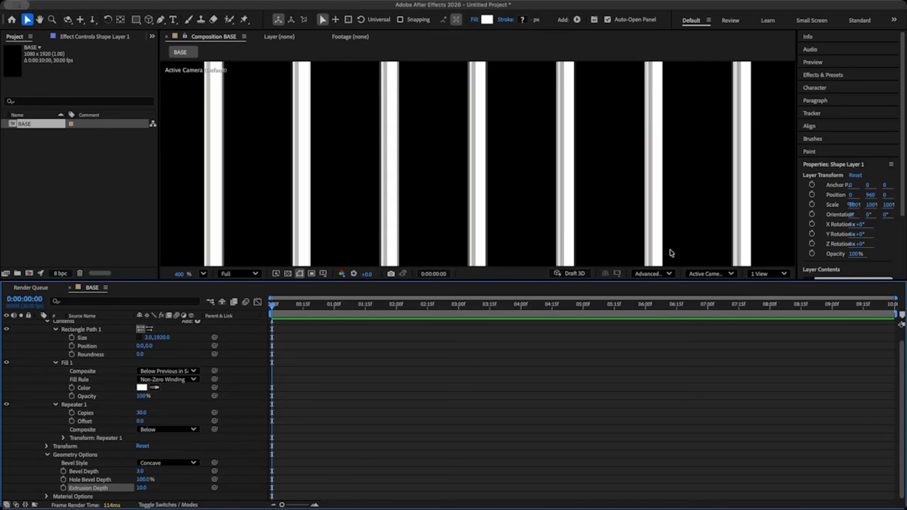
scroll(384, 263, "down", 4)
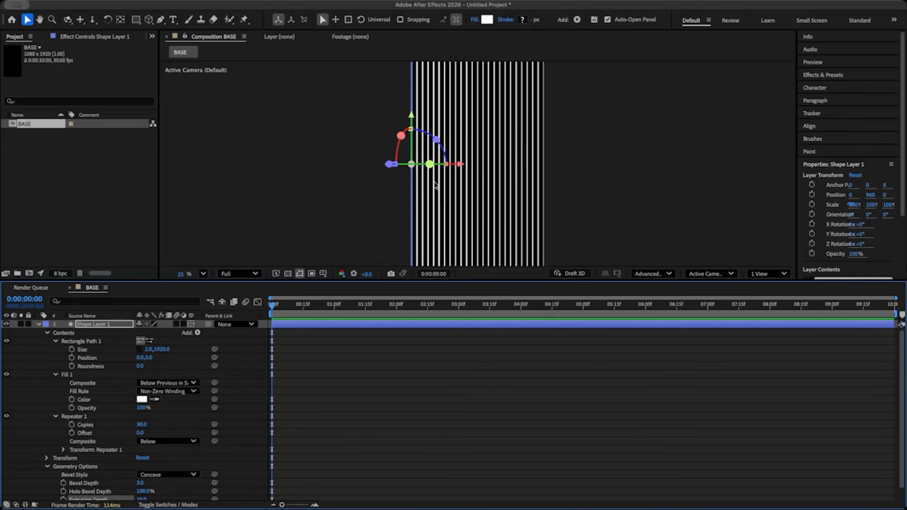
Step: Collapse the shape layer and add a two-node camera named Camera 1 to the composition
left_click(38, 324)
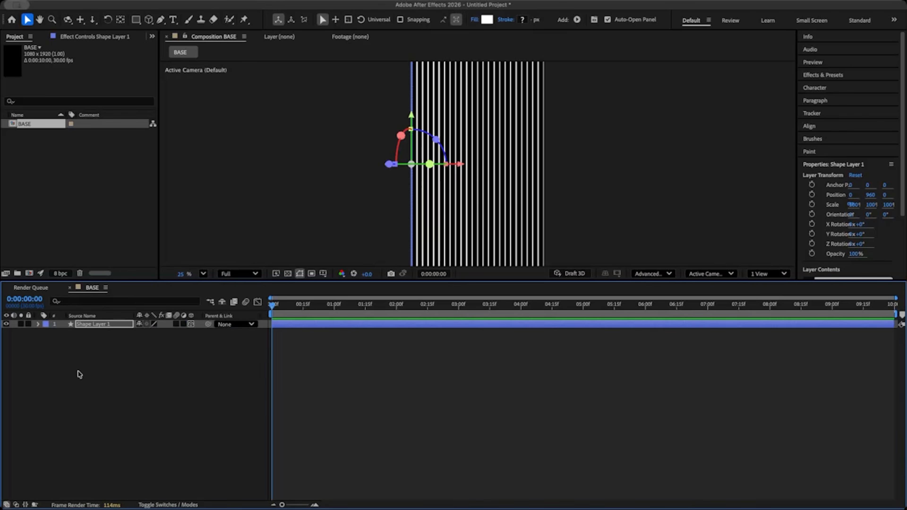
right_click(97, 356)
mouse_move(123, 363)
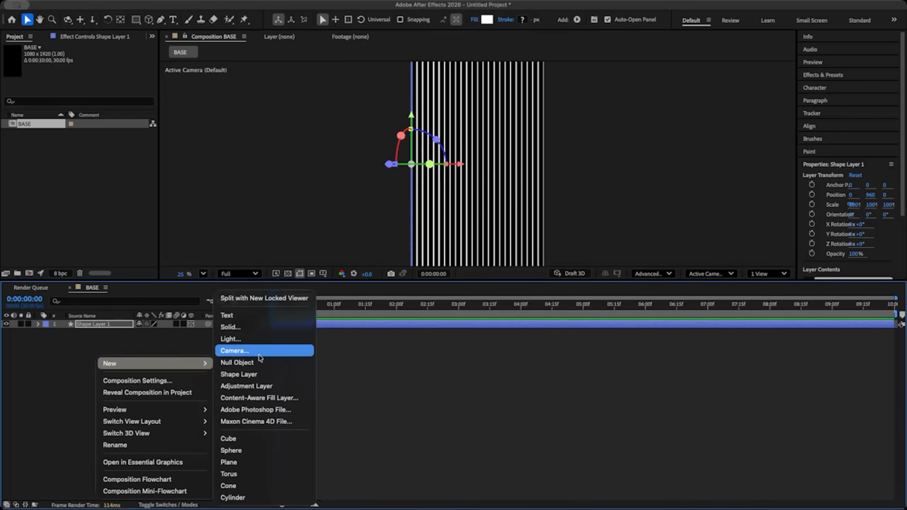
left_click(250, 351)
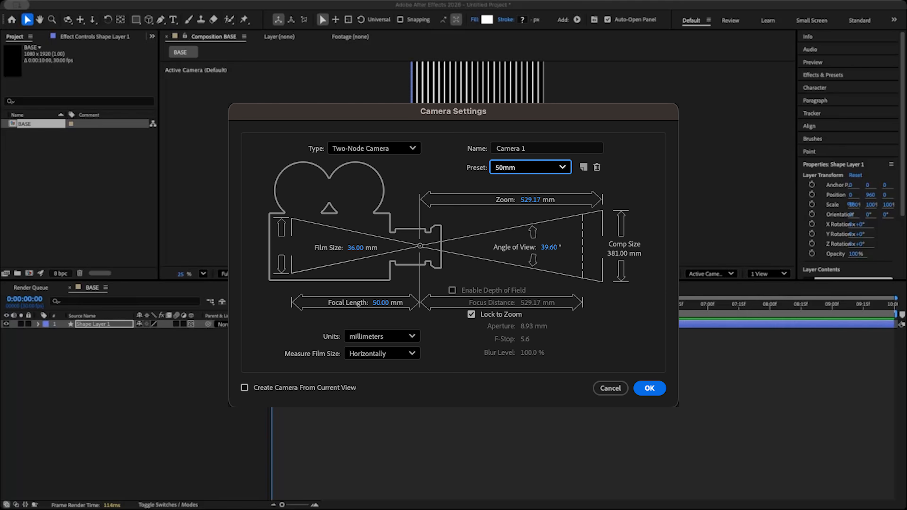
key("Return")
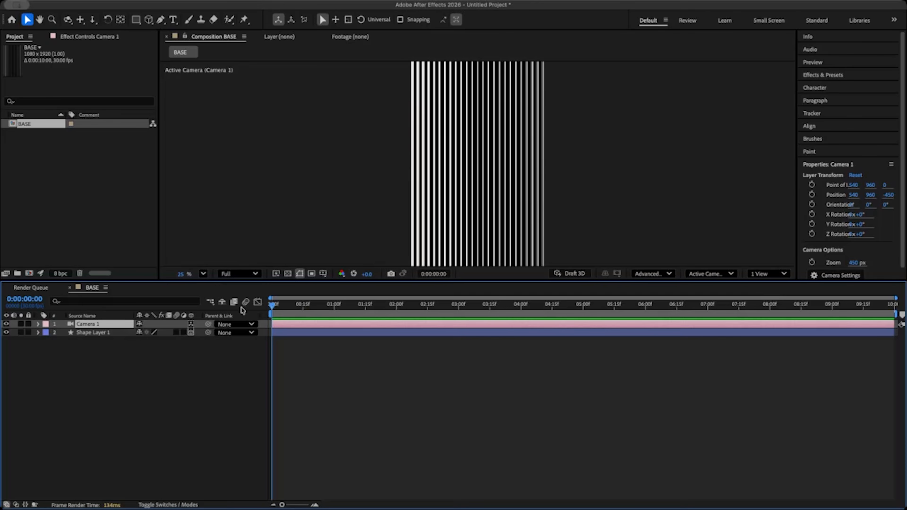
Step: Expand the camera's Transform properties and set its Z position to -1000
left_click(38, 326)
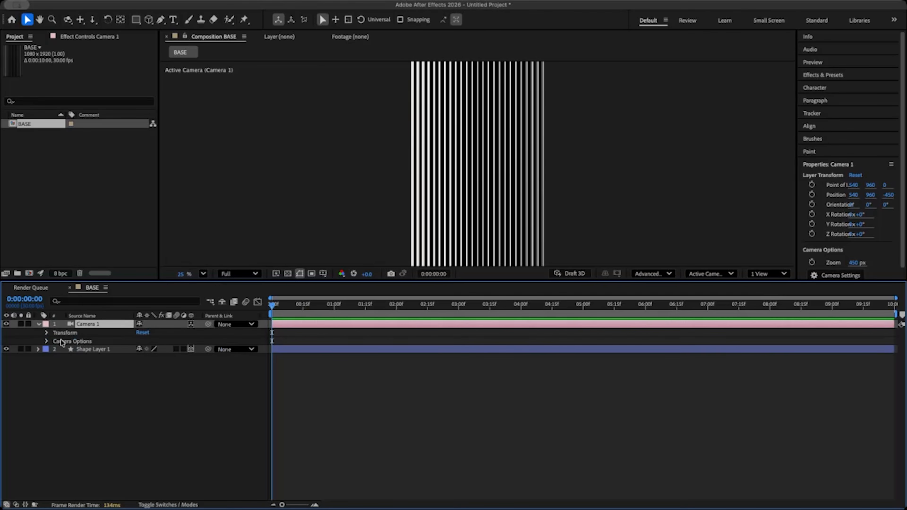
left_click(47, 334)
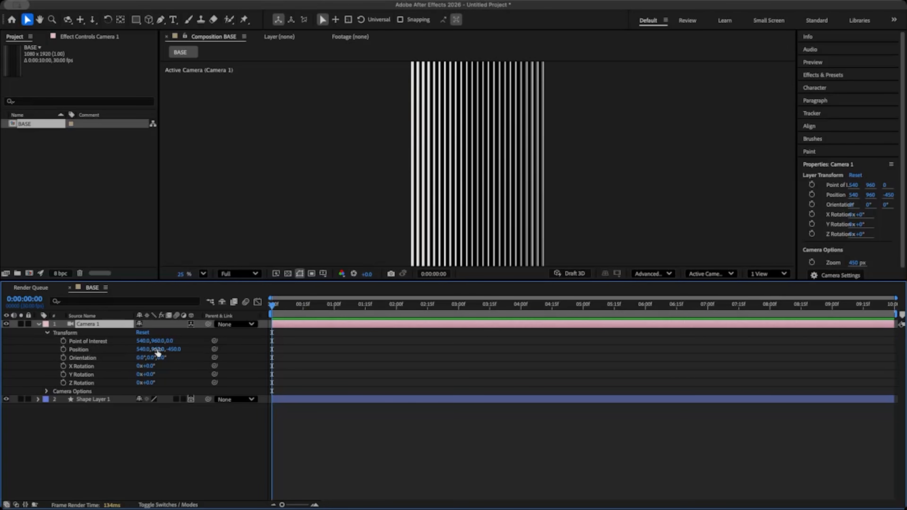
left_click(167, 347)
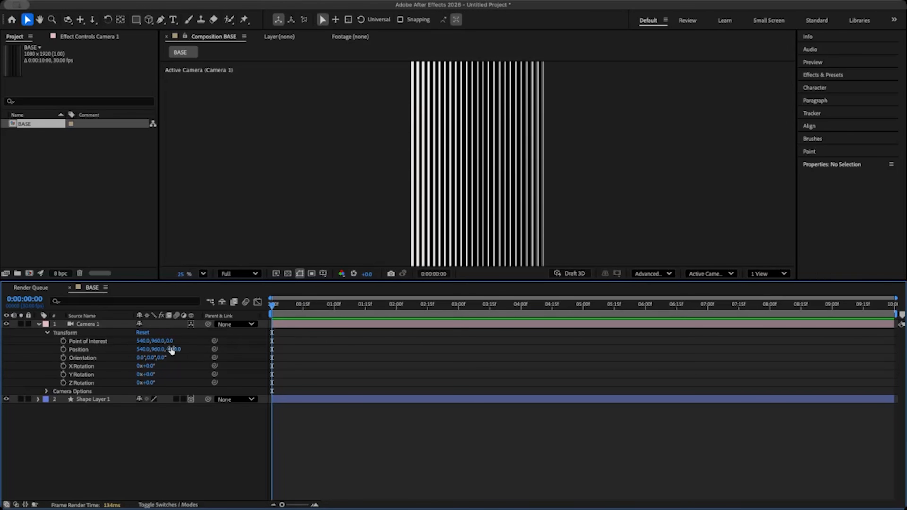
left_click_drag(173, 350, 29, 371)
left_click_drag(172, 350, 204, 367)
left_click(174, 350)
type("-")
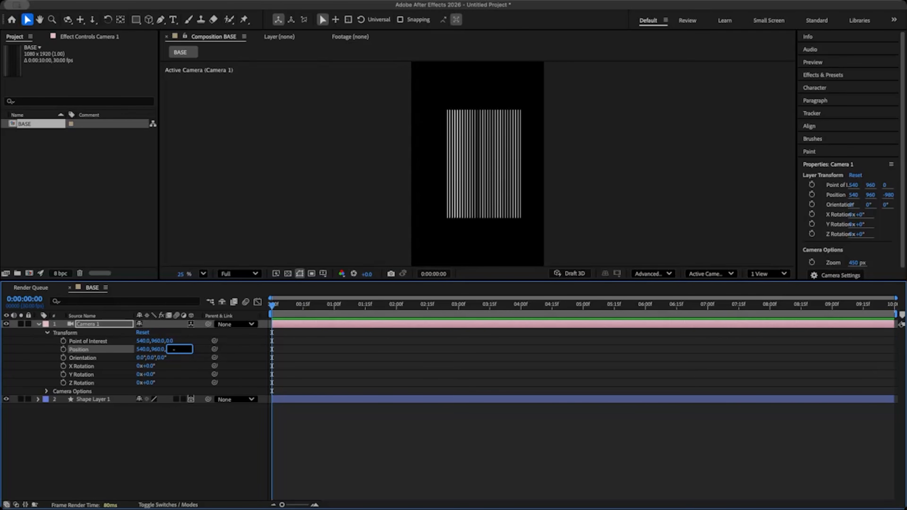
type("1000")
key("Return")
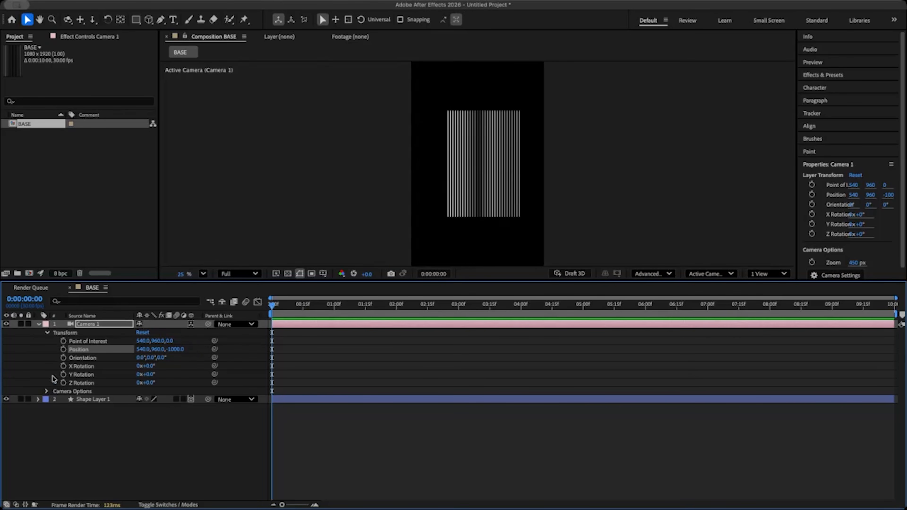
Step: Set the camera's zoom to 1000 pixels in its Camera Options and check the lines at different magnifications
left_click(46, 392)
left_click(144, 399)
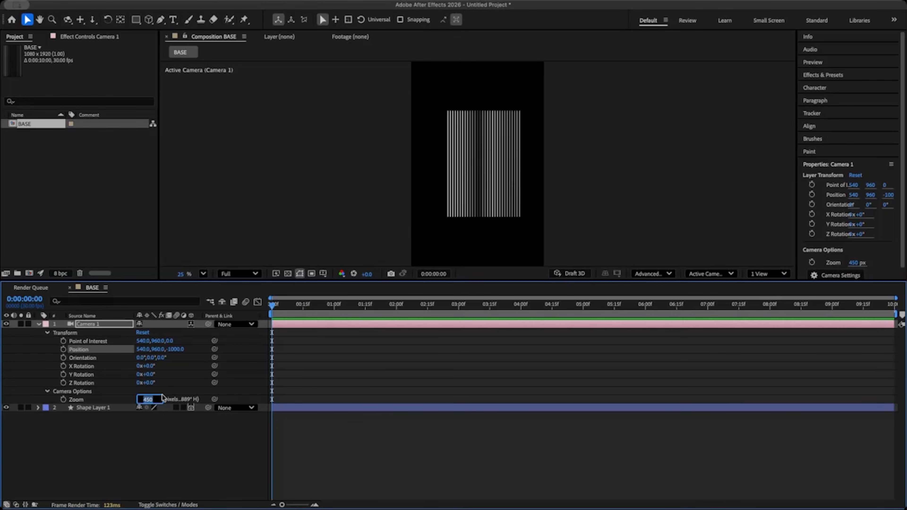
type("1000")
key("Return")
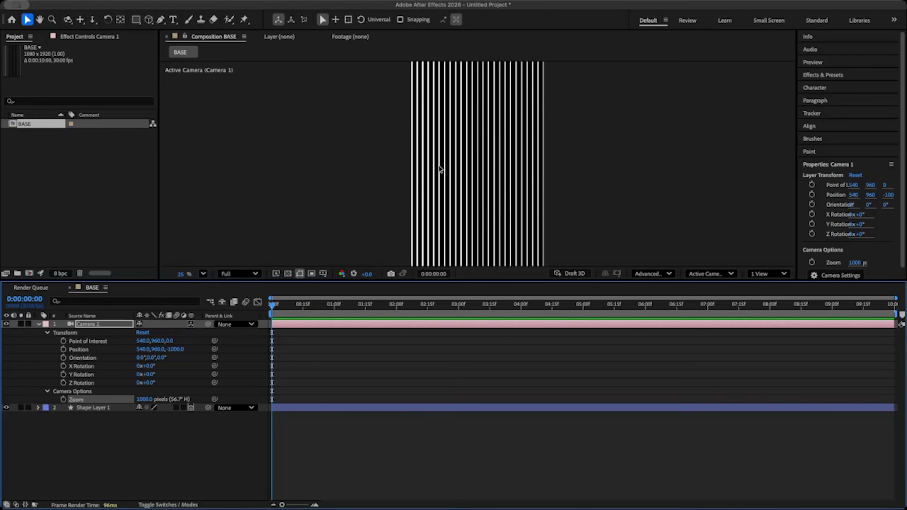
scroll(460, 169, "up", 2)
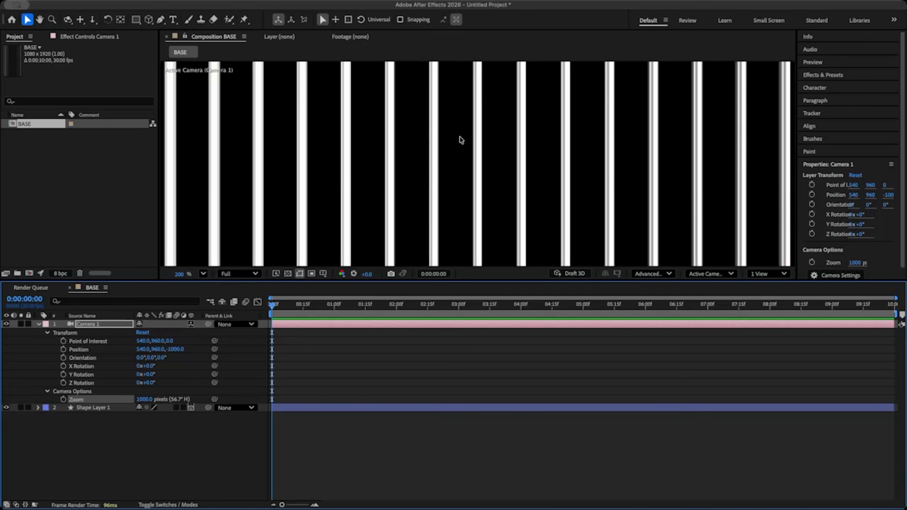
scroll(260, 168, "down", 3)
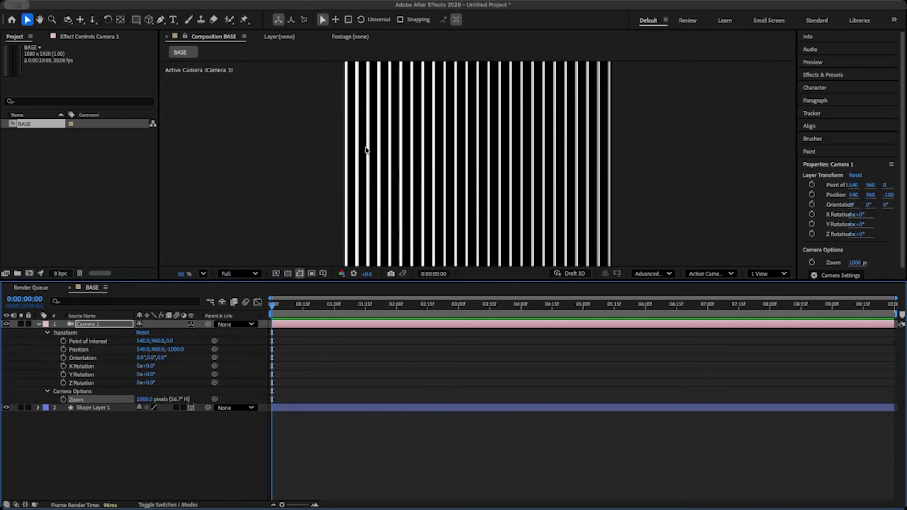
scroll(371, 148, "down", 1)
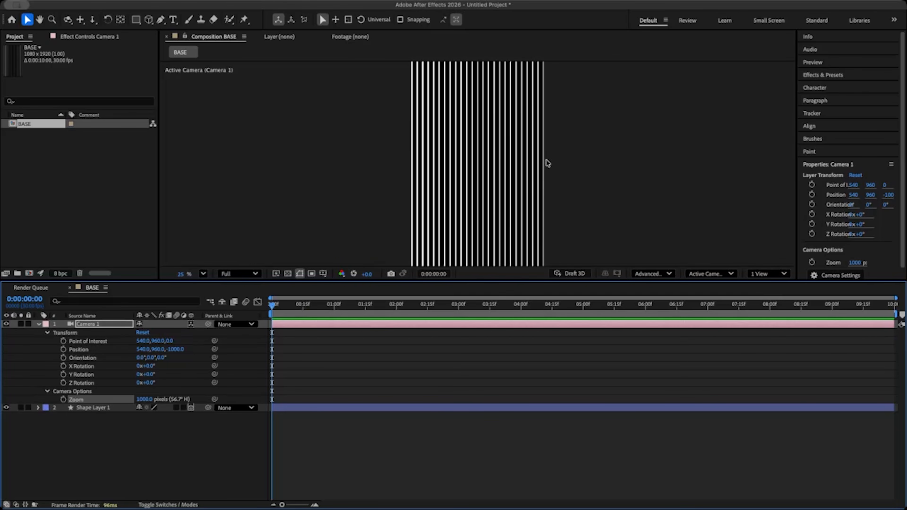
Step: Set the camera's Z position to -1500 and its zoom to 1500 pixels
scroll(415, 157, "down", 1)
left_click(175, 349)
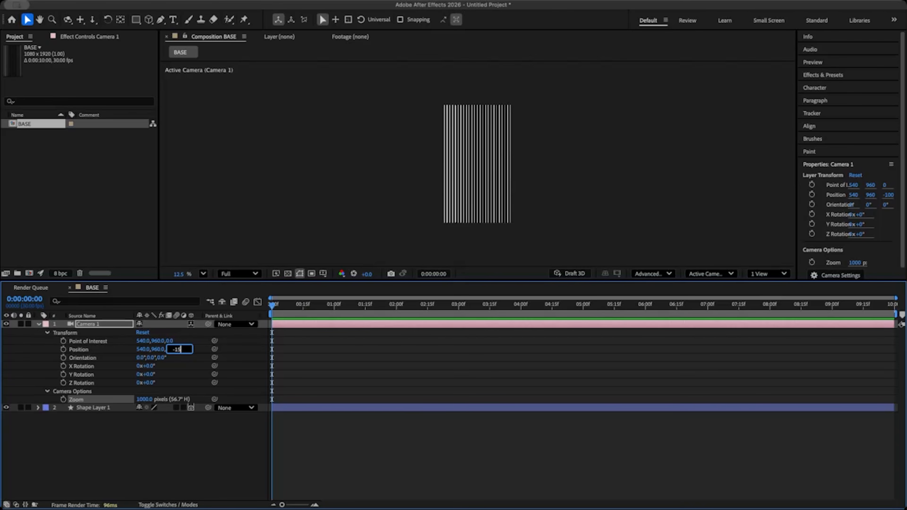
key("Return")
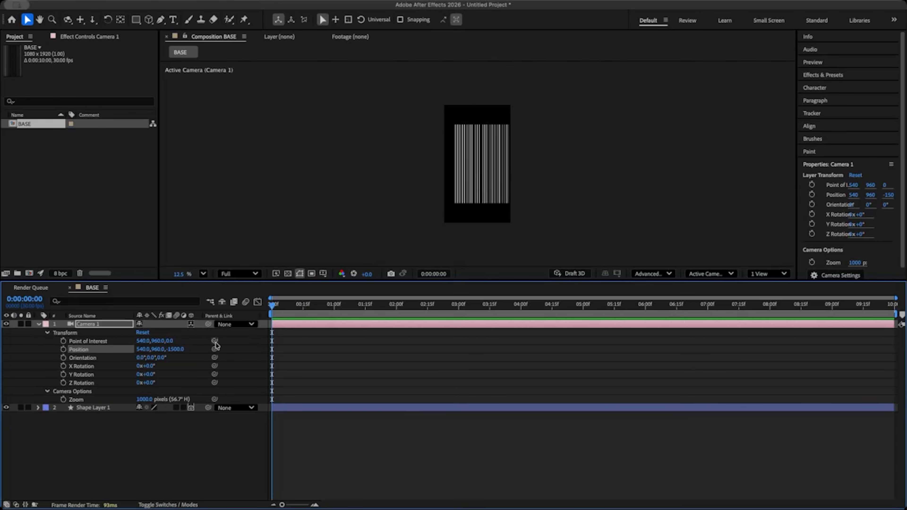
key("F2")
left_click(147, 400)
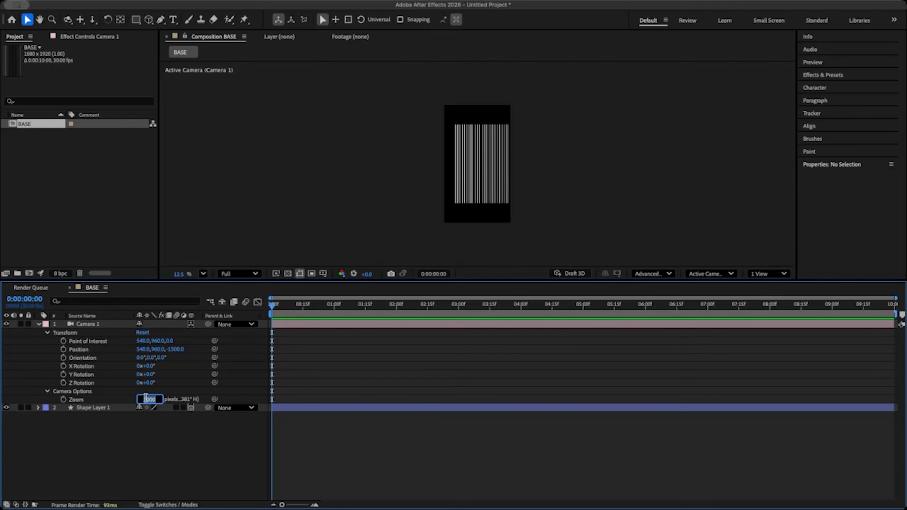
type("15")
key("Return")
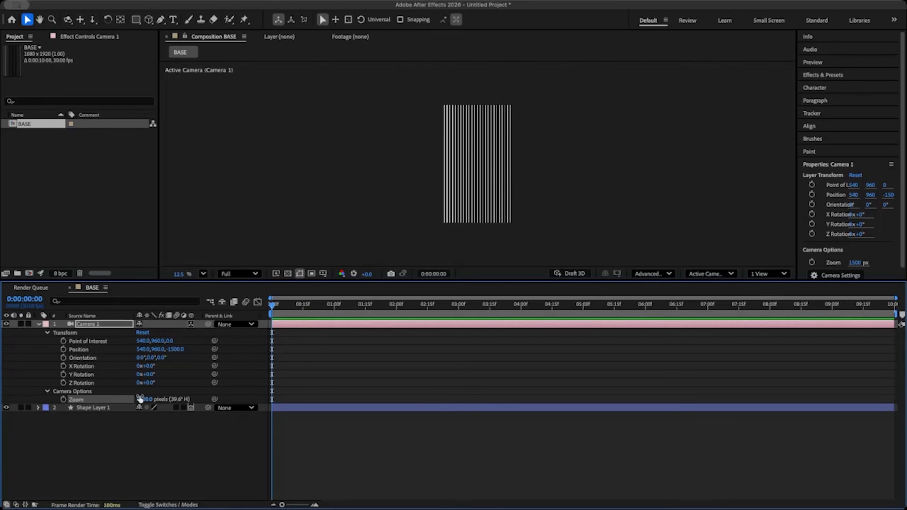
Step: Examine the beveled lines through the camera at several magnifications and collapse the camera's properties
key("period")
key("period")
key("period")
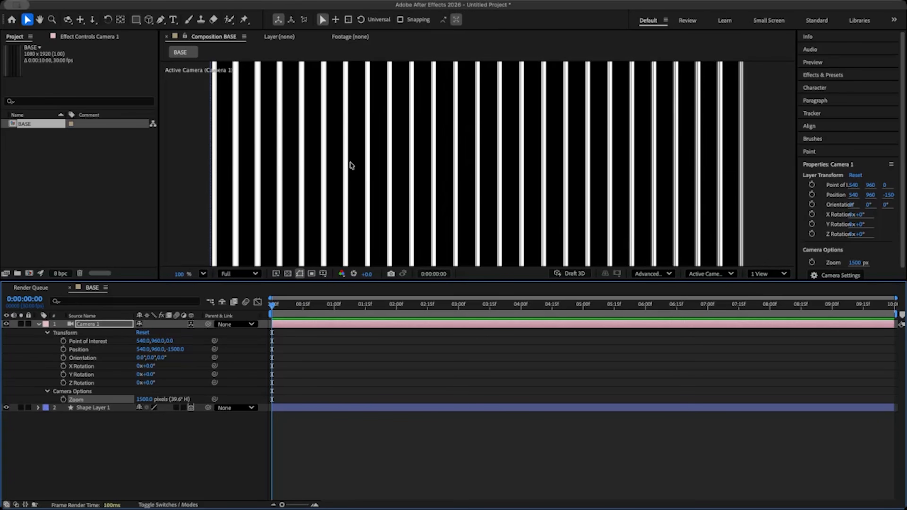
key("period")
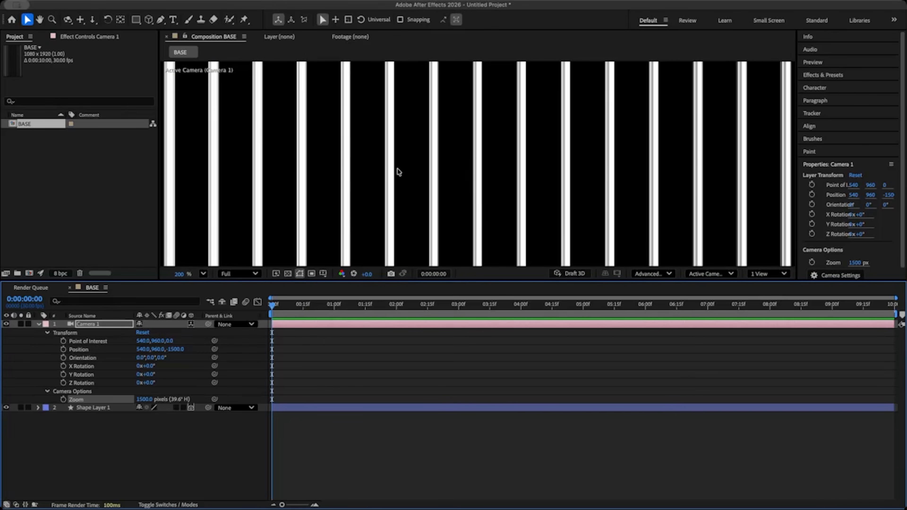
key("comma")
key("comma")
key("comma")
key("comma")
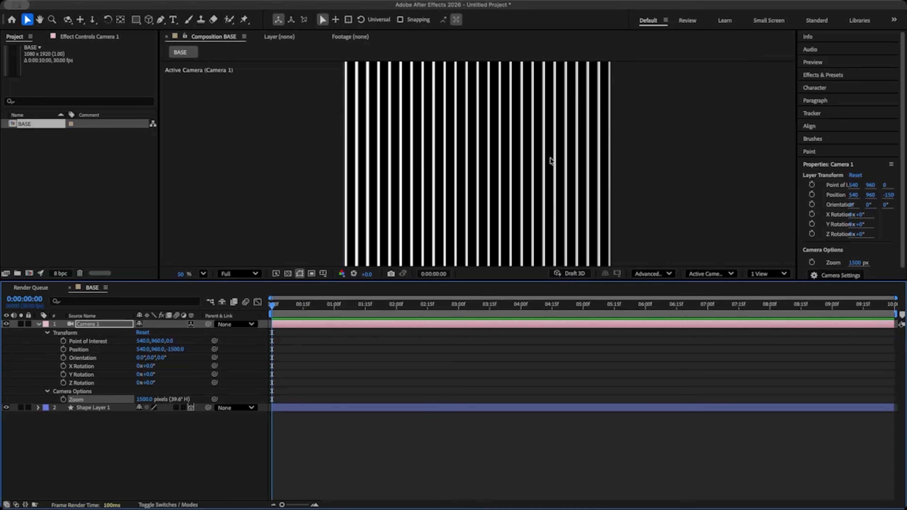
left_click(39, 324)
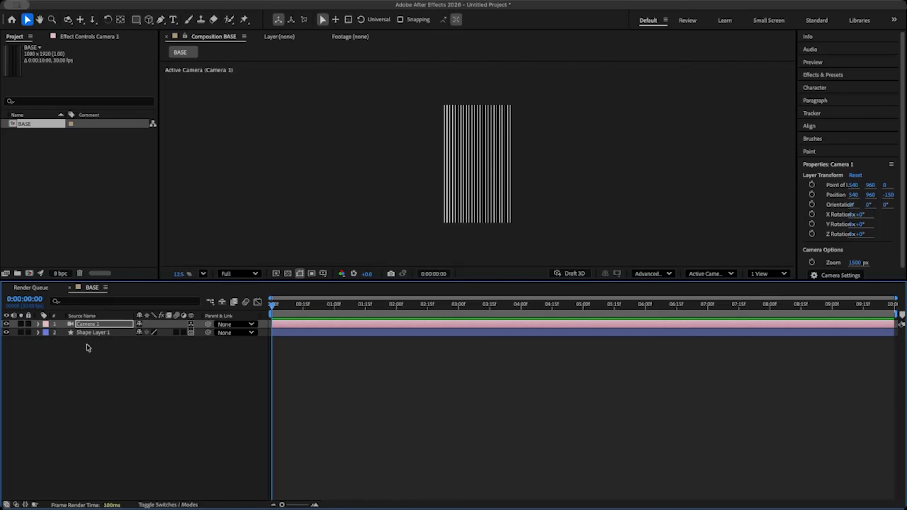
Step: Add a white spot light to the composition with 100% intensity, 90° cone angle, 50% cone feather and no falloff
left_click(92, 353)
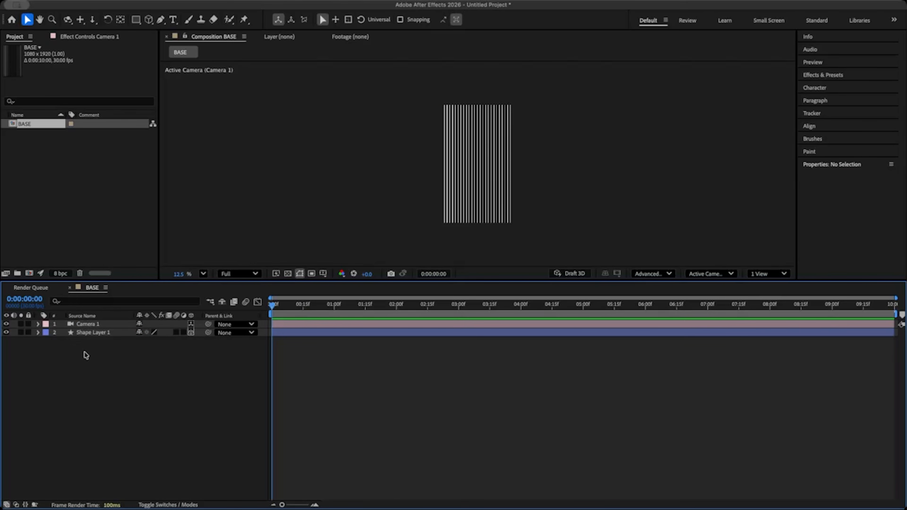
right_click(86, 355)
mouse_move(110, 357)
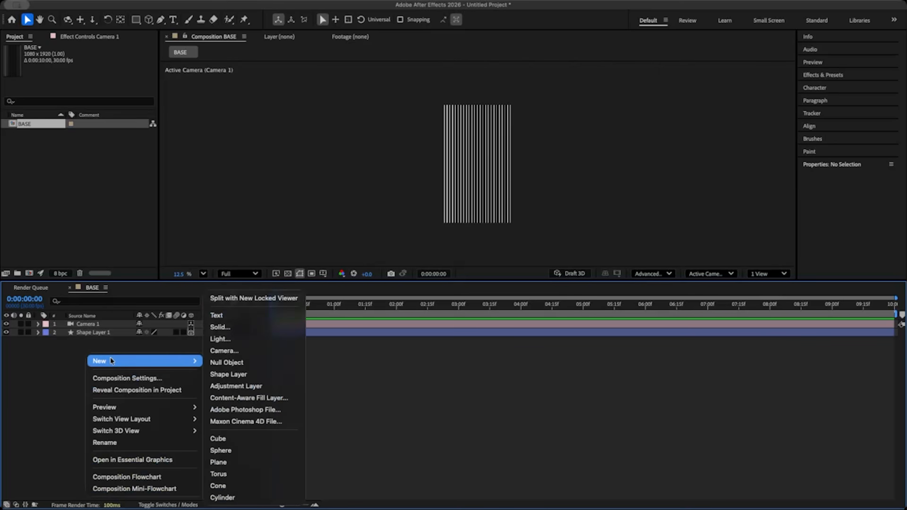
left_click(223, 339)
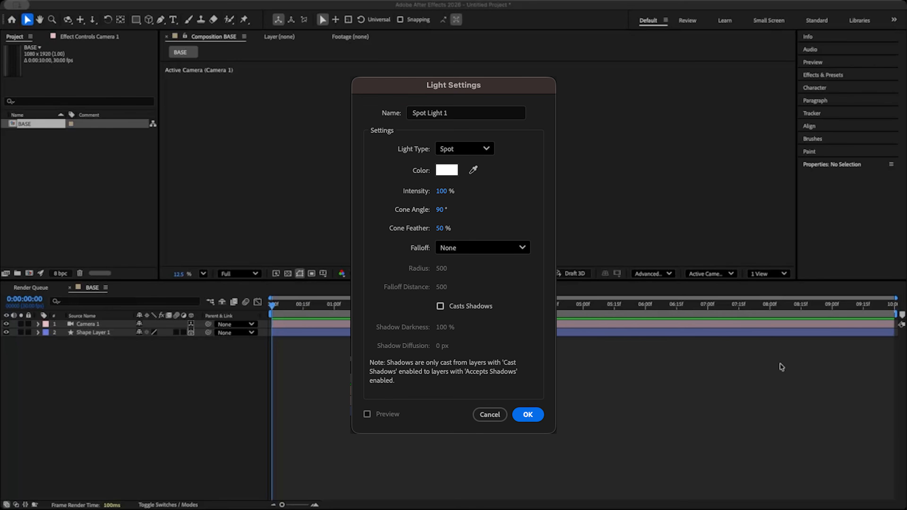
key("Return")
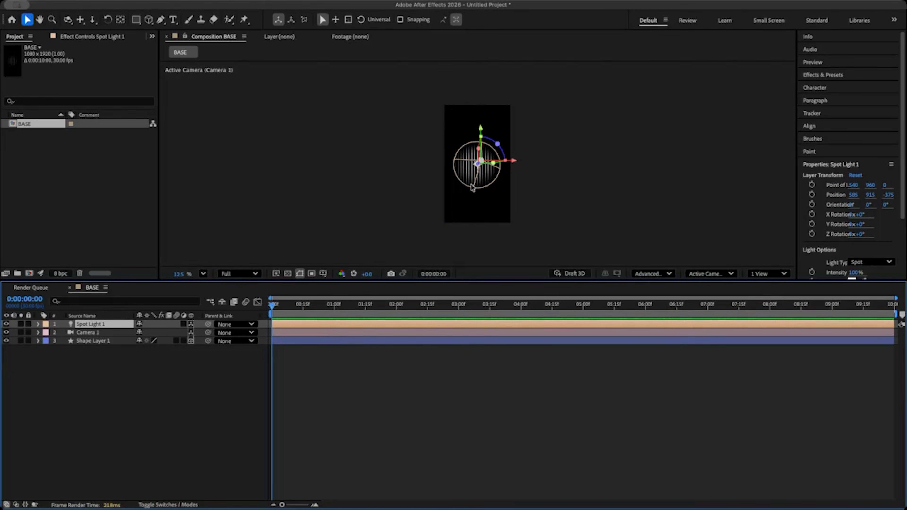
key("period")
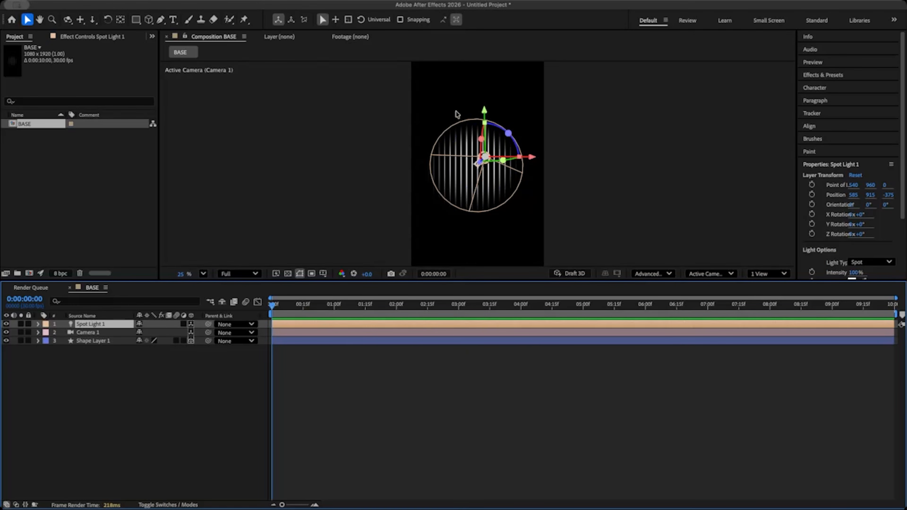
left_click(568, 105)
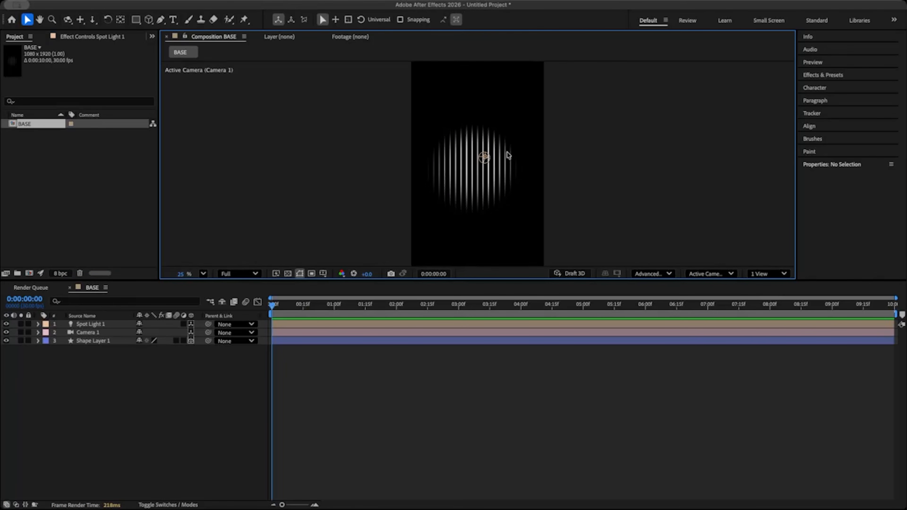
key("comma")
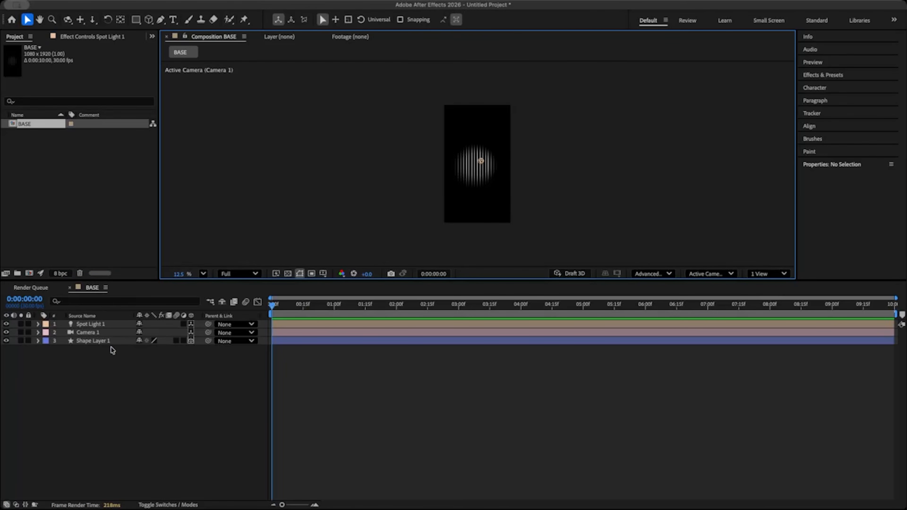
Step: Set the spot light's point of interest to 600, 900, -500
left_click(115, 325)
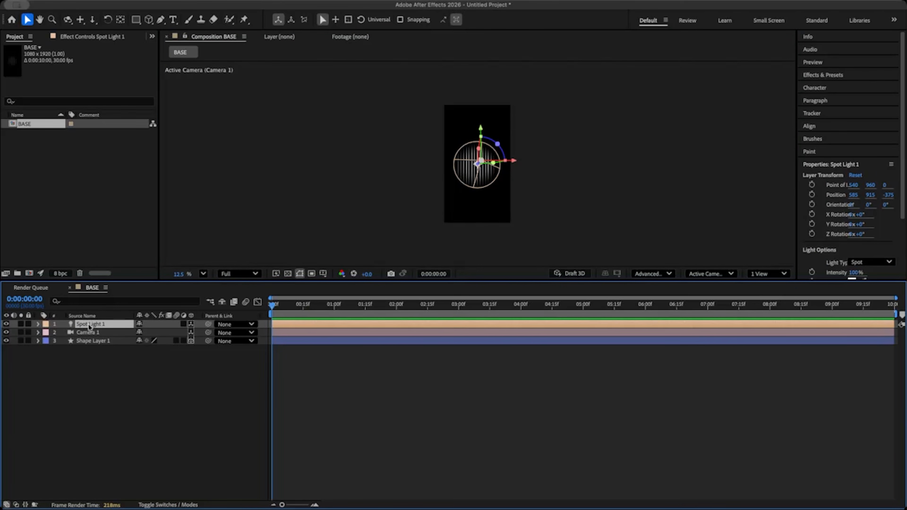
left_click(37, 324)
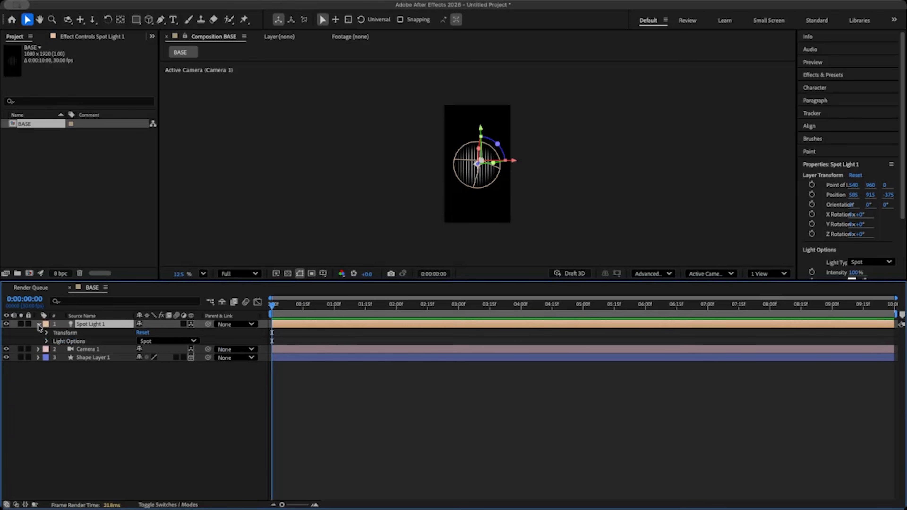
left_click(47, 333)
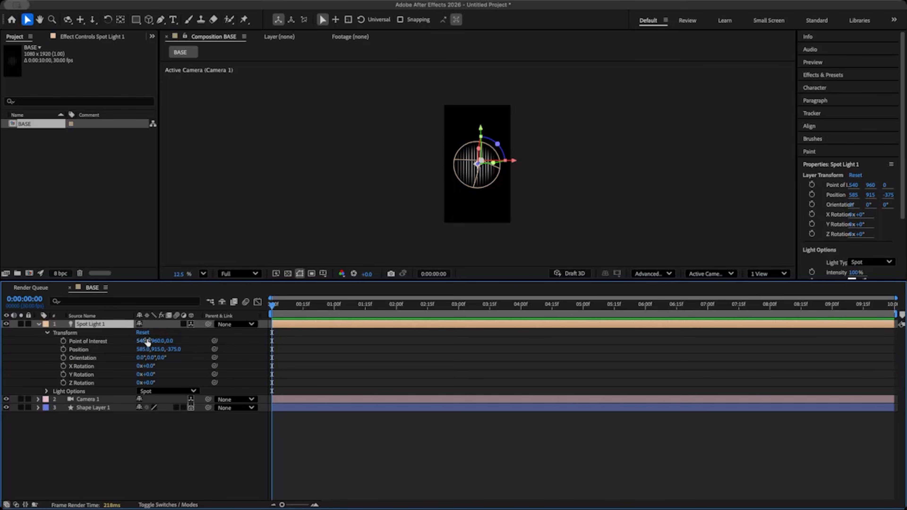
type("600")
key("Return")
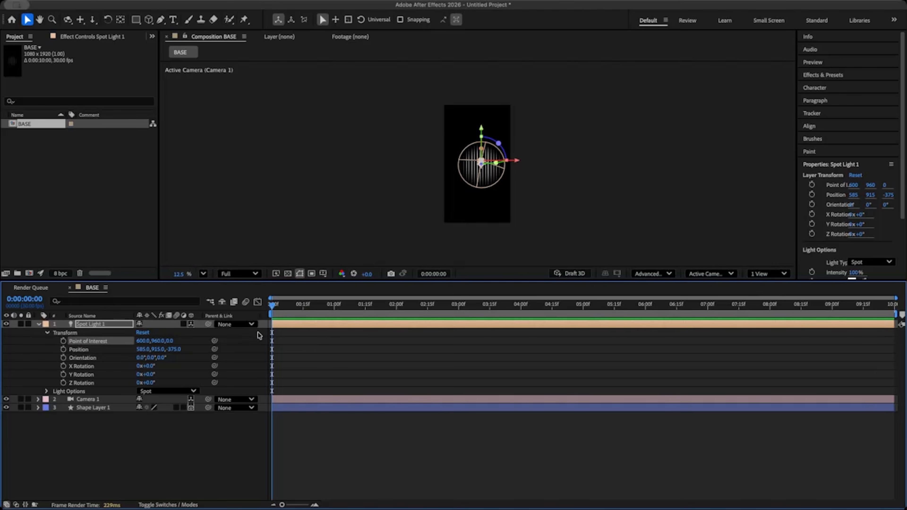
left_click(158, 342)
type("900")
key("Return")
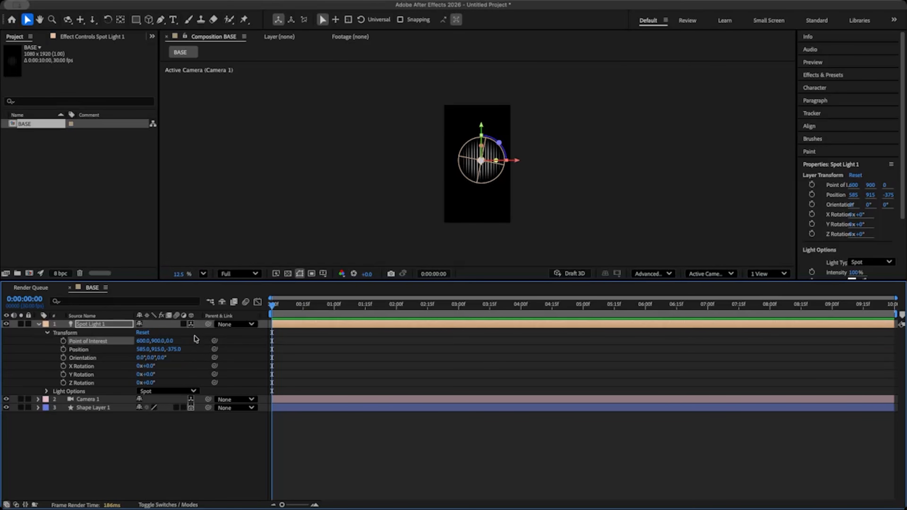
left_click(171, 341)
type("-500")
key("Return")
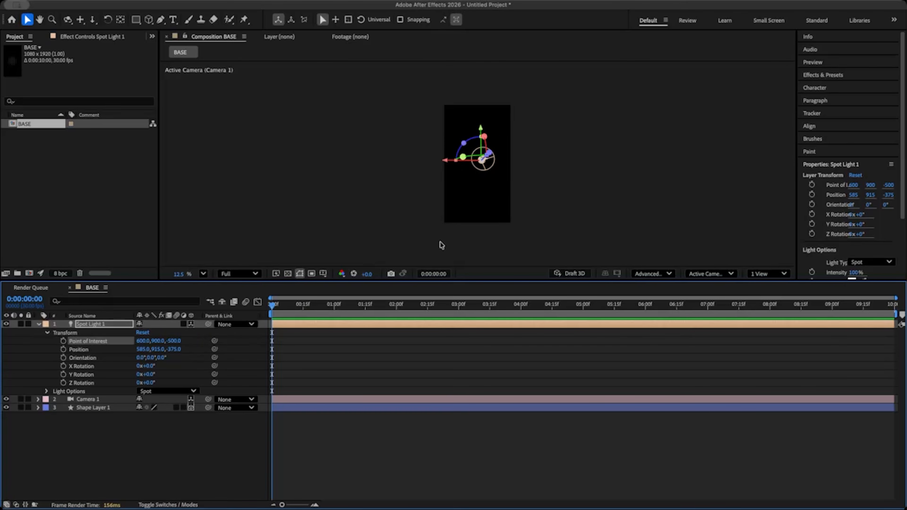
Step: Set the spot light's position to 650, 850, -850
left_click(143, 349)
type("650")
key("Return")
left_click(157, 349)
type("8")
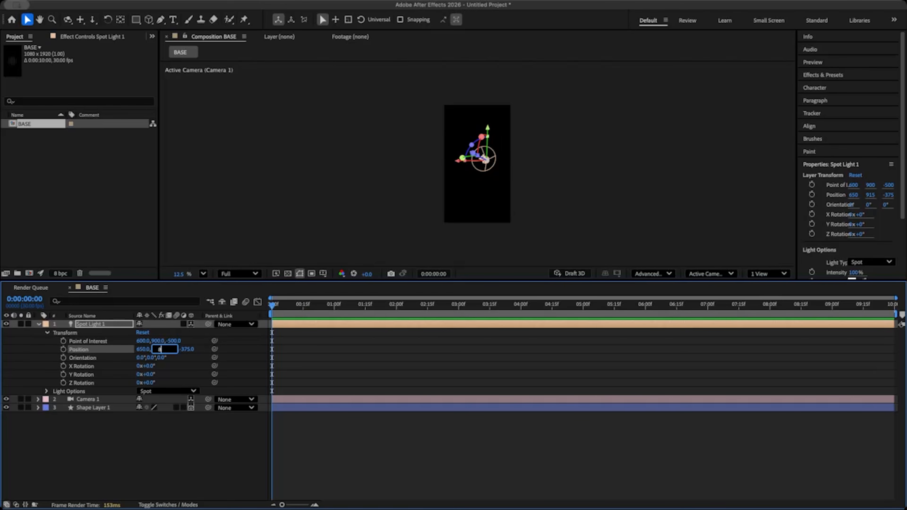
key("Return")
left_click(175, 348)
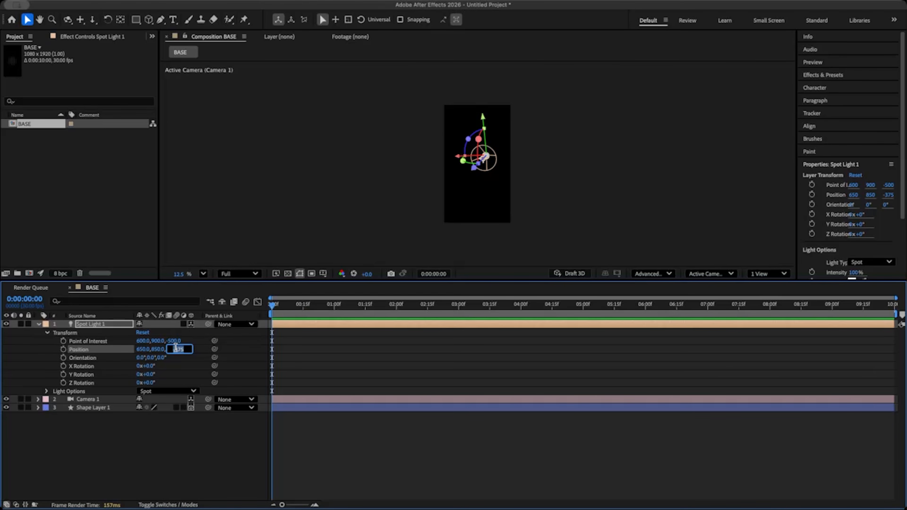
type("-850")
key("Return")
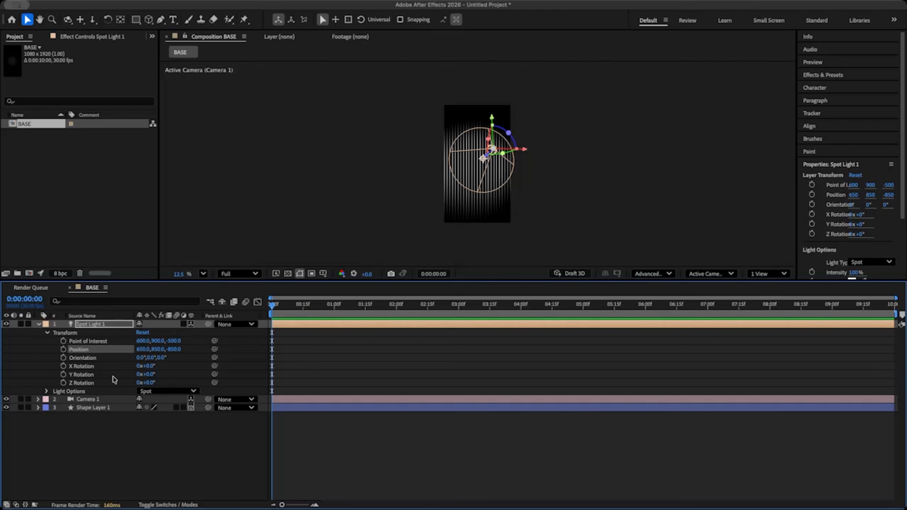
Step: Set the spot light's intensity to 75% in its Light Options
left_click(47, 391)
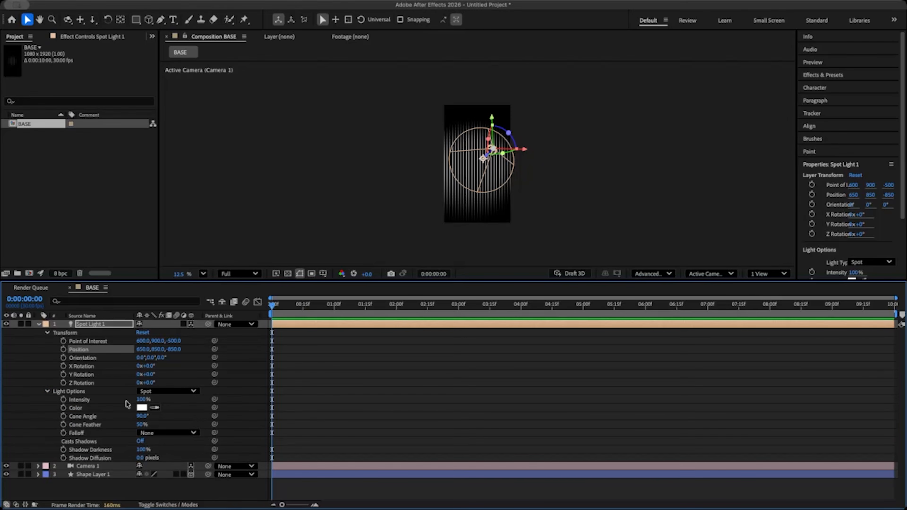
left_click(141, 400)
type("75")
key("Return")
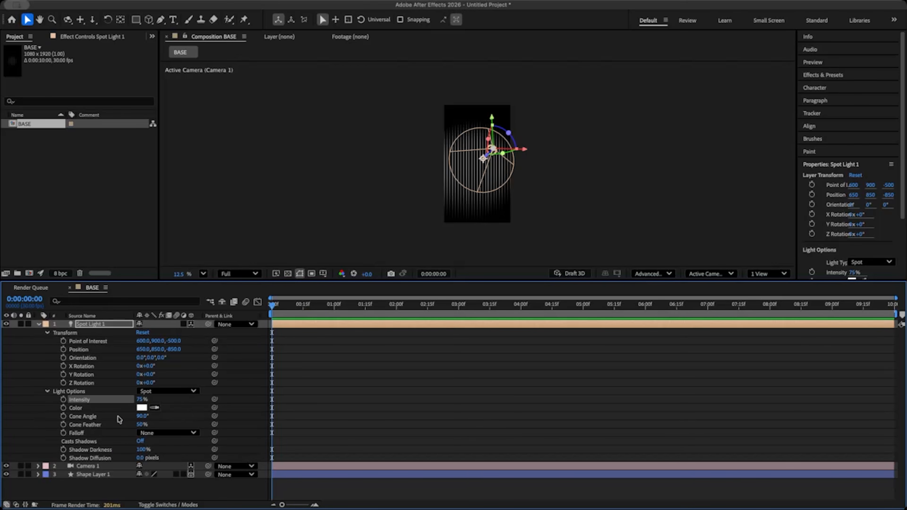
Step: Set the spot light's cone angle to 105° after trying 100°
left_click(143, 417)
type("100")
key("Return")
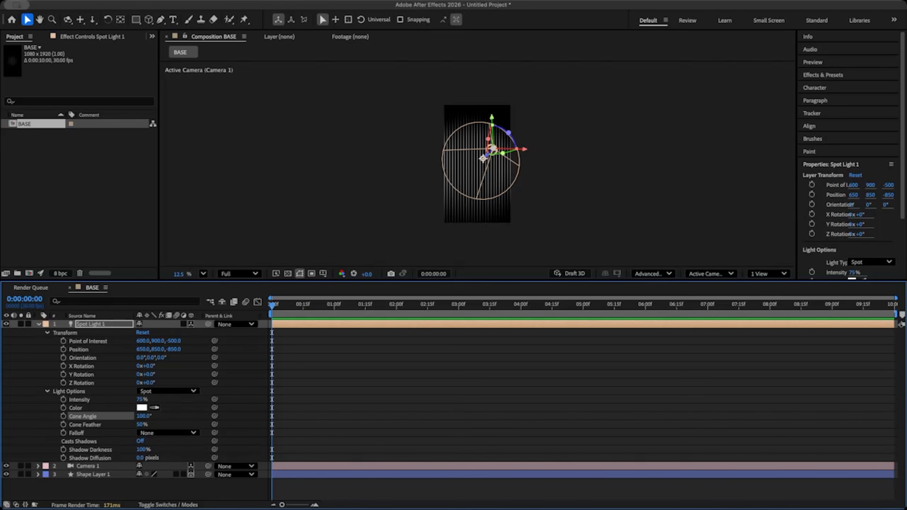
left_click(146, 417)
type("105")
key("Return")
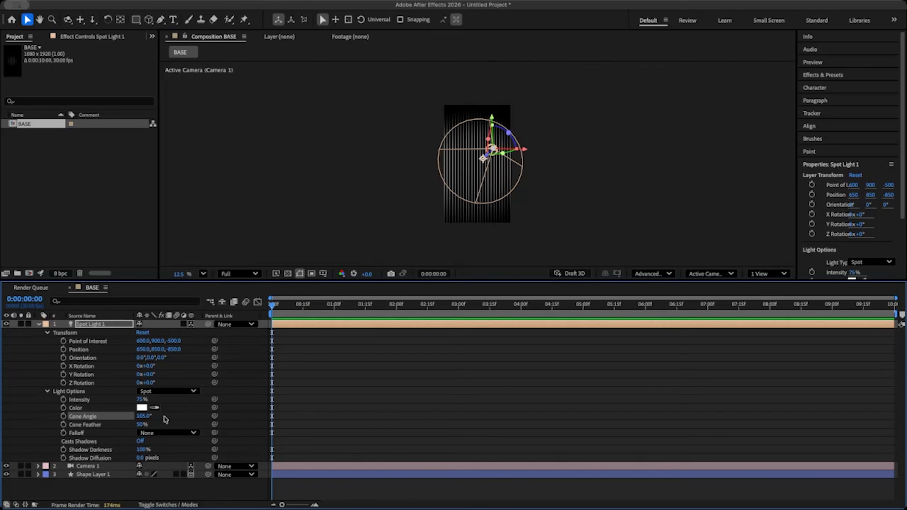
Step: Set the spot light's cone feather to 100%, comparing it with a hard-edged cone
left_click(142, 425)
type("100")
key("Return")
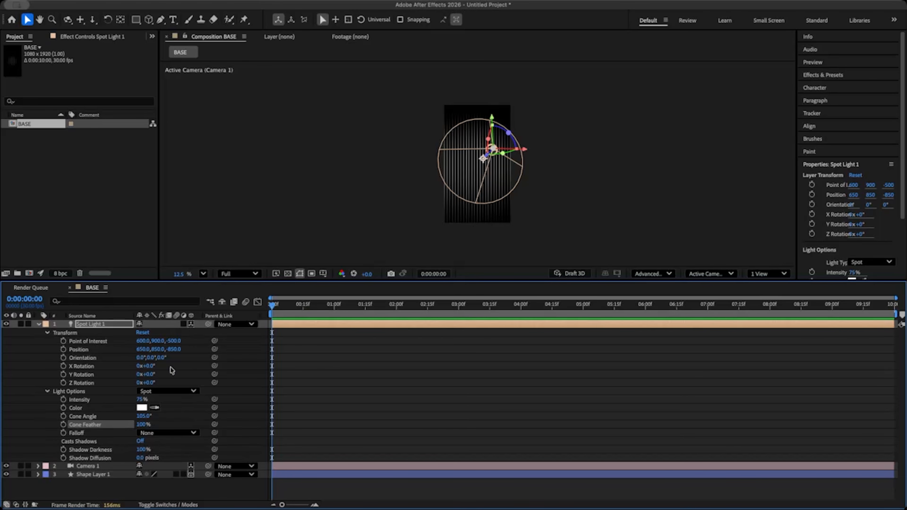
left_click_drag(142, 425, 31, 429)
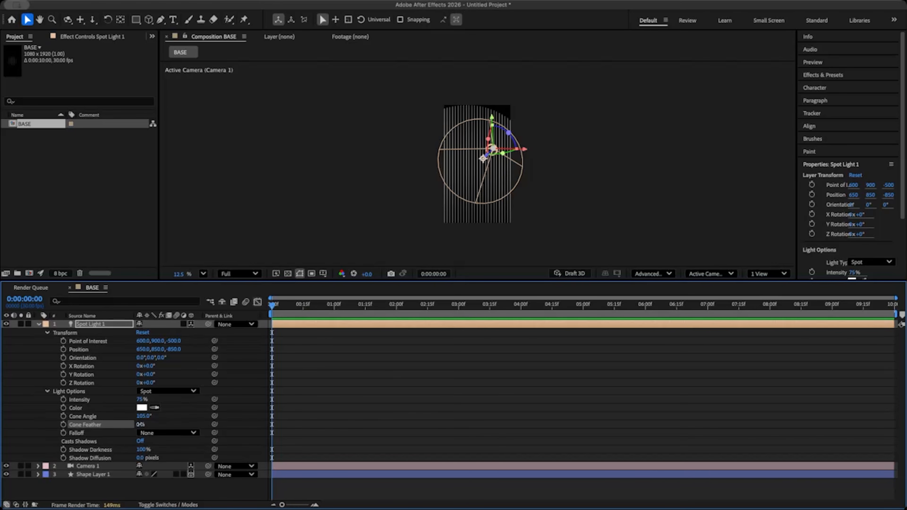
left_click(142, 425)
type("100")
key("Return")
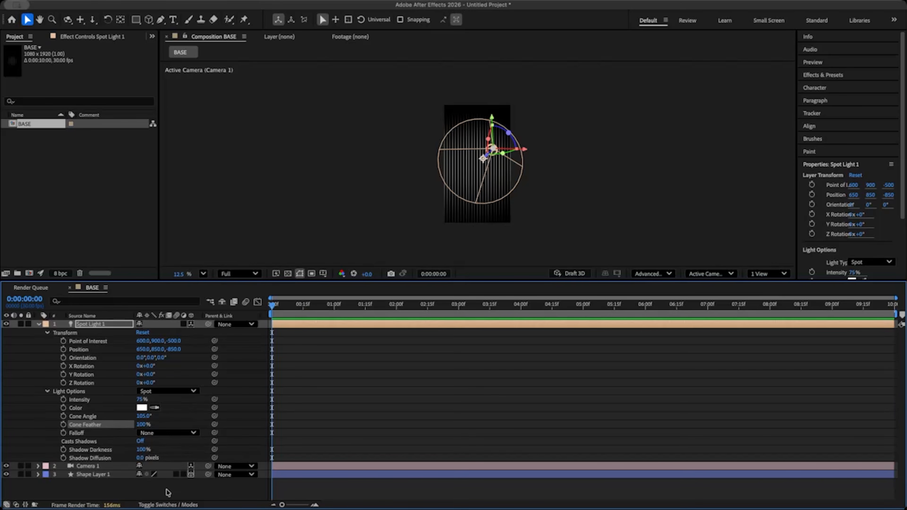
Step: Turn on Casts Shadows for the spot light, undo the stray change in the viewer, and collapse the light's properties
left_click(141, 441)
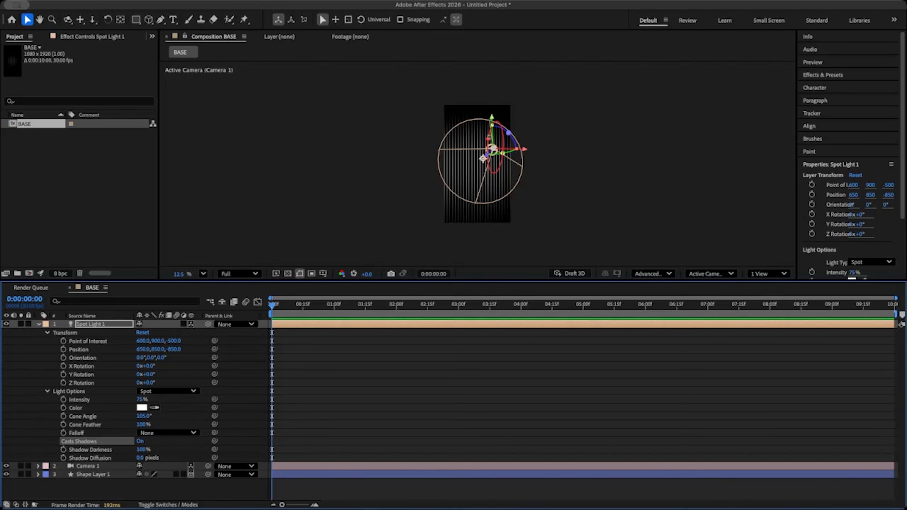
left_click_drag(493, 120, 494, 112)
key("super+z")
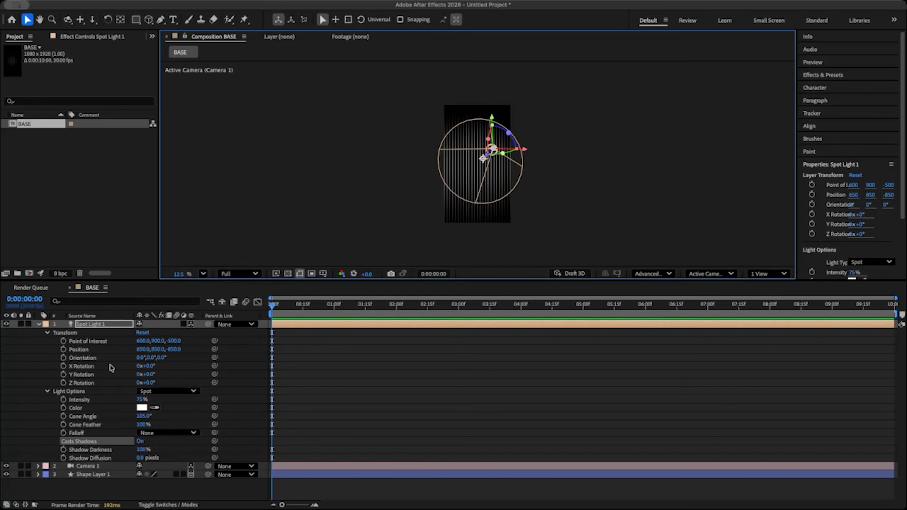
left_click(36, 328)
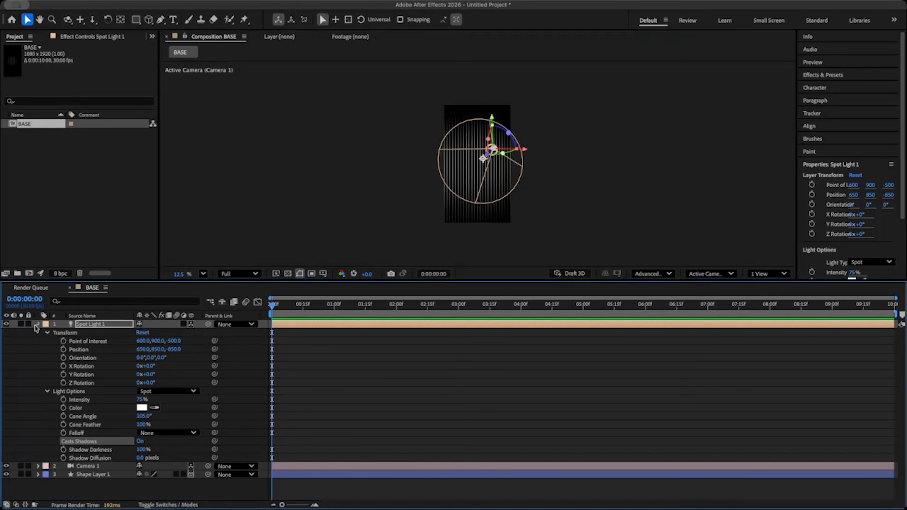
left_click(37, 325)
left_click(161, 358)
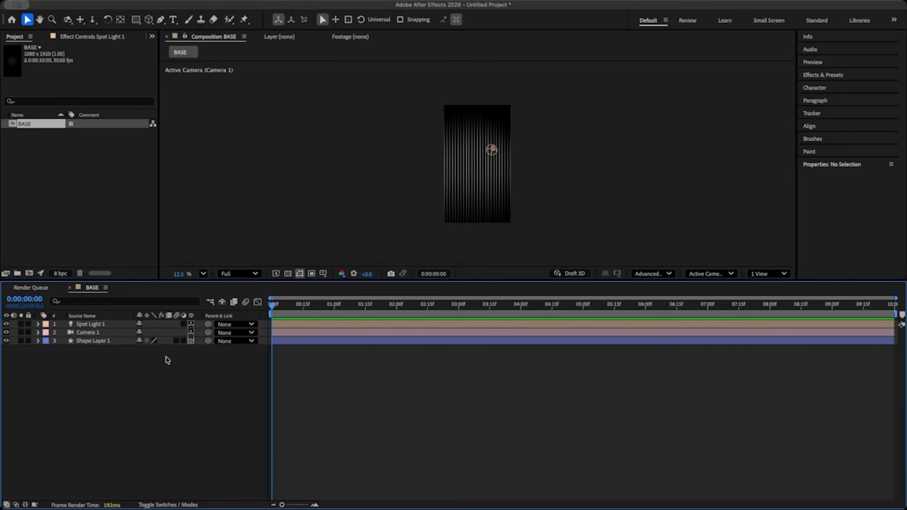
Step: Create a 1080x1920 composition named GOBO at 30 fps with a 10-second duration and black background
left_click(30, 274)
type("GOBO")
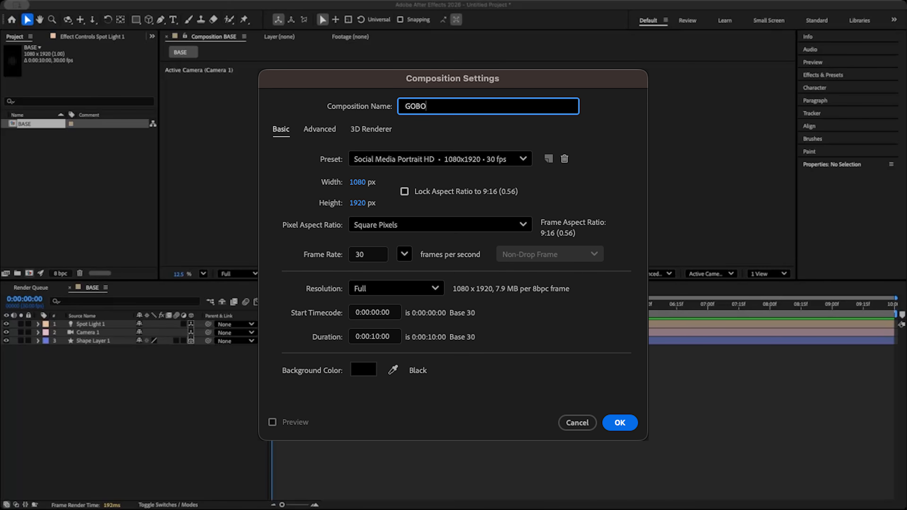
key("Return")
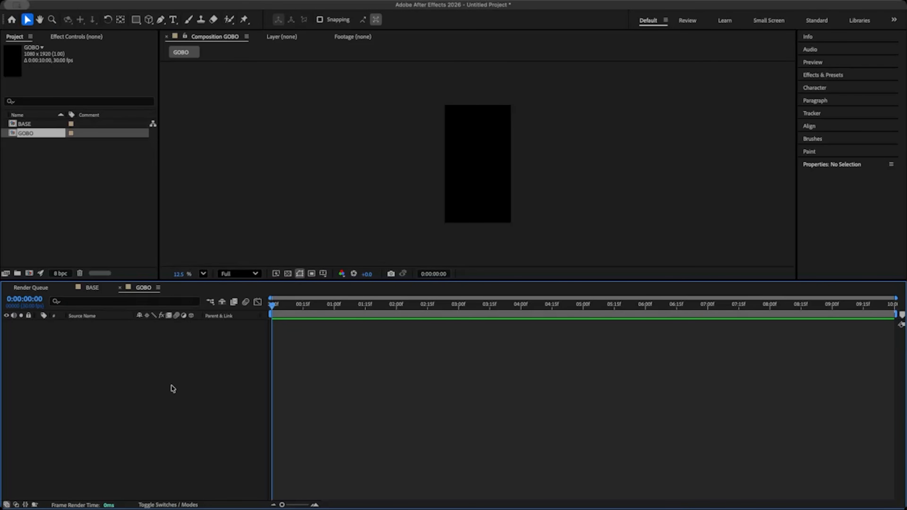
Step: Add a black solid layer to the GOBO composition
right_click(64, 345)
mouse_move(112, 357)
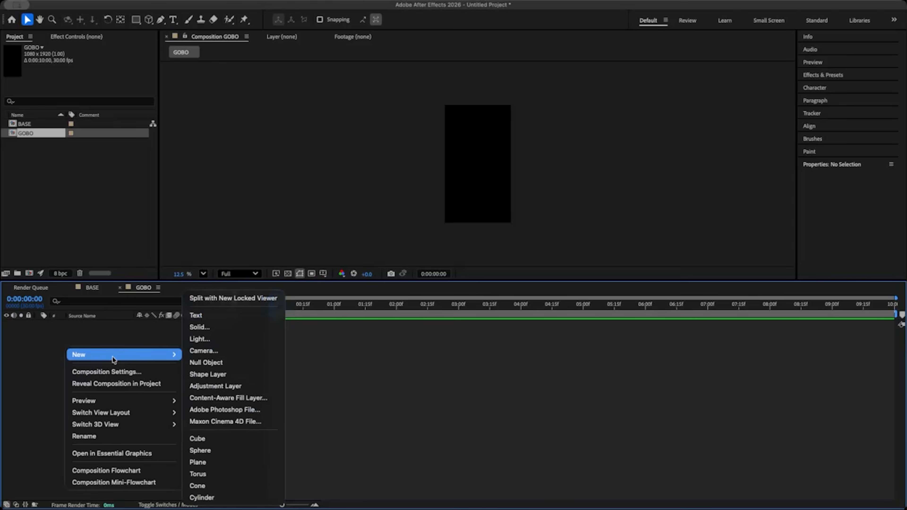
left_click(206, 325)
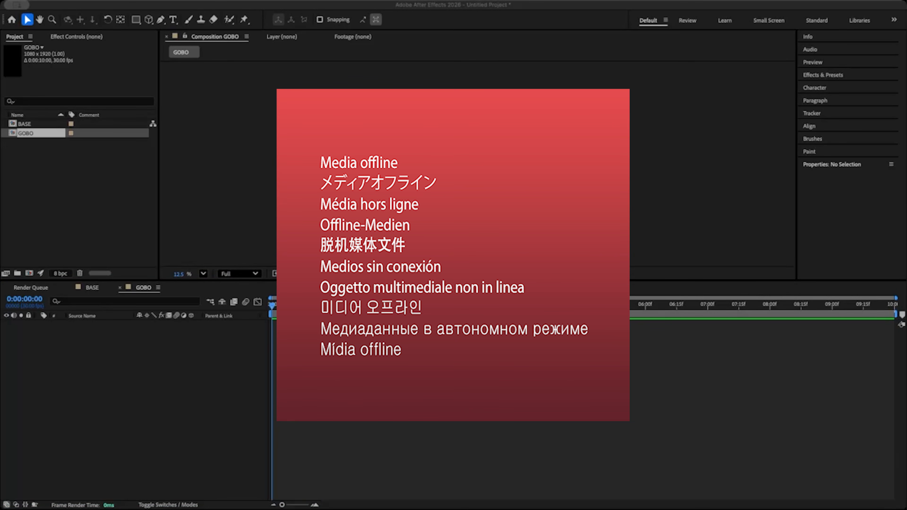
key("Return")
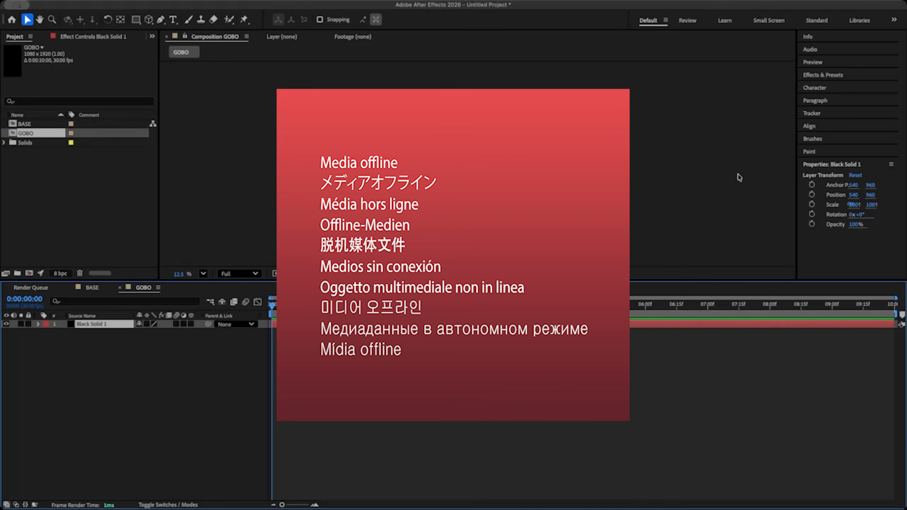
Step: Find the Fractal Noise effect and apply it to the black solid in the GOBO composition
left_click(824, 76)
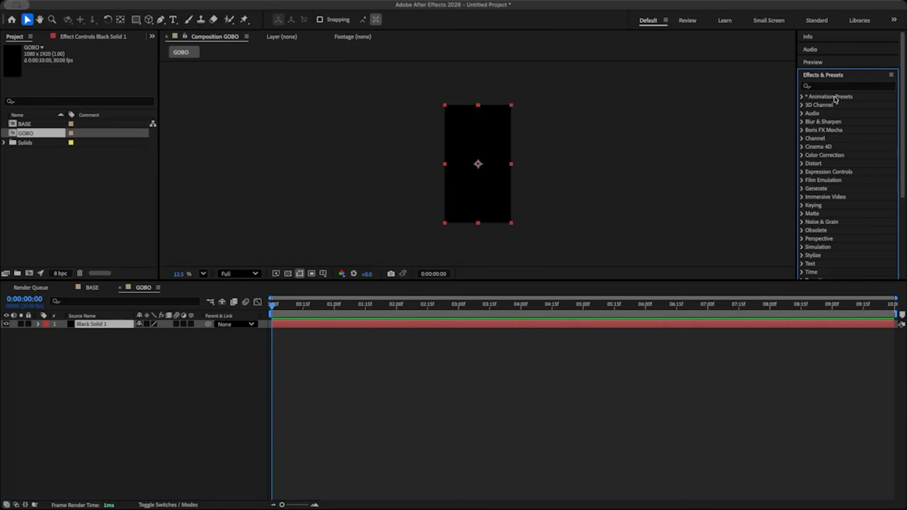
left_click(832, 86)
type("fractal")
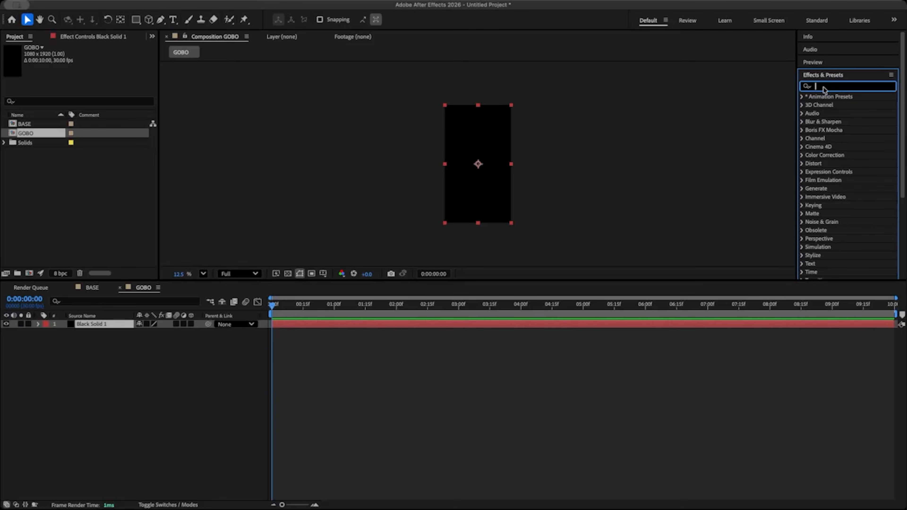
type(" noise")
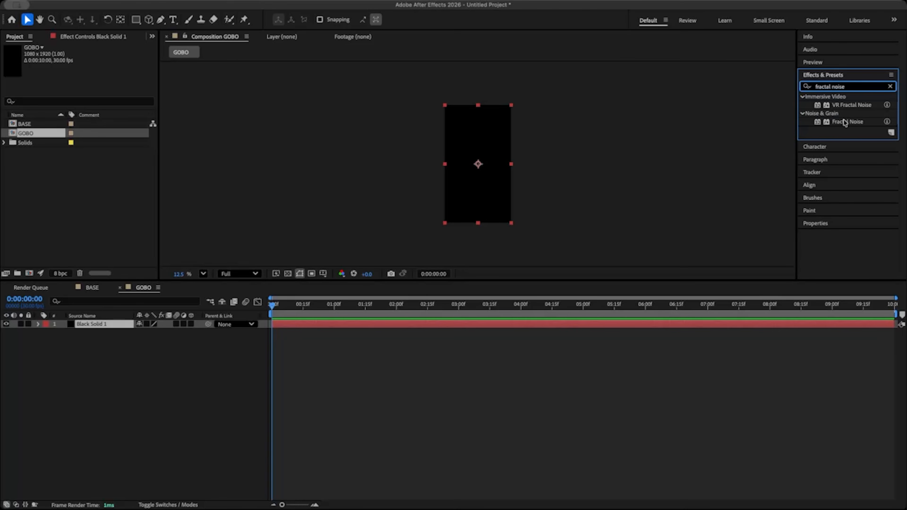
left_click(858, 122)
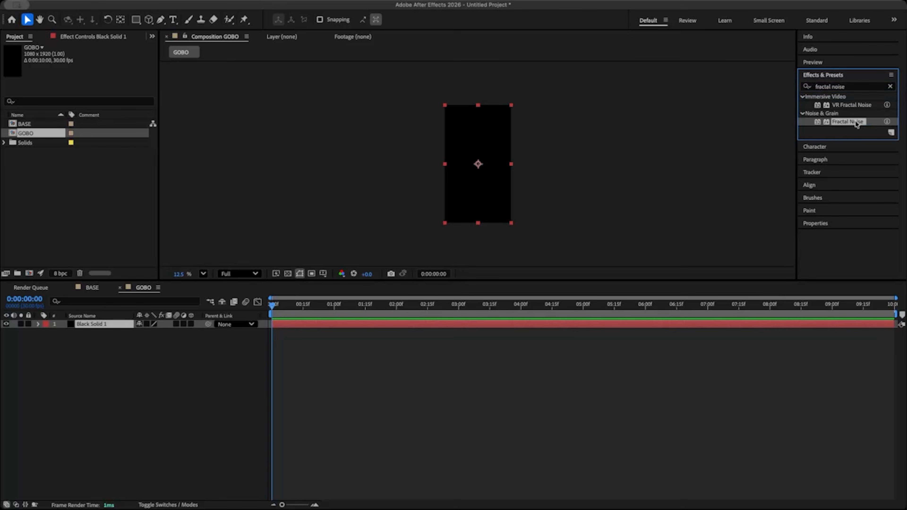
double_click(858, 122)
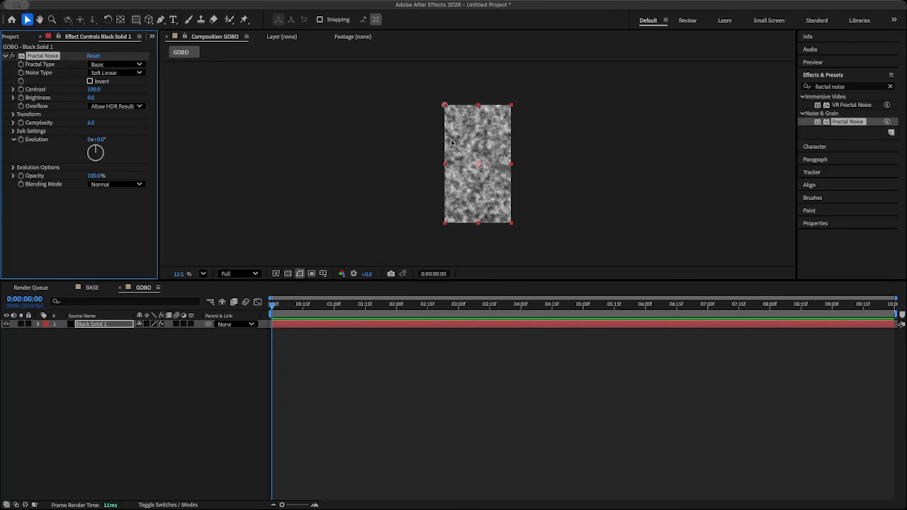
Step: Set the Fractal Noise to Turbulent Sharp fractal type and Spline noise type, and turn on Invert
left_click(122, 64)
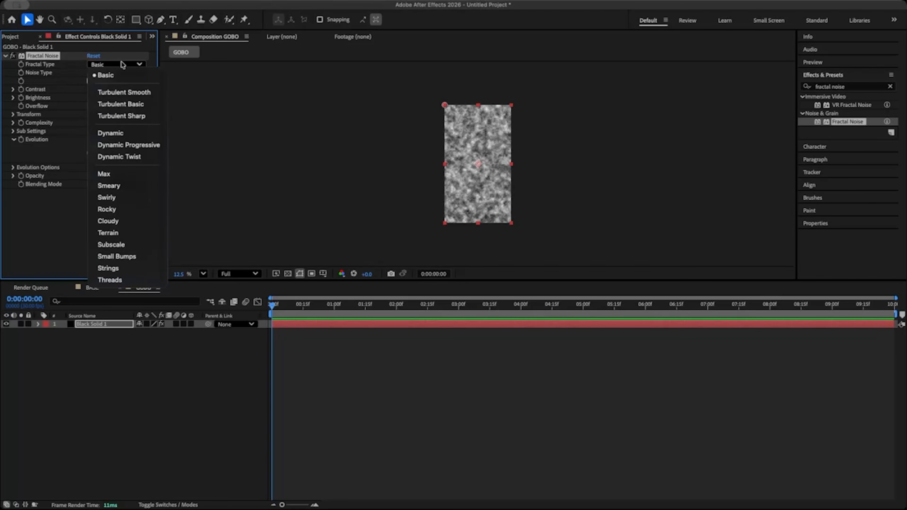
left_click(132, 115)
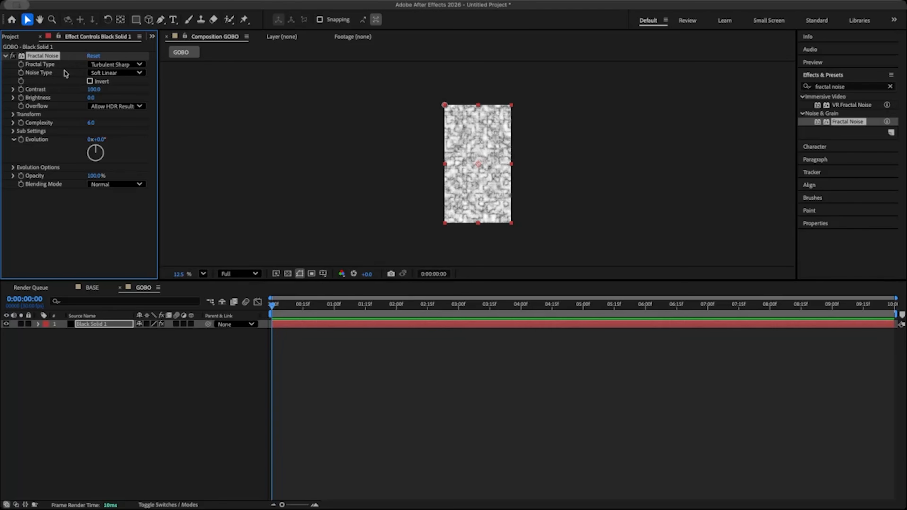
left_click(105, 73)
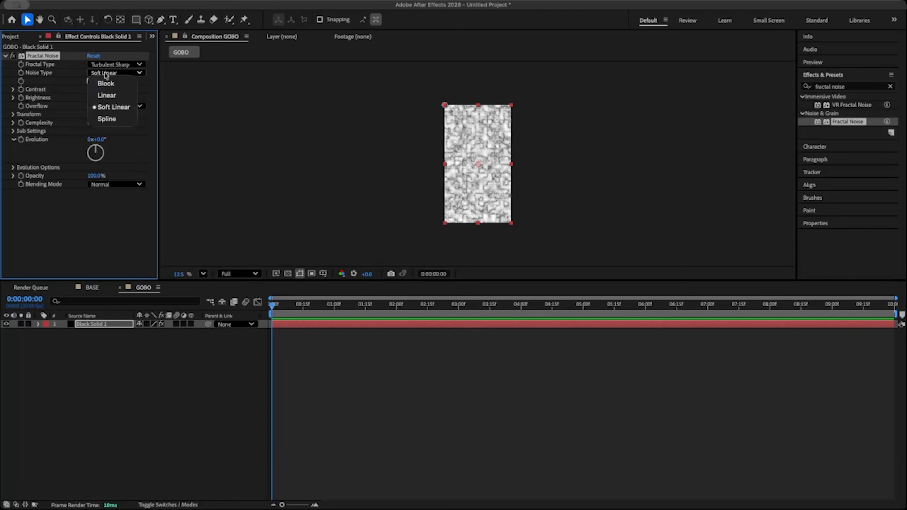
left_click(108, 119)
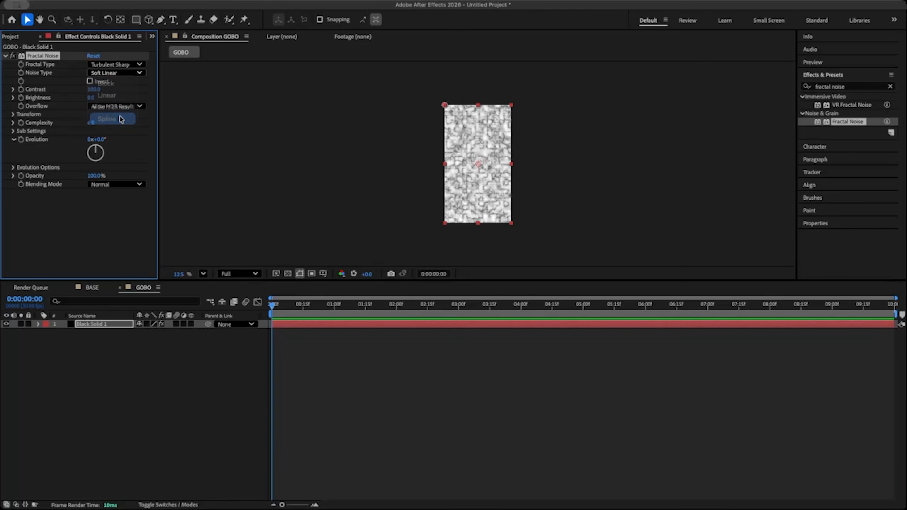
left_click(90, 81)
Step: Set the Fractal Noise contrast to 6000, brightness to 1200 and overflow to Clip
left_click(95, 89)
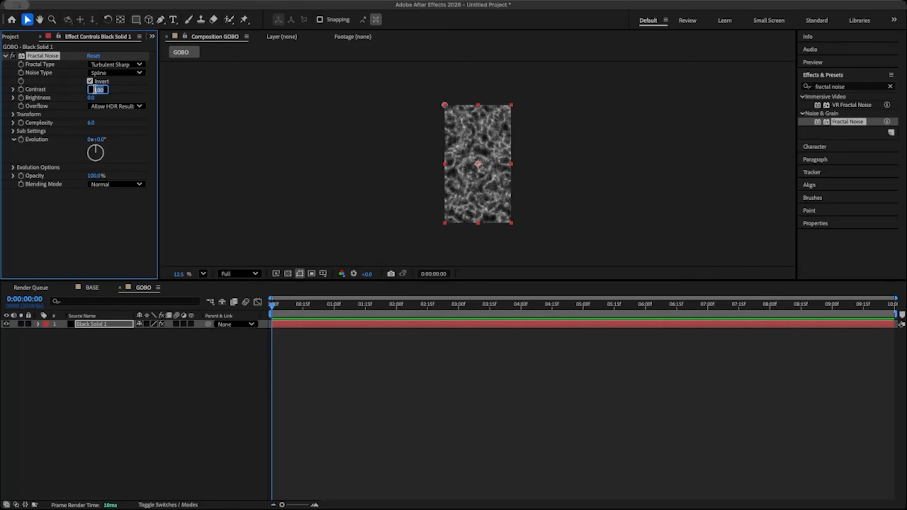
type("6000")
key("Return")
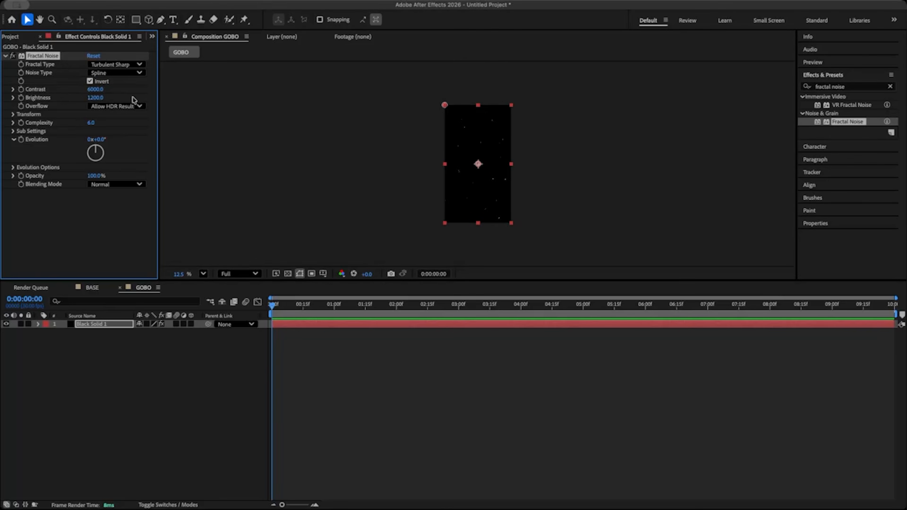
left_click(98, 107)
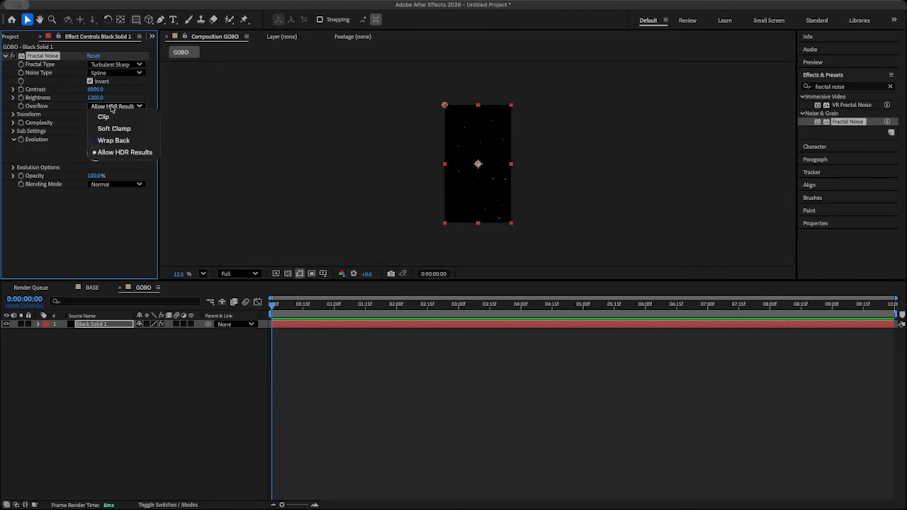
left_click(101, 114)
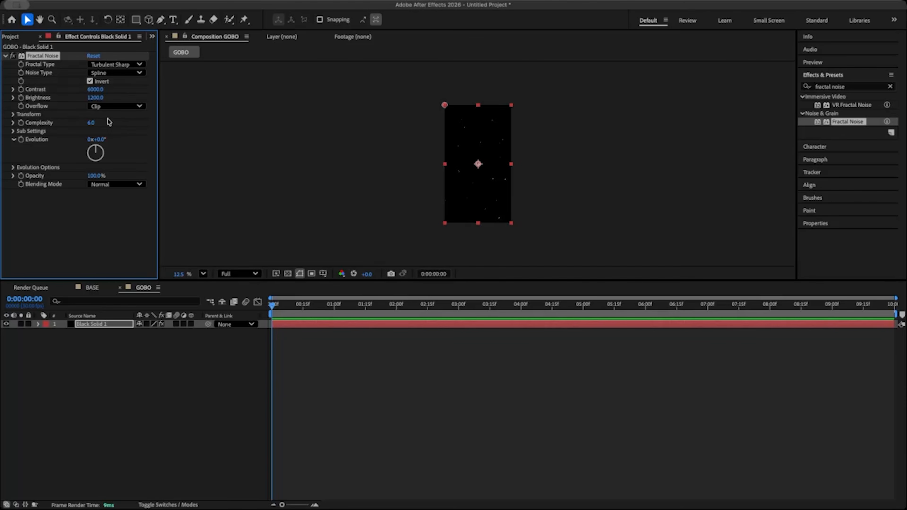
Step: Set the Fractal Noise complexity to 1 and inspect the pattern up close
left_click(93, 123)
left_click(102, 122)
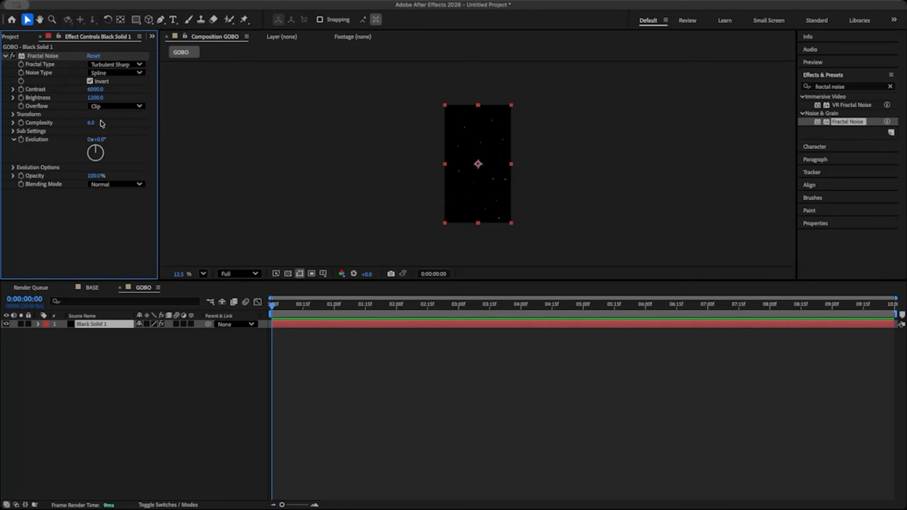
left_click(91, 123)
type("1")
key("Return")
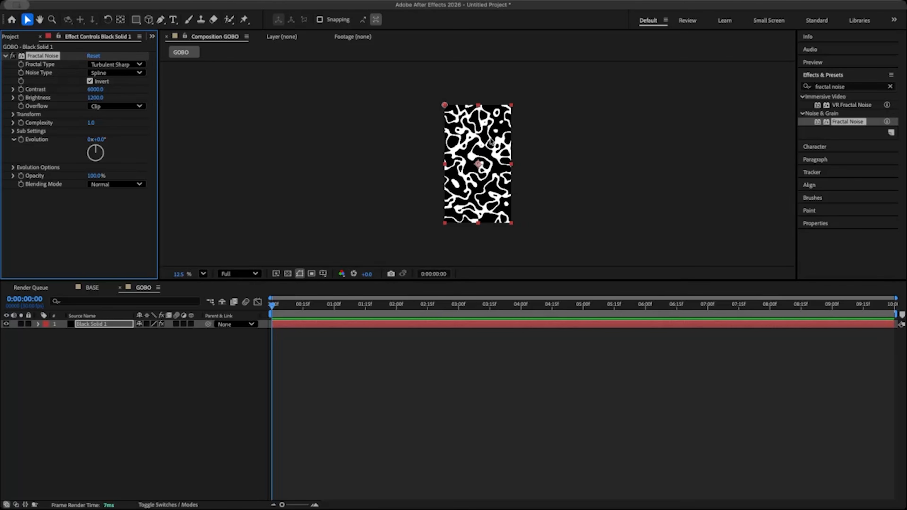
key("period")
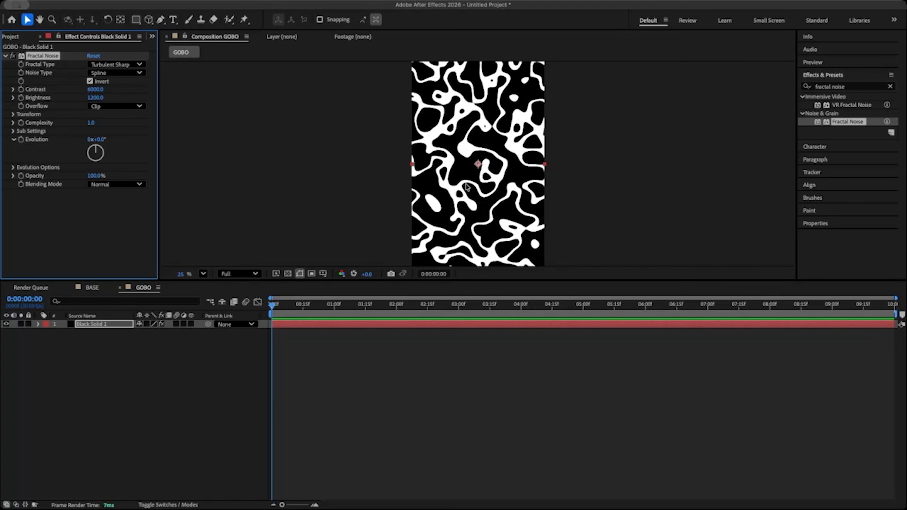
key("comma")
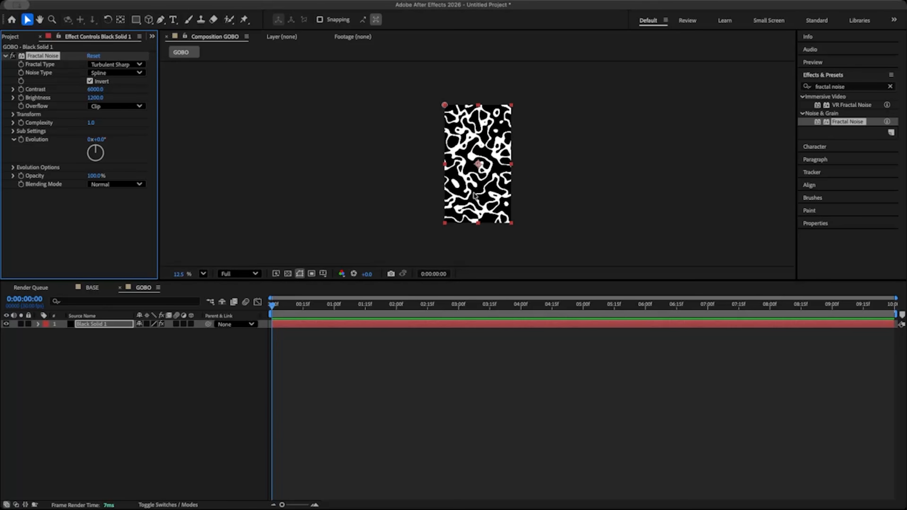
left_click(105, 301)
left_click_drag(101, 157, 106, 137)
key("ctrl+z")
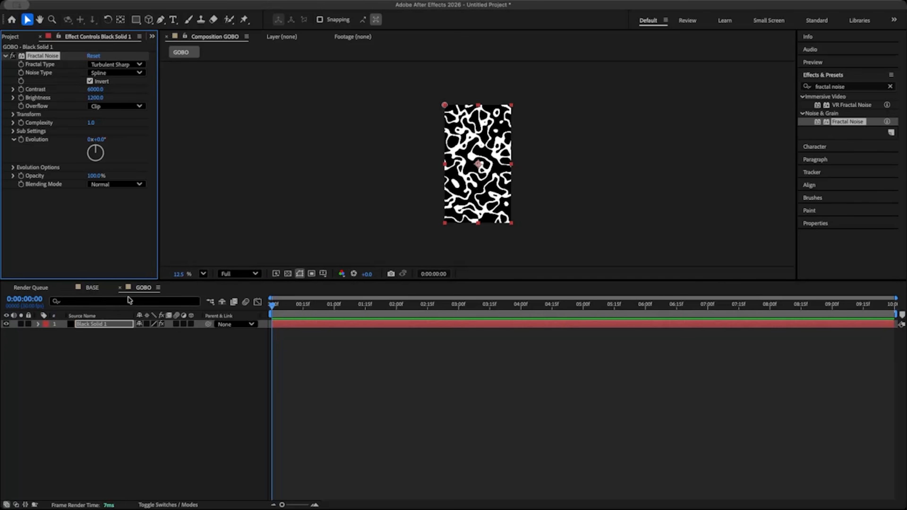
Step: Create a 1080x1920 composition named FX at 30 fps with a 10-second duration
left_click(18, 37)
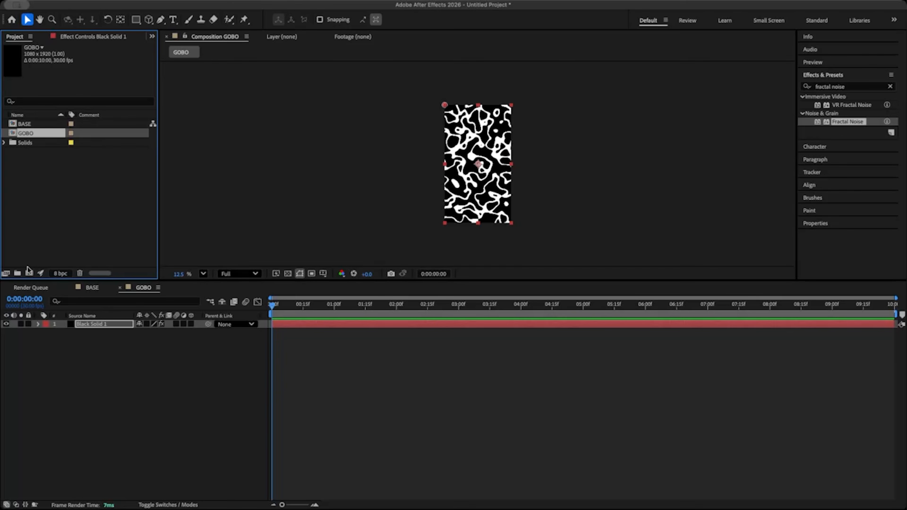
left_click(29, 274)
type("FX")
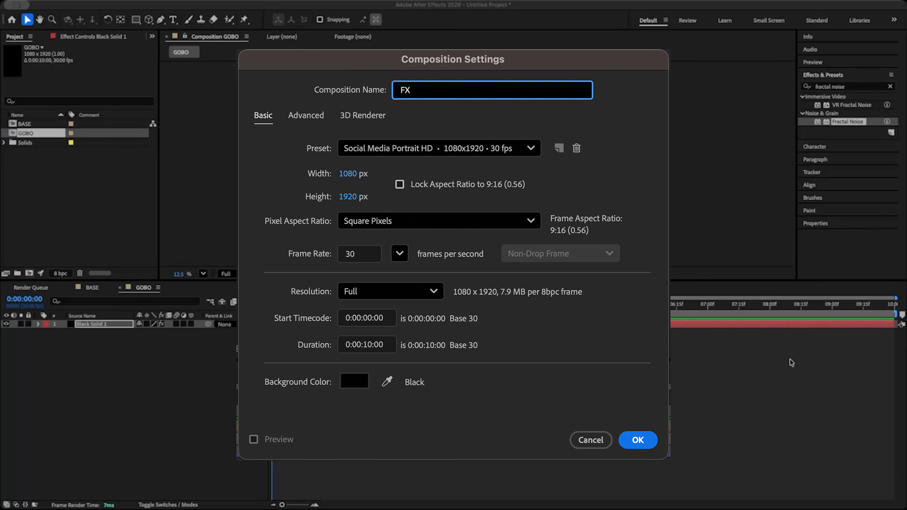
key("Return")
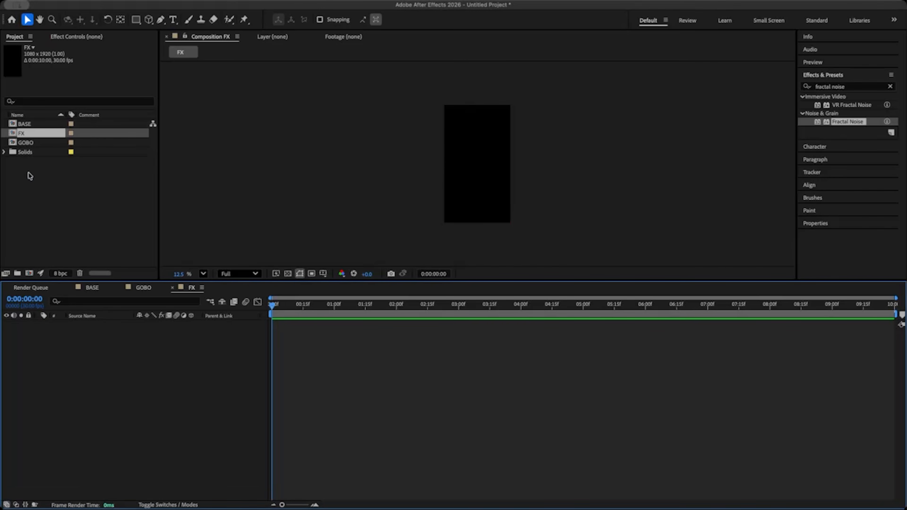
Step: Place the BASE composition in FX with the GOBO composition above it, and hide the GOBO layer
left_click_drag(28, 123, 49, 348)
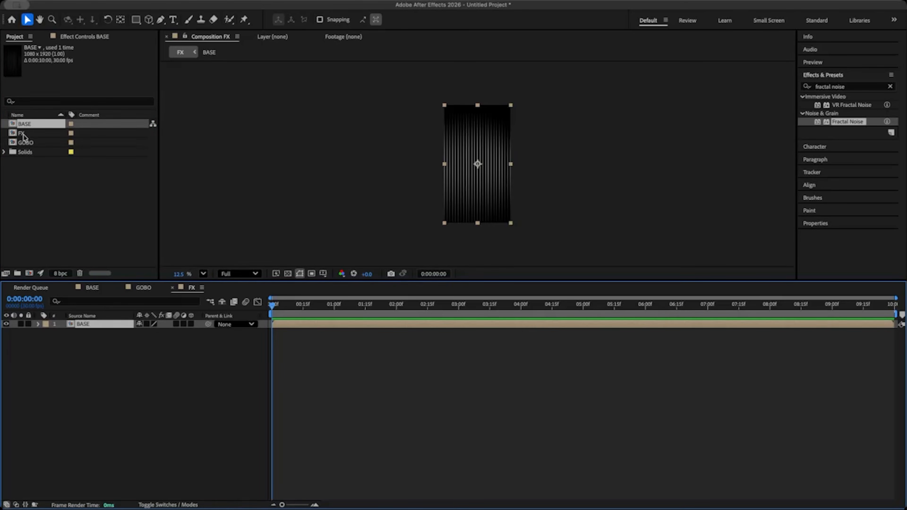
left_click_drag(27, 142, 86, 326)
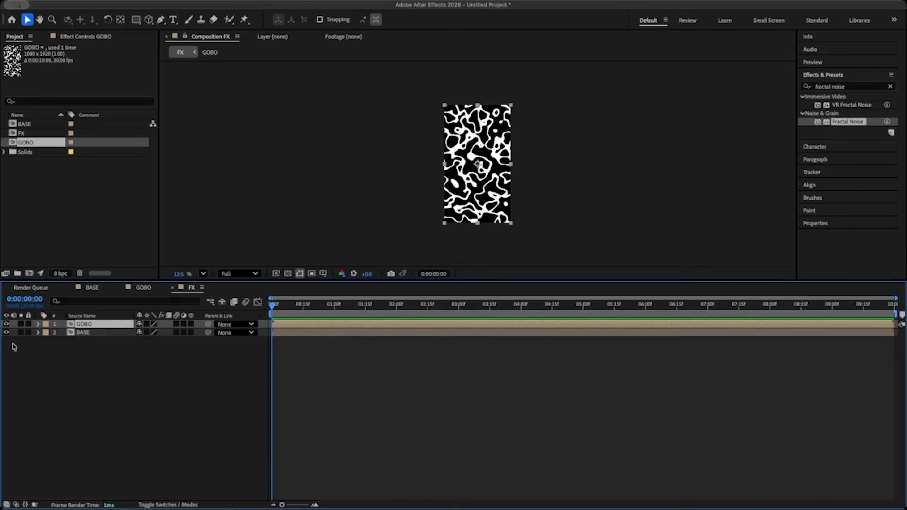
left_click(6, 323)
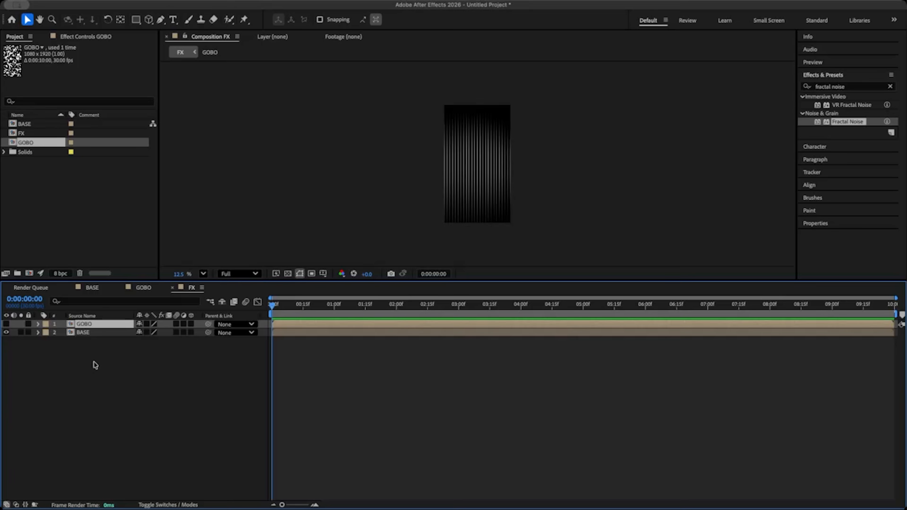
Step: Add six adjustment layers above the GOBO and BASE layers in the FX composition
right_click(94, 349)
mouse_move(106, 356)
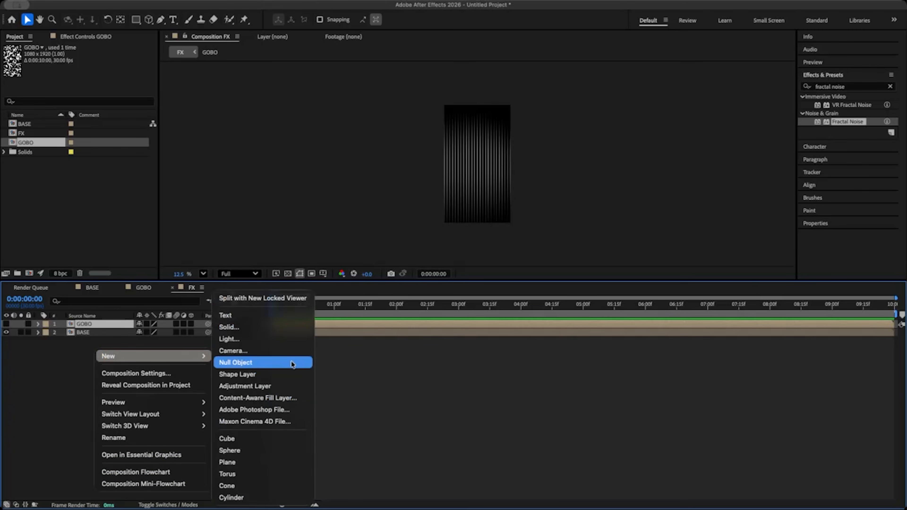
left_click(275, 386)
right_click(105, 363)
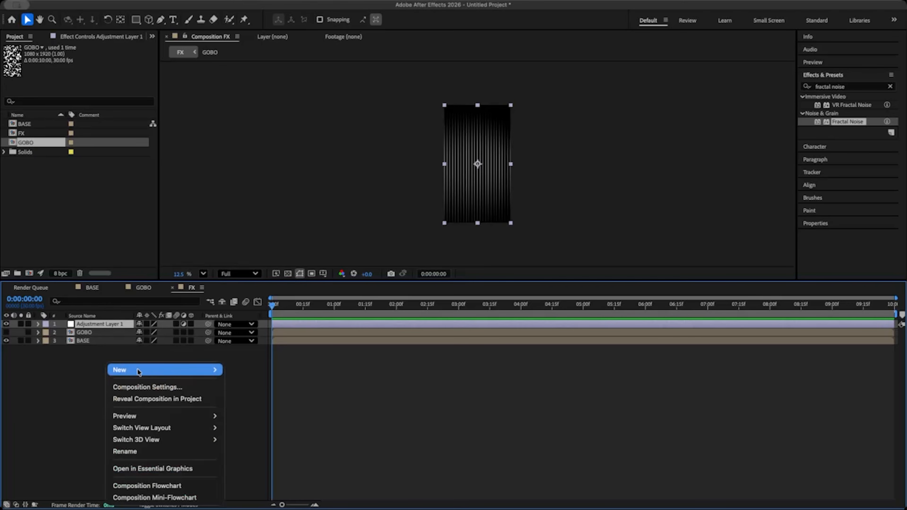
mouse_move(117, 370)
left_click(274, 386)
right_click(118, 397)
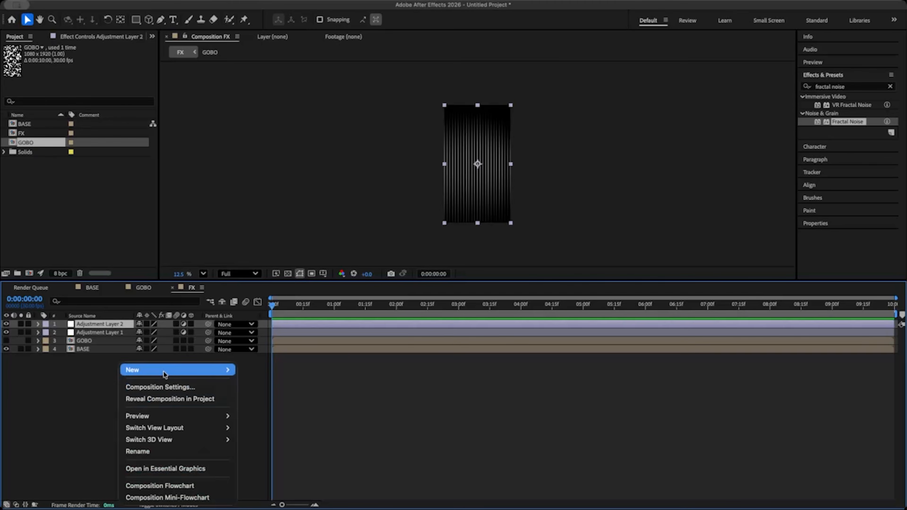
left_click(287, 385)
right_click(132, 387)
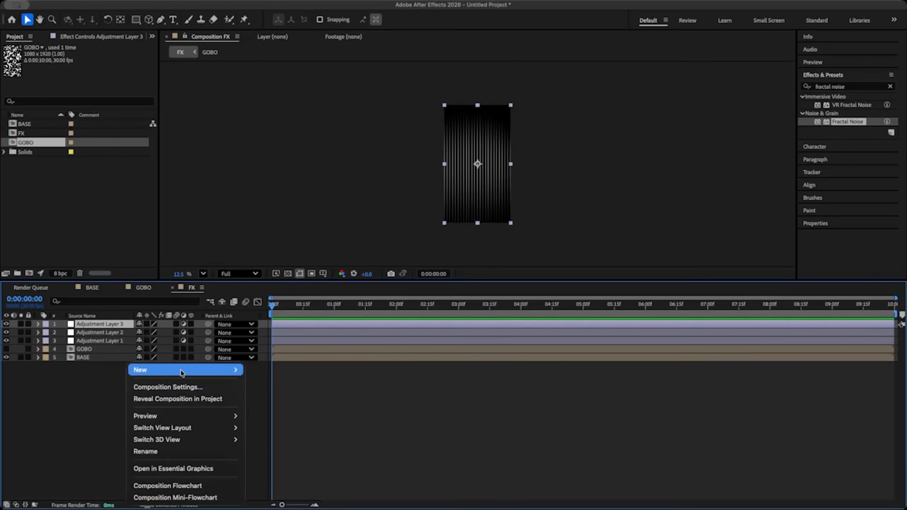
left_click(282, 385)
right_click(106, 391)
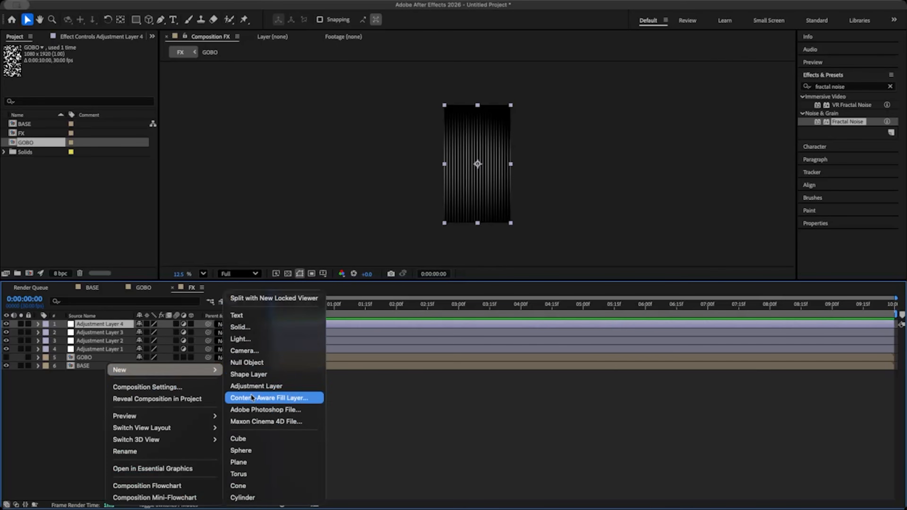
left_click(282, 386)
right_click(108, 398)
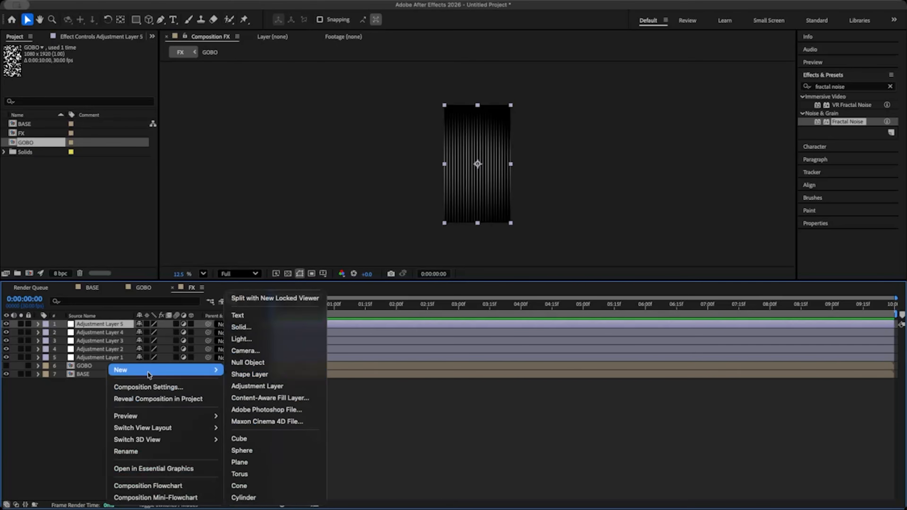
left_click(283, 385)
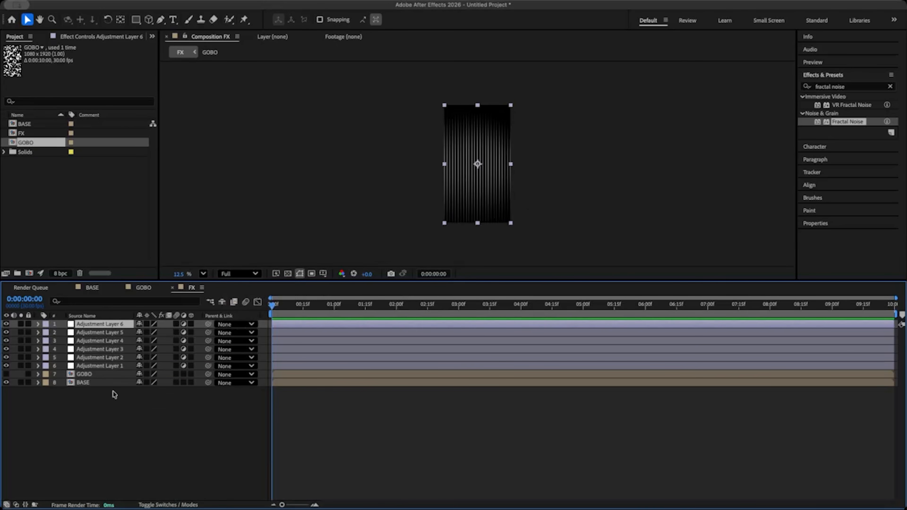
Step: Rename the lowest adjustment layer, directly above GOBO, as Offset
left_click(109, 365)
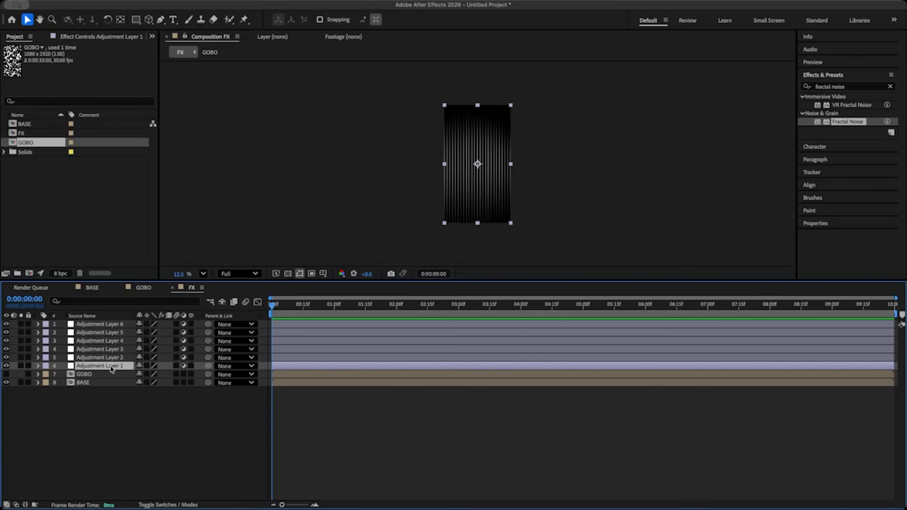
key("Return")
type("d")
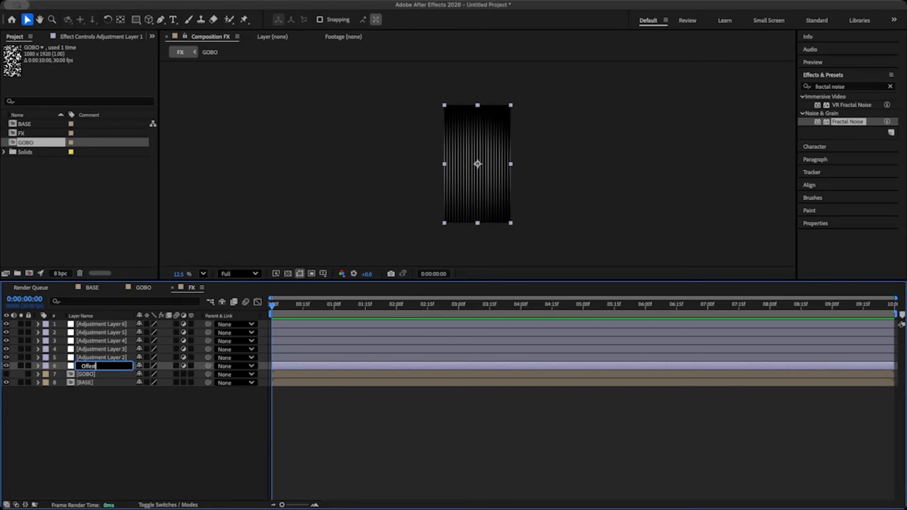
type("ffset")
key("Return")
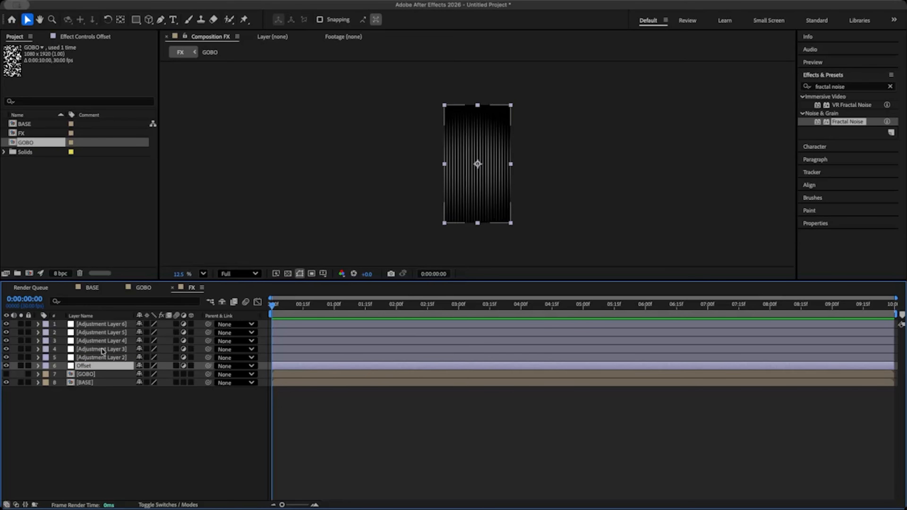
Step: Find the Offset effect and apply it to the Offset adjustment layer
left_click(852, 86)
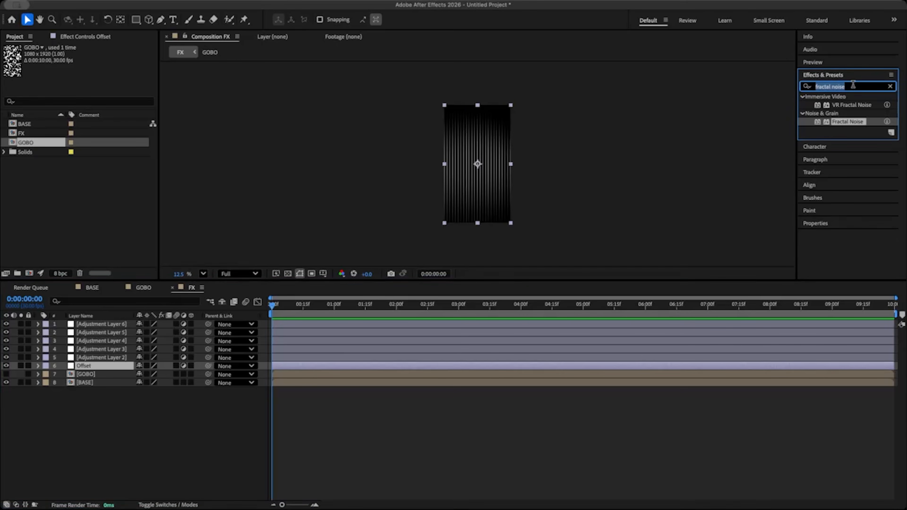
type("offse")
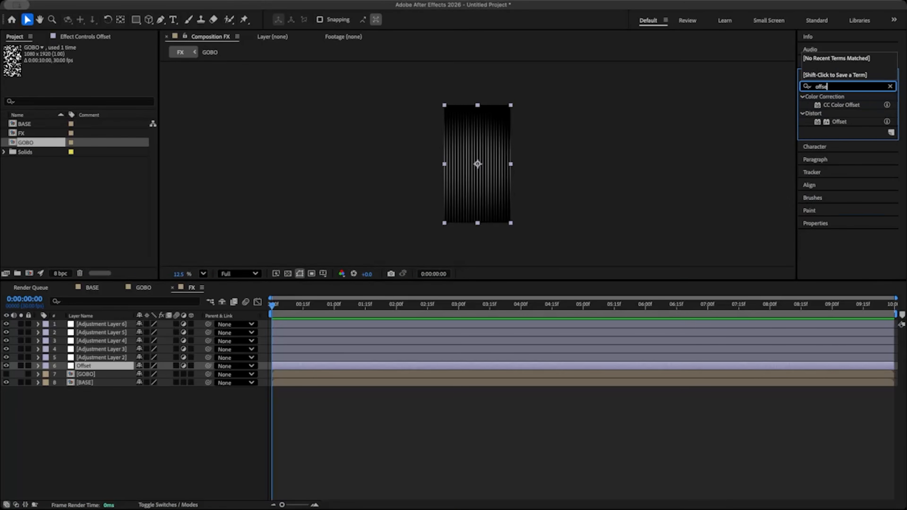
left_click(153, 305)
left_click_drag(152, 304, 107, 368)
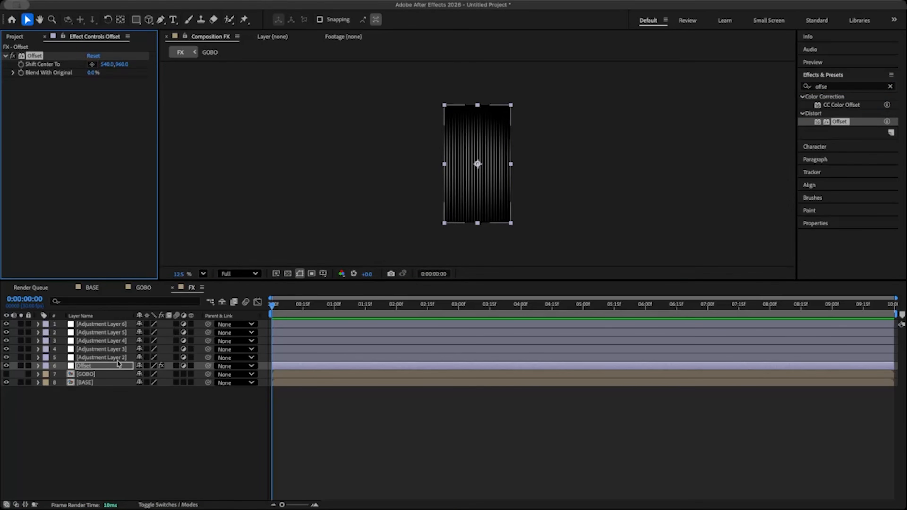
Step: Keyframe the Offset effect's Shift Center To at the first frame with a Y value of 1920
left_click(272, 306)
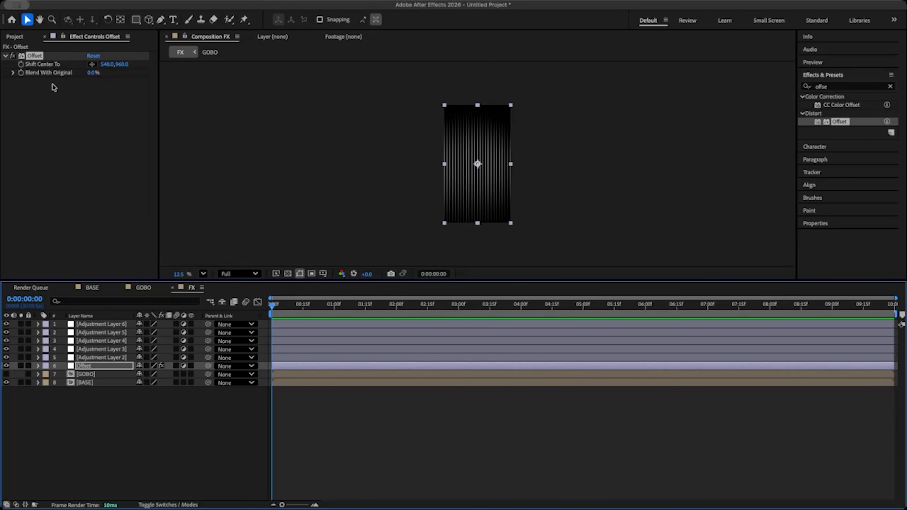
left_click(21, 65)
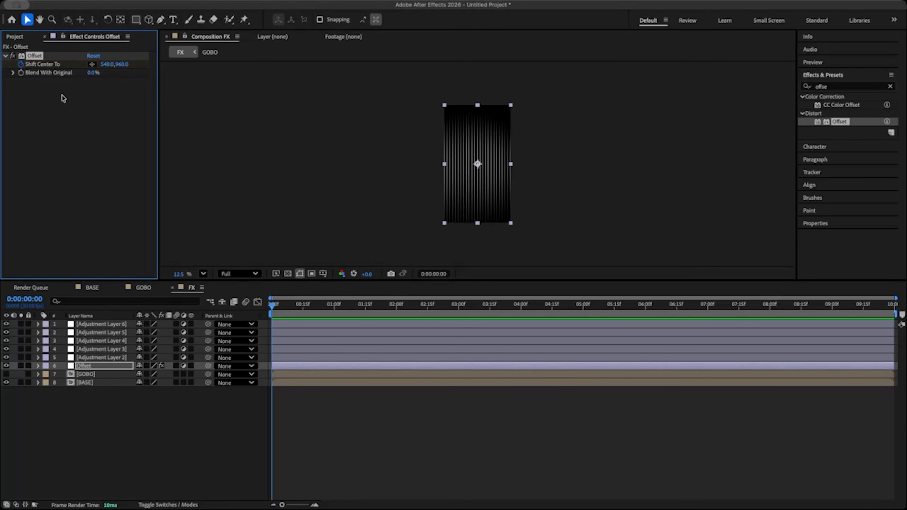
left_click(317, 370)
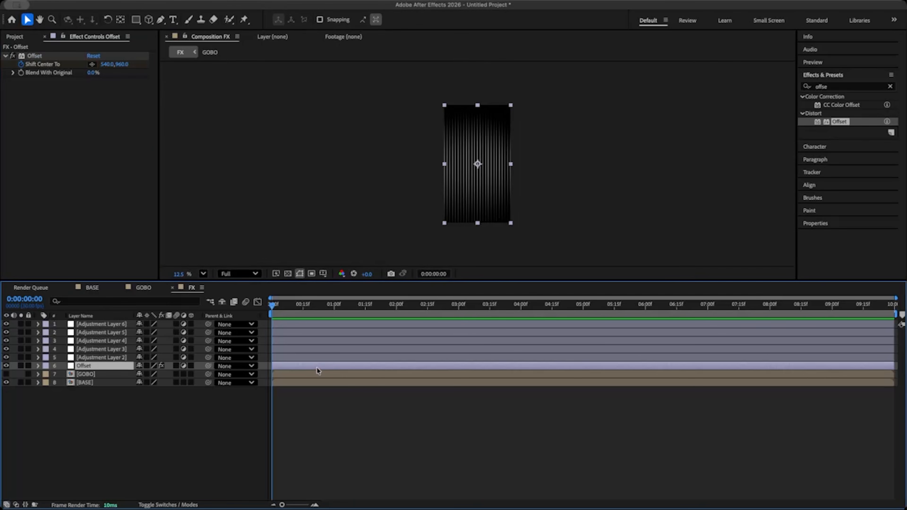
key("u")
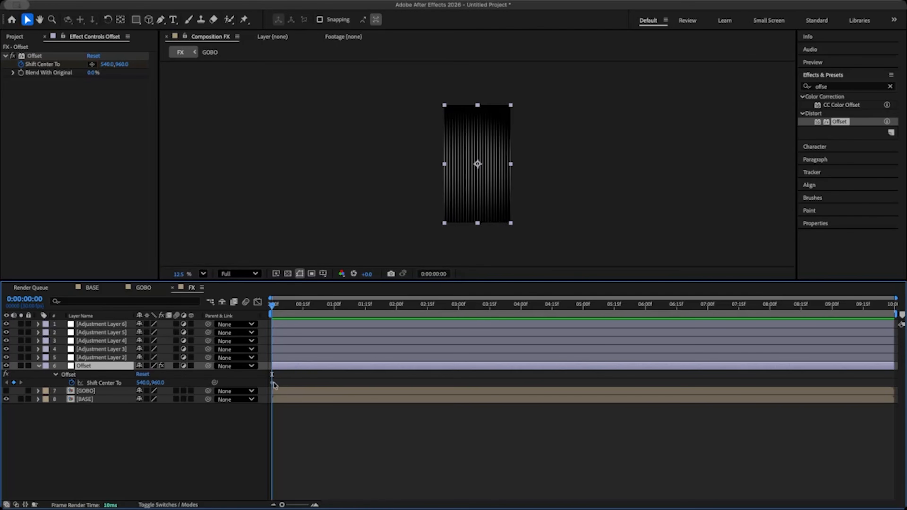
left_click(123, 67)
type("920")
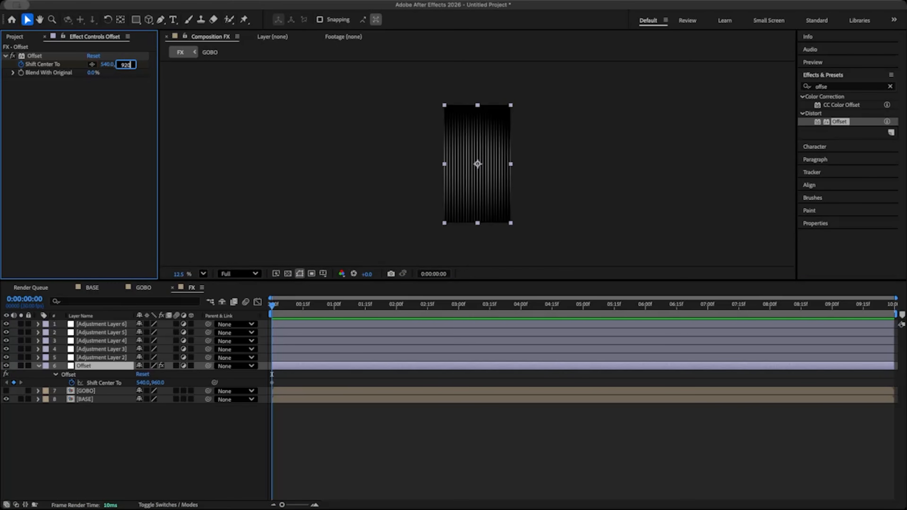
key("Return")
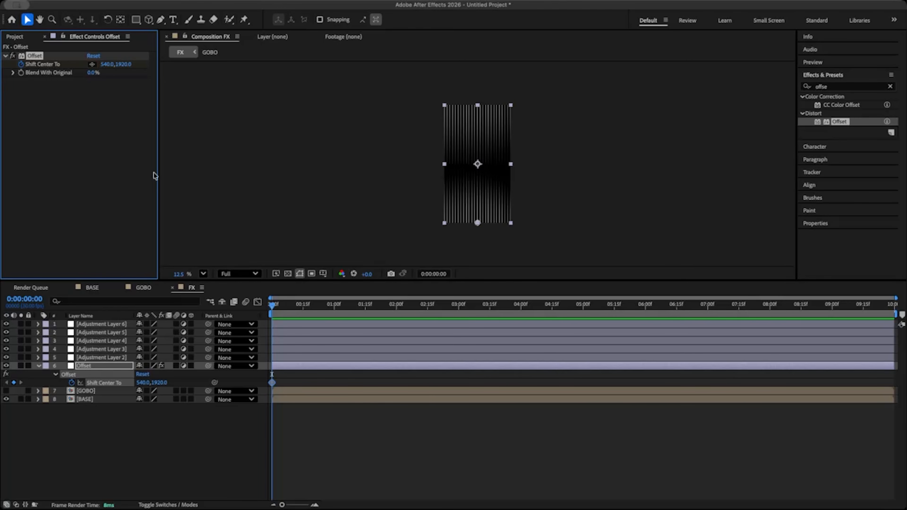
Step: Add a Shift Center To keyframe at the last frame with a Y value of 3840, and preview the animation
left_click_drag(383, 306, 893, 304)
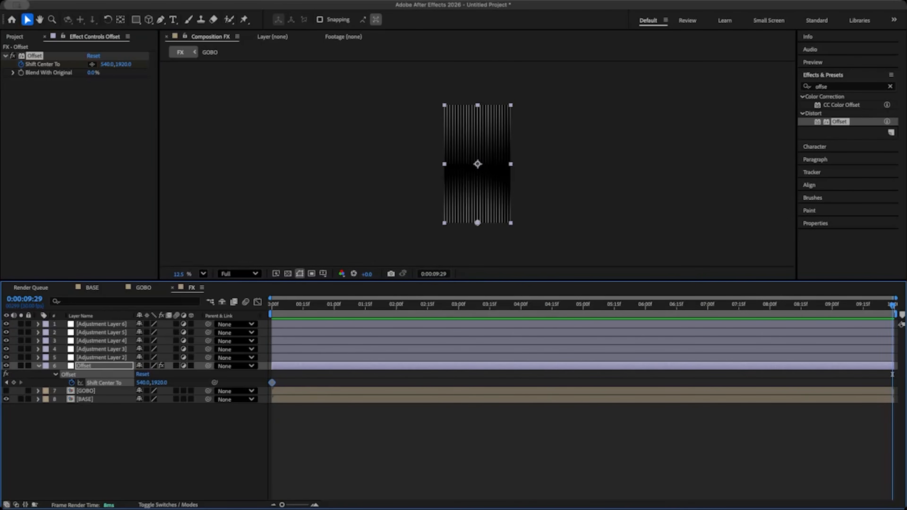
left_click(125, 64)
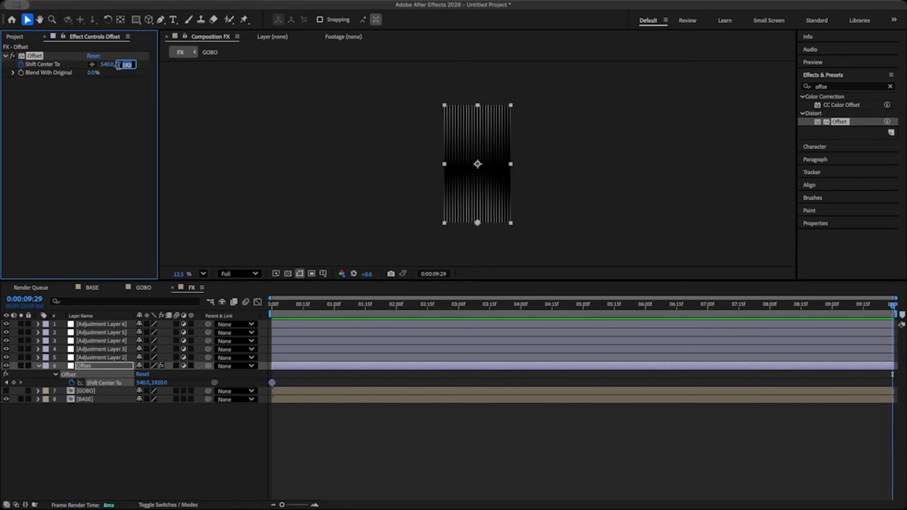
type("920*2")
key("Return")
left_click(199, 324)
key("space")
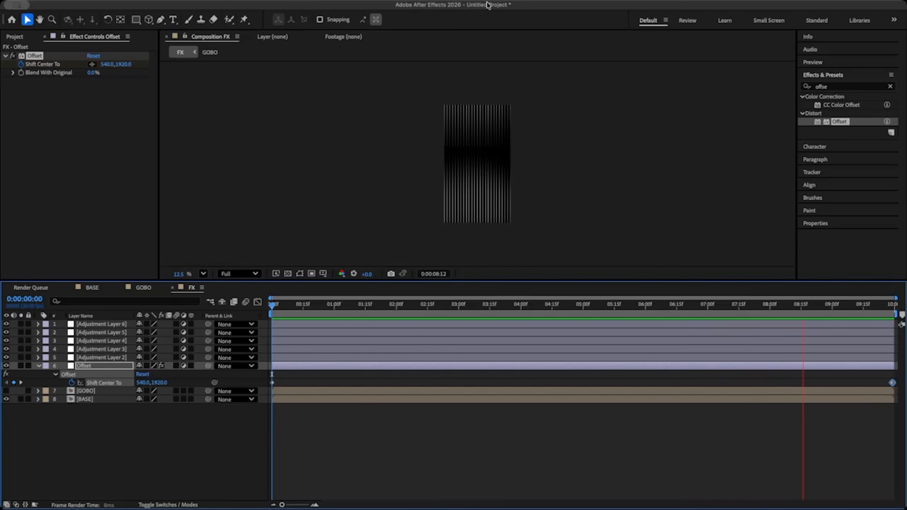
Step: Change the Y value of the last Shift Center To keyframe to -3840 to reverse the motion
left_click_drag(768, 308, 895, 308)
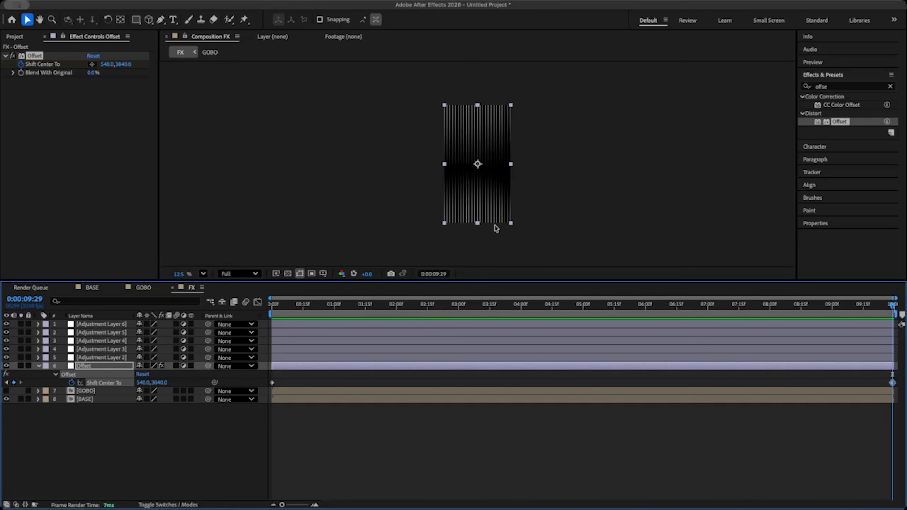
left_click(118, 65)
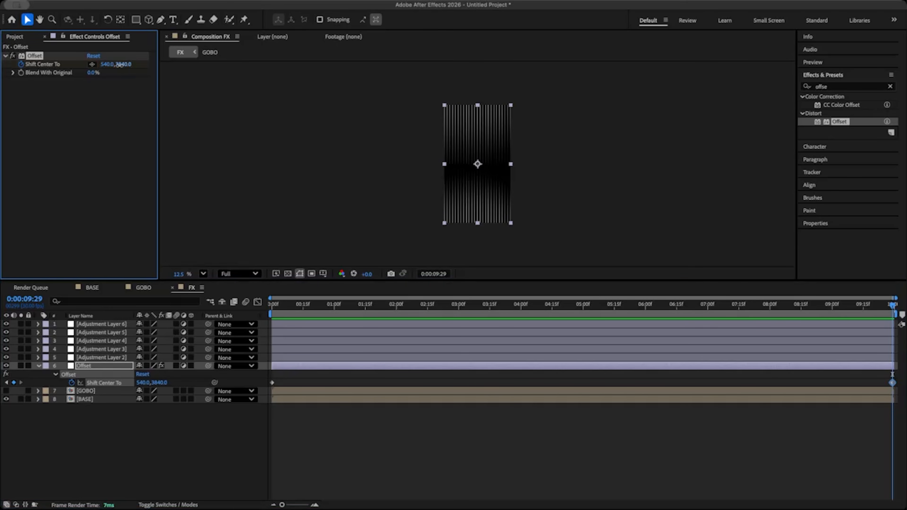
key("Left")
type("-")
key("Return")
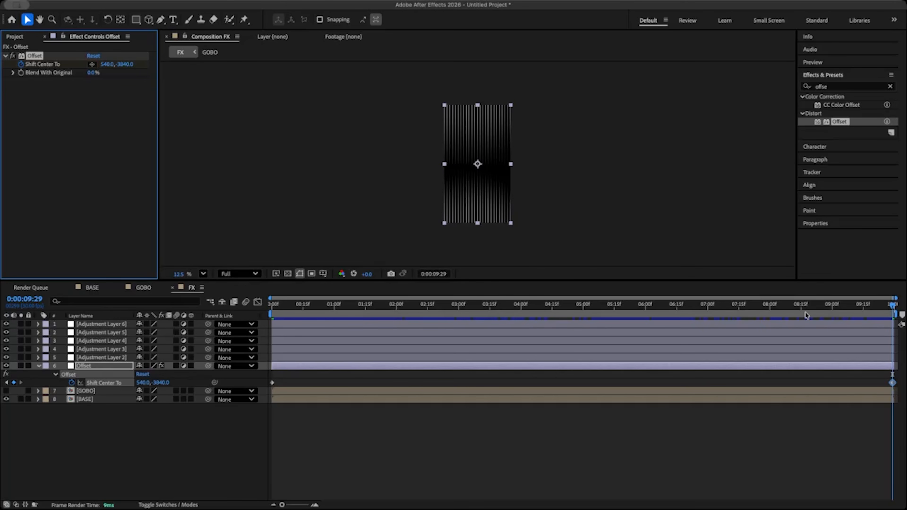
Step: Preview the offset animation and compare its first and last frames for a seamless loop
left_click_drag(881, 305, 126, 302)
key("space")
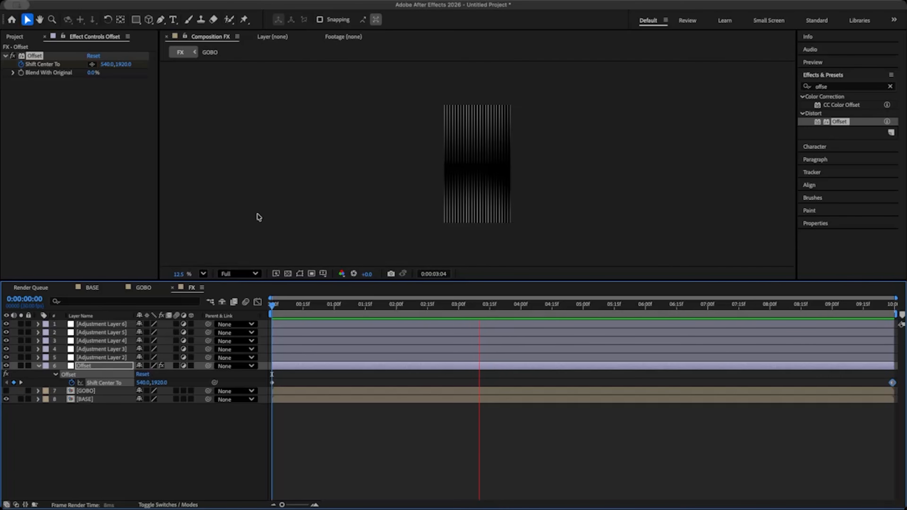
key("space")
key("space")
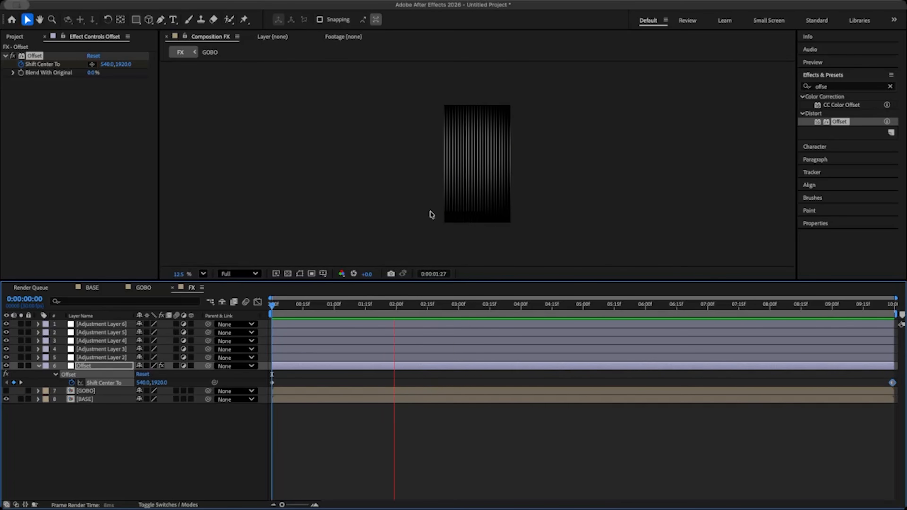
left_click(827, 306)
left_click(879, 314)
key("space")
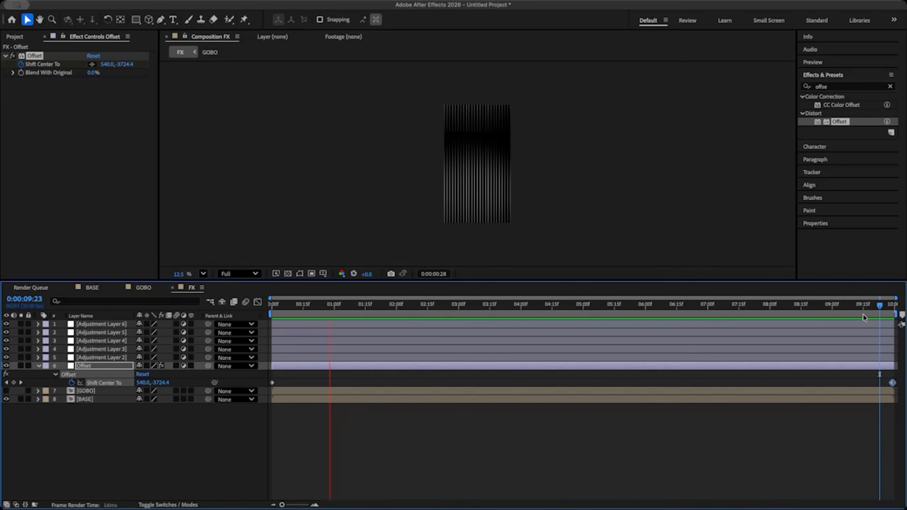
left_click_drag(416, 316, 251, 324)
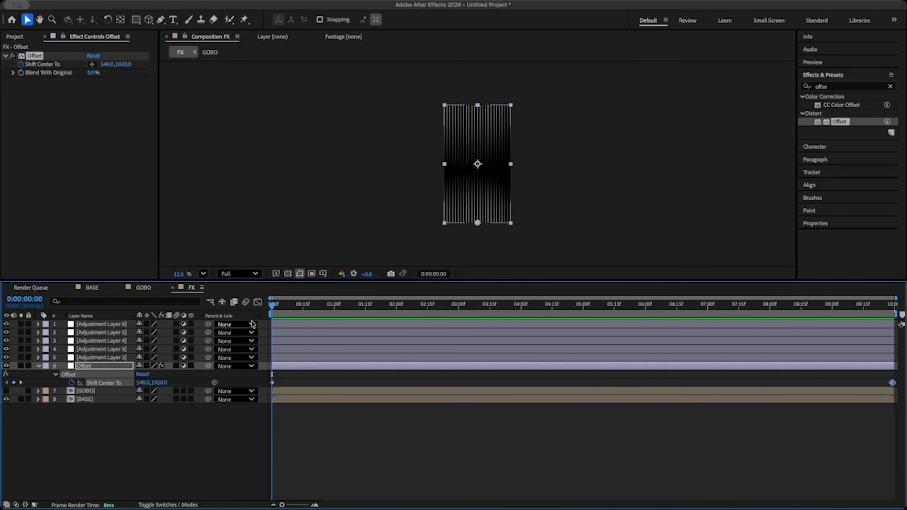
left_click(892, 305)
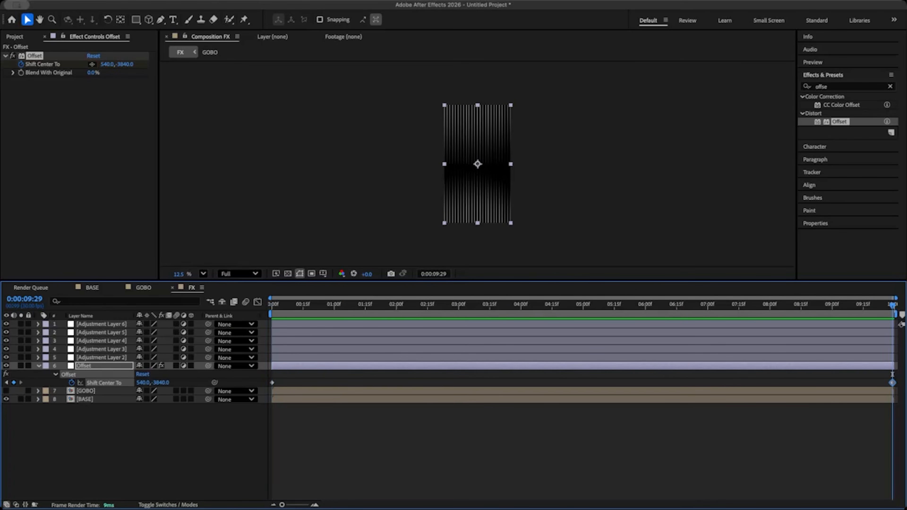
left_click_drag(310, 313, 231, 318)
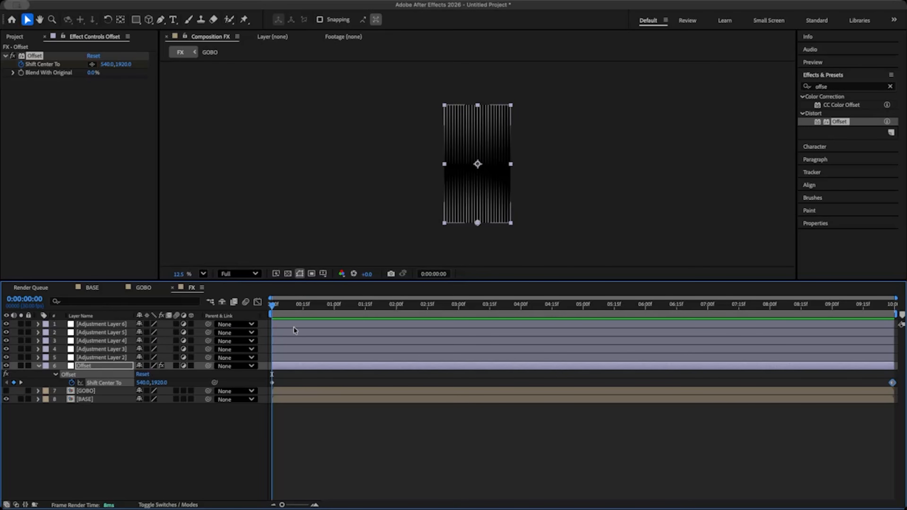
Step: Collapse the Offset layer's properties and rename Adjustment Layer 2 as Color
left_click(40, 364)
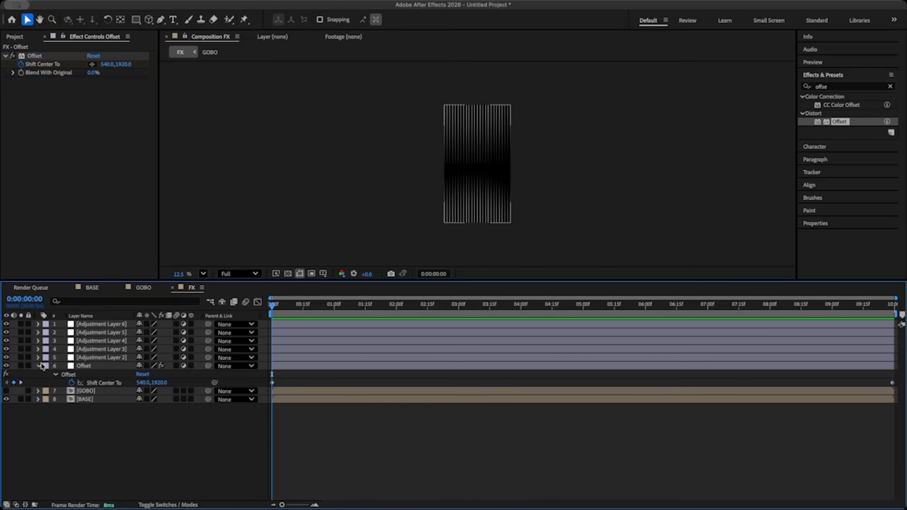
left_click(39, 366)
left_click(101, 357)
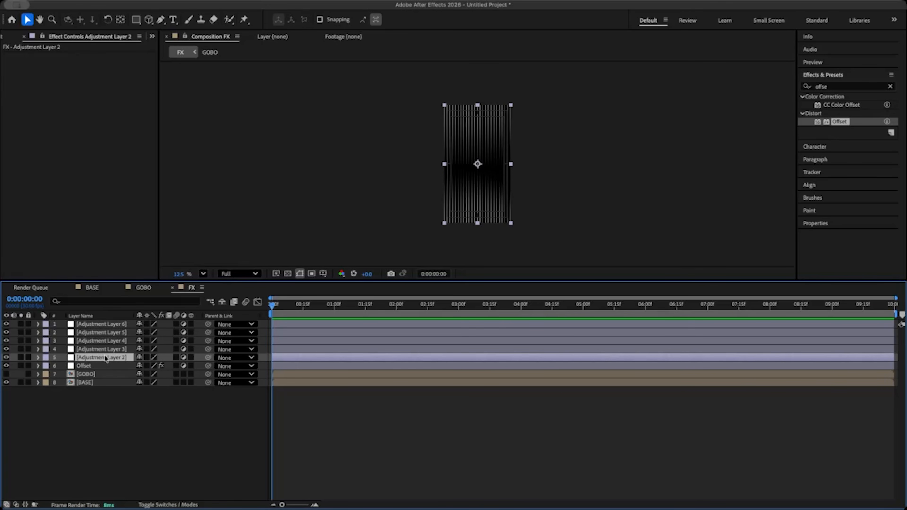
key("End")
key("Return")
type("Color")
key("Return")
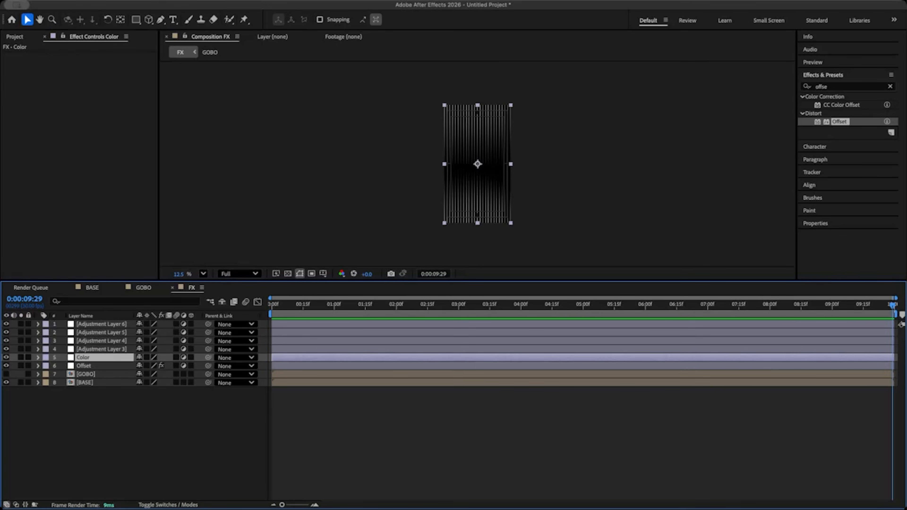
Step: Find the Colorama effect and apply it to the Color adjustment layer
left_click(836, 86)
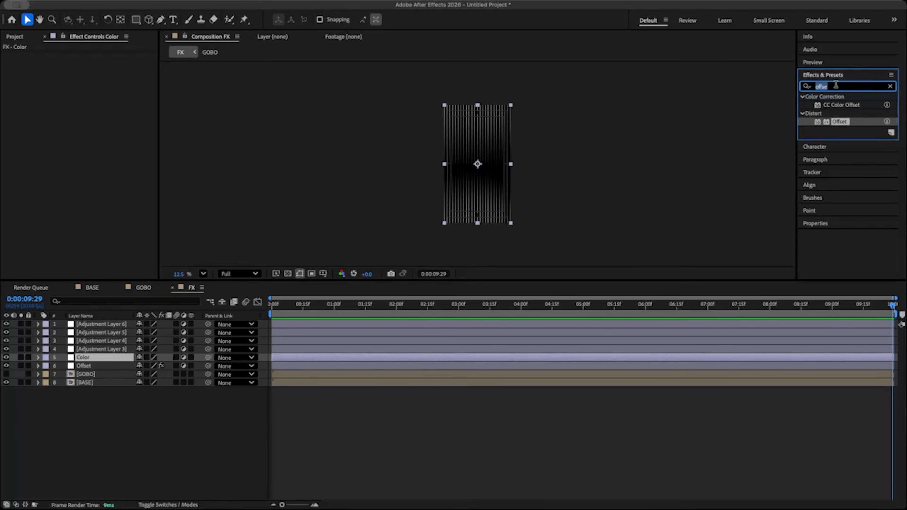
type("colorama")
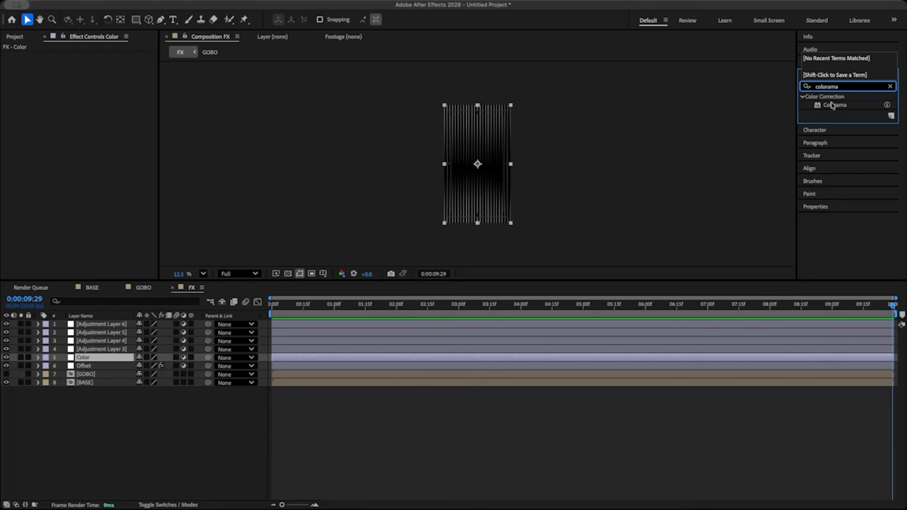
left_click_drag(832, 105, 303, 358)
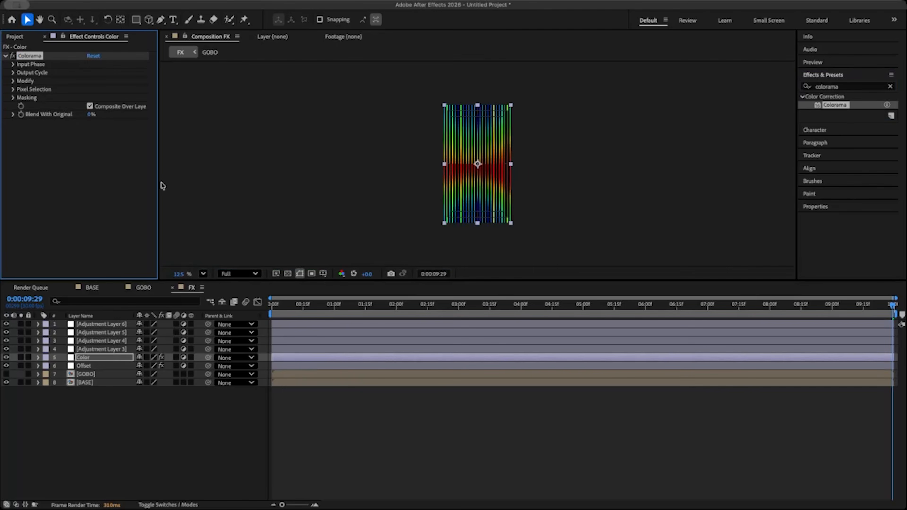
Step: In Colorama's Input Phase, set Add Phase to the BASE layer and Add Mode to Clamp
left_click(13, 64)
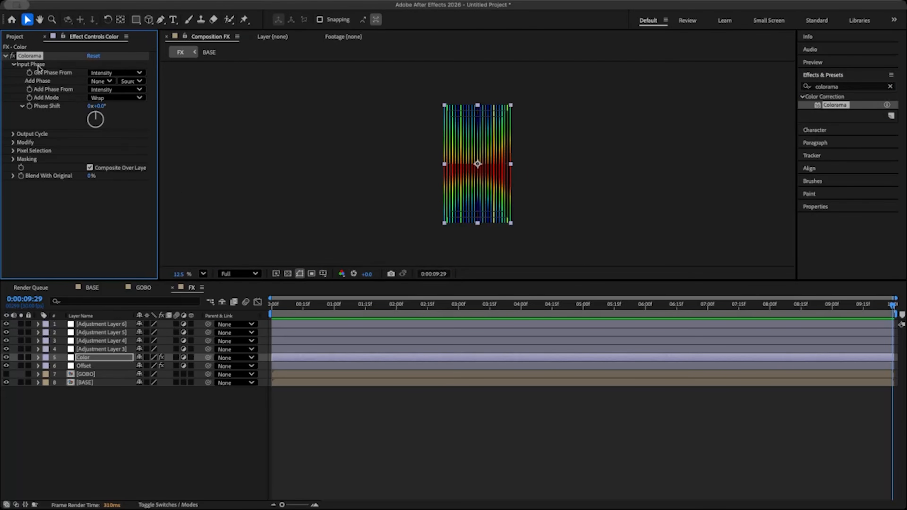
left_click(104, 82)
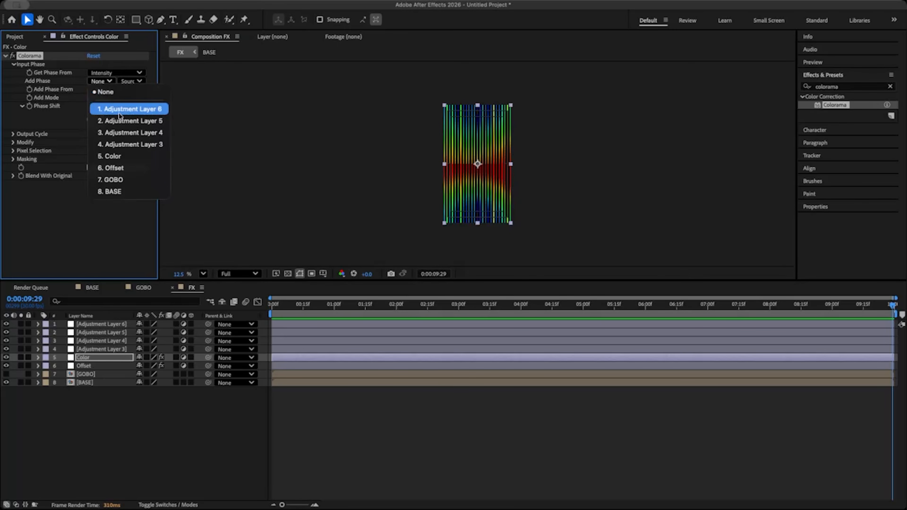
left_click(119, 192)
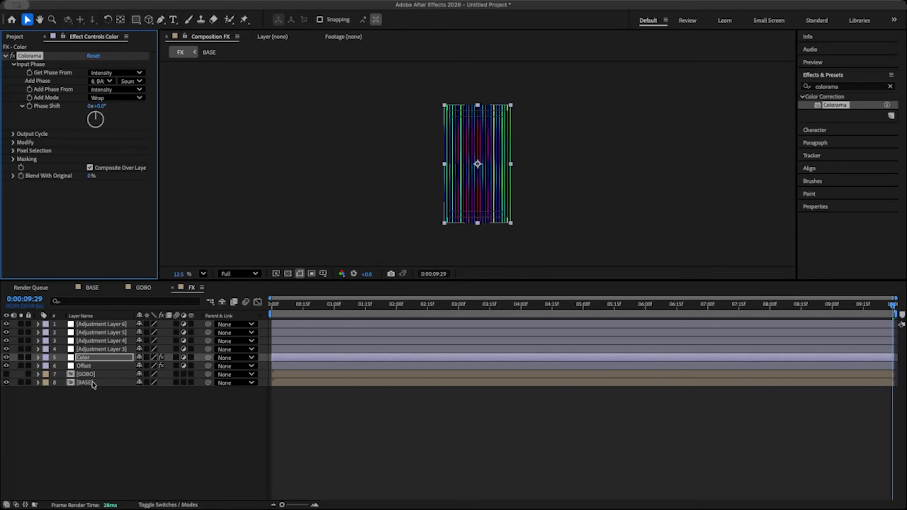
left_click(112, 98)
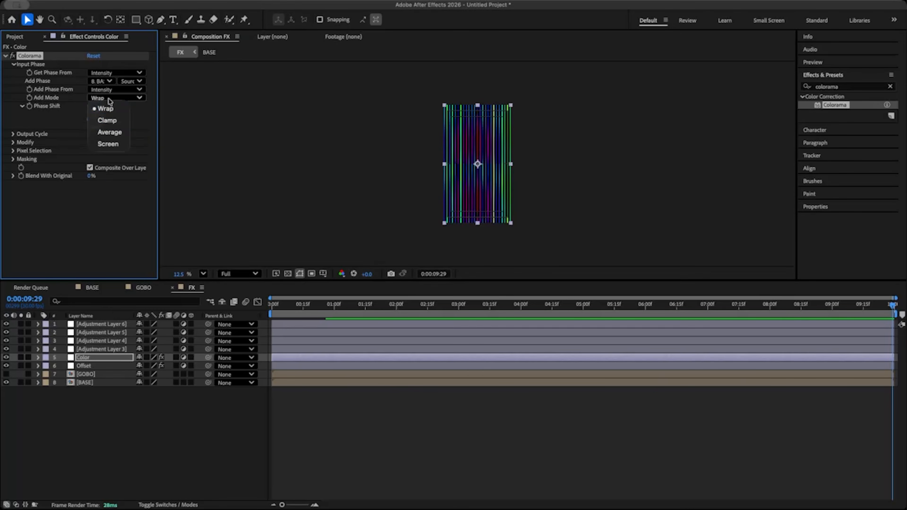
left_click(114, 121)
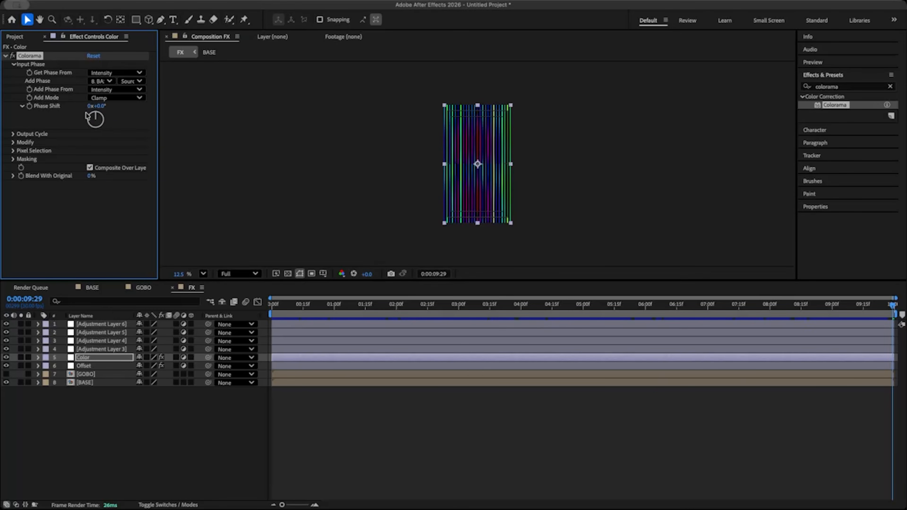
Step: Set Colorama's Phase Shift to 90° and undo the extra adjustment of its dial
left_click(103, 106)
type("90")
key("Return")
mouse_move(101, 120)
left_mouse_down()
mouse_move(95, 128)
mouse_move(100, 109)
mouse_move(102, 132)
mouse_move(81, 136)
mouse_move(114, 113)
left_mouse_up()
key("super+z")
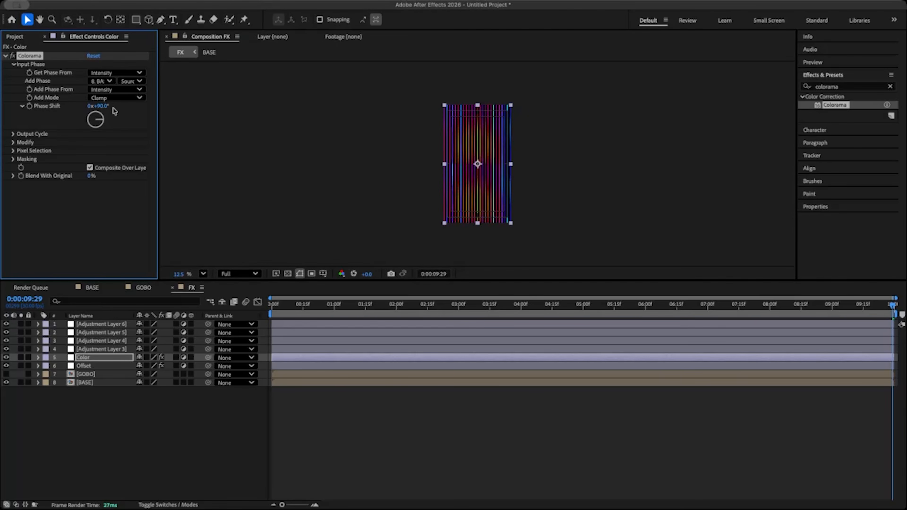
Step: Expand Colorama's Output Cycle and remove the yellow and magenta stops from the color wheel
left_click(13, 65)
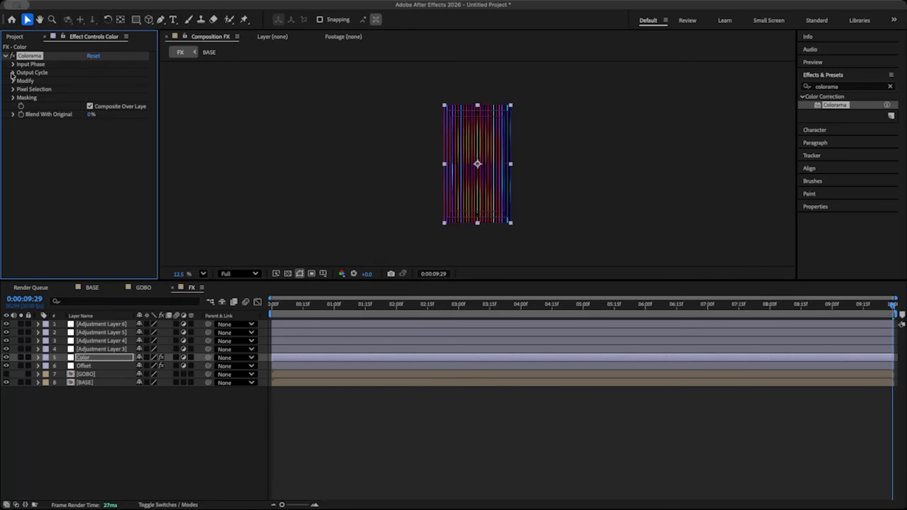
left_click(13, 72)
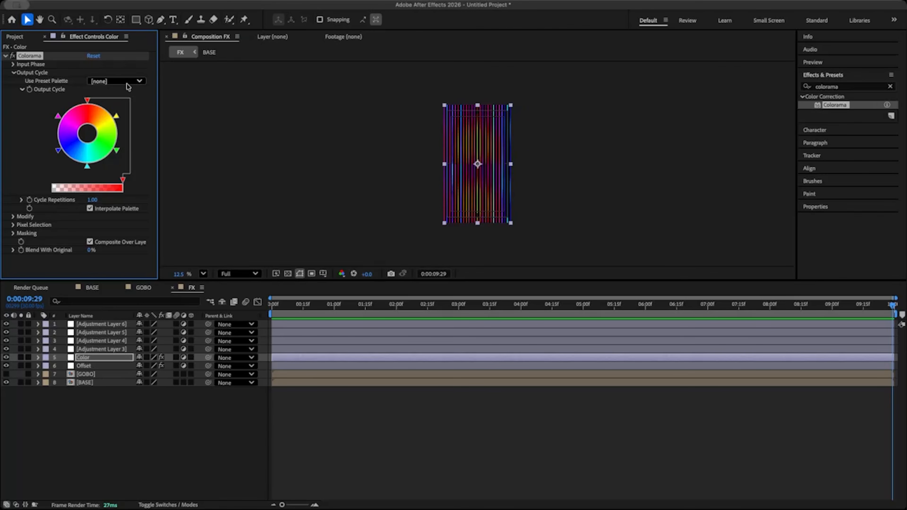
left_click(116, 117)
left_click_drag(115, 116, 140, 104)
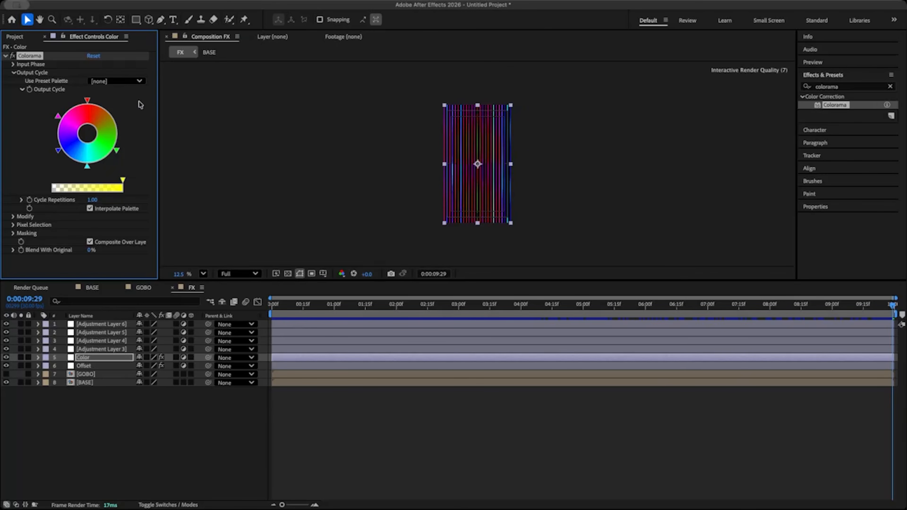
left_click(58, 117)
left_click_drag(58, 118, 12, 104)
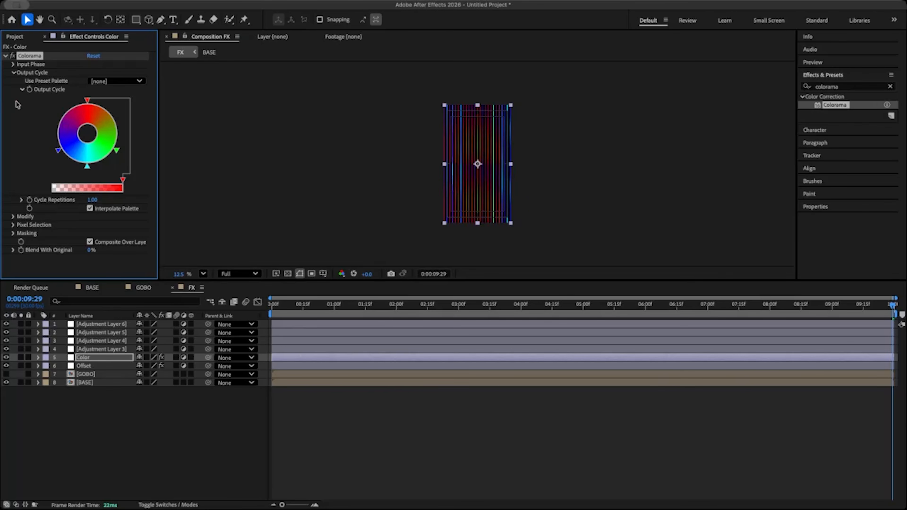
Step: Move the blue and green stops to opposite sides of the Output Cycle wheel, level with its center
left_click_drag(64, 153, 60, 134)
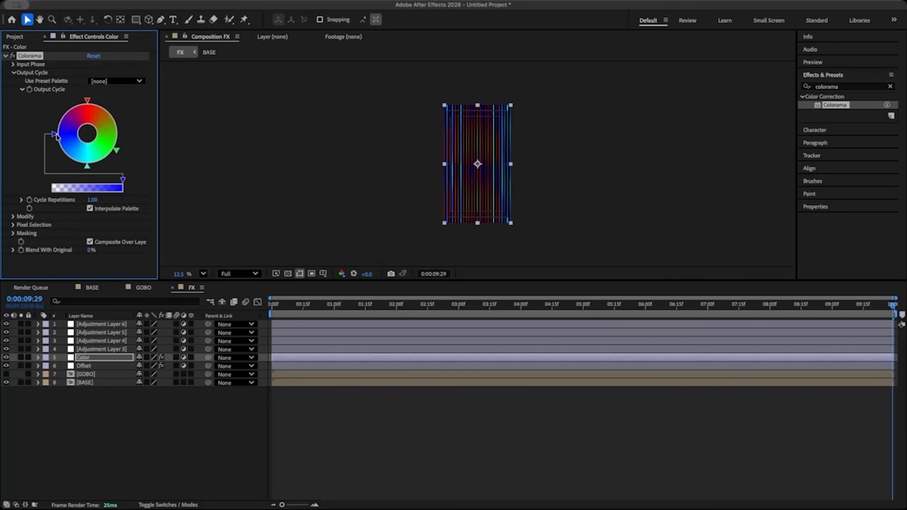
left_click_drag(53, 137, 54, 137)
left_click_drag(118, 150, 127, 136)
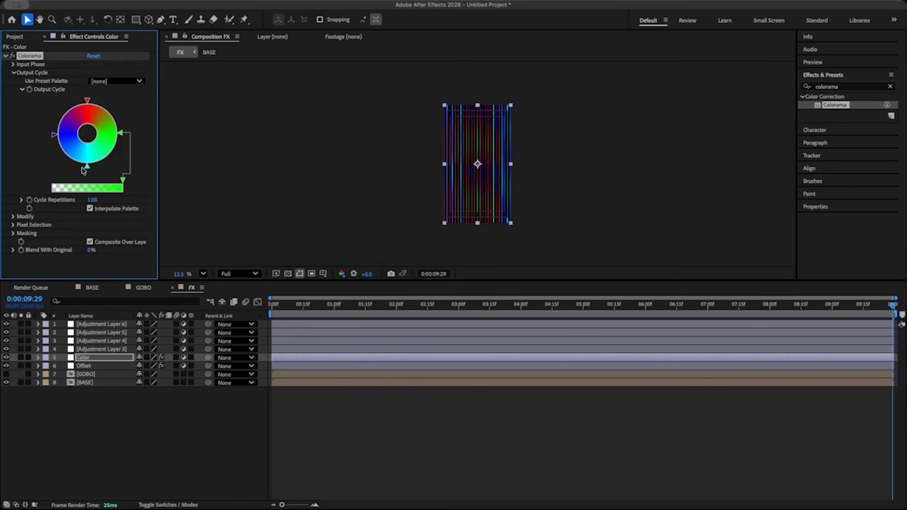
left_click(55, 135)
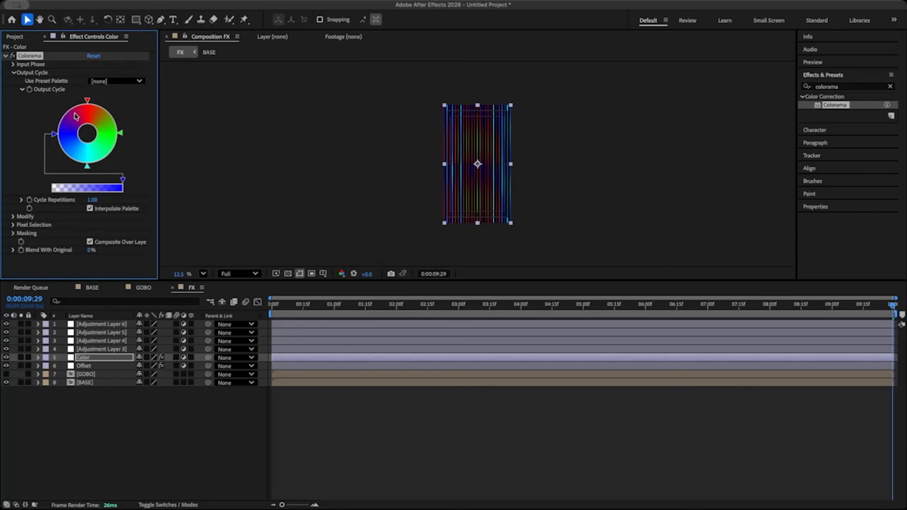
Step: Recolor the Output Cycle's red stop to black (000000), cyan stop to blue and blue stop to red (FF0000), then collapse Output Cycle
left_click(86, 102)
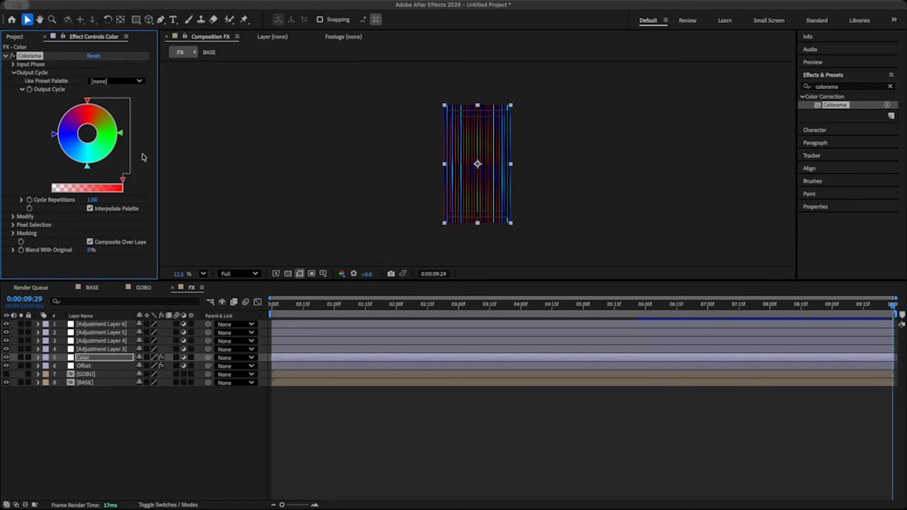
double_click(88, 101)
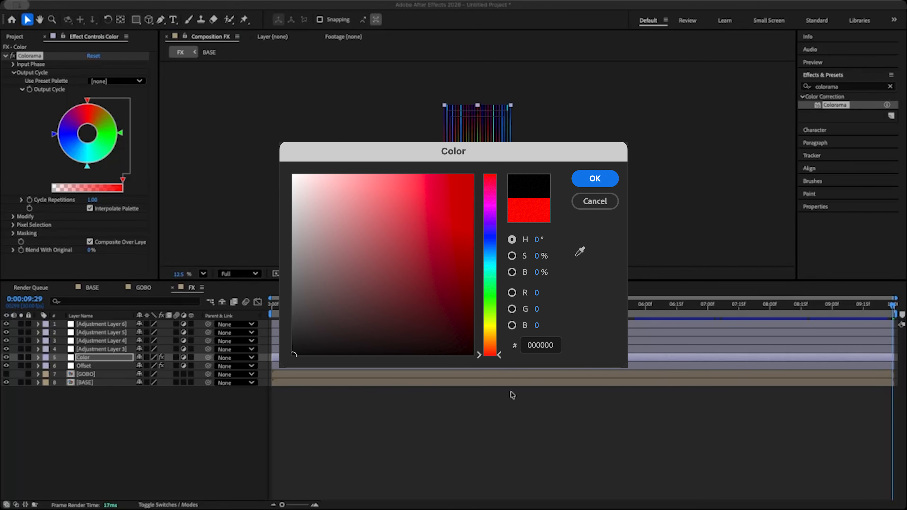
key("Return")
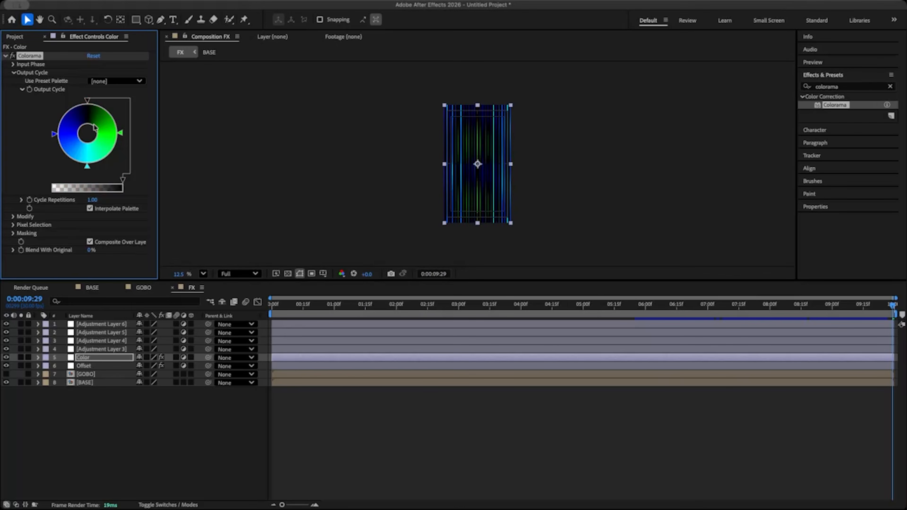
double_click(88, 166)
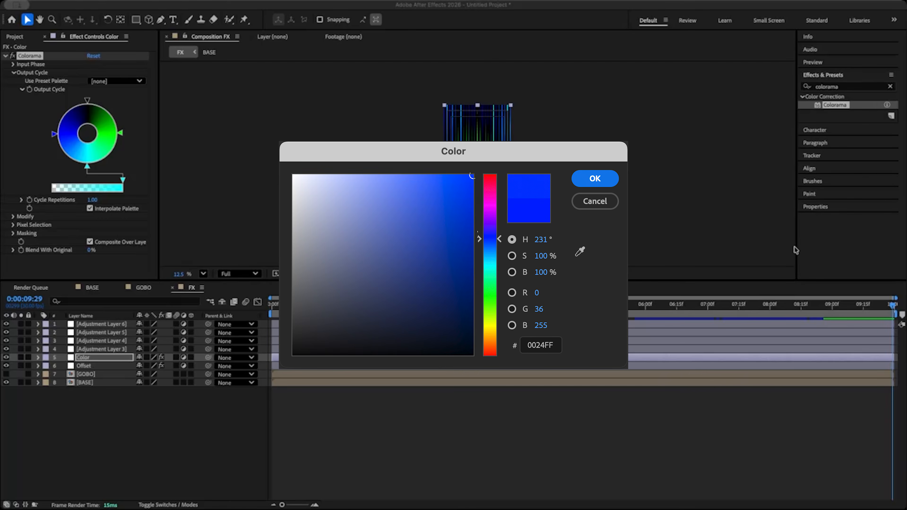
key("Return")
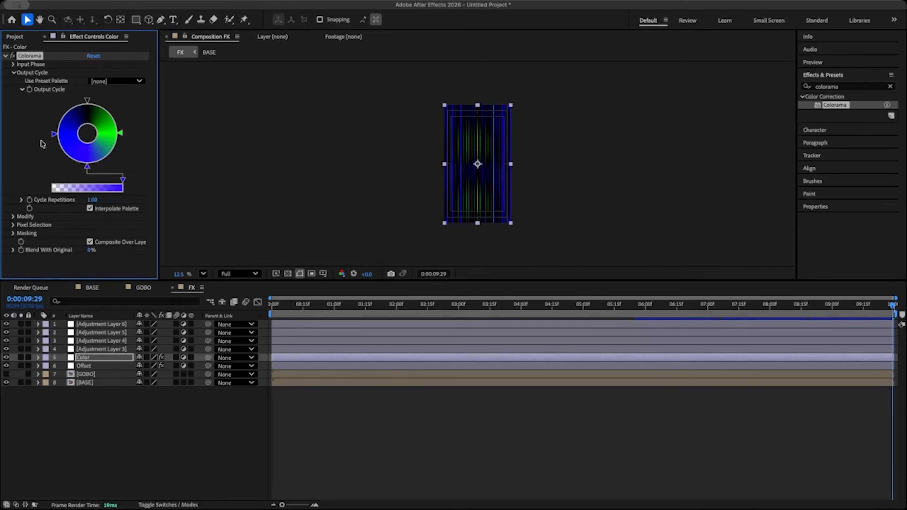
double_click(55, 135)
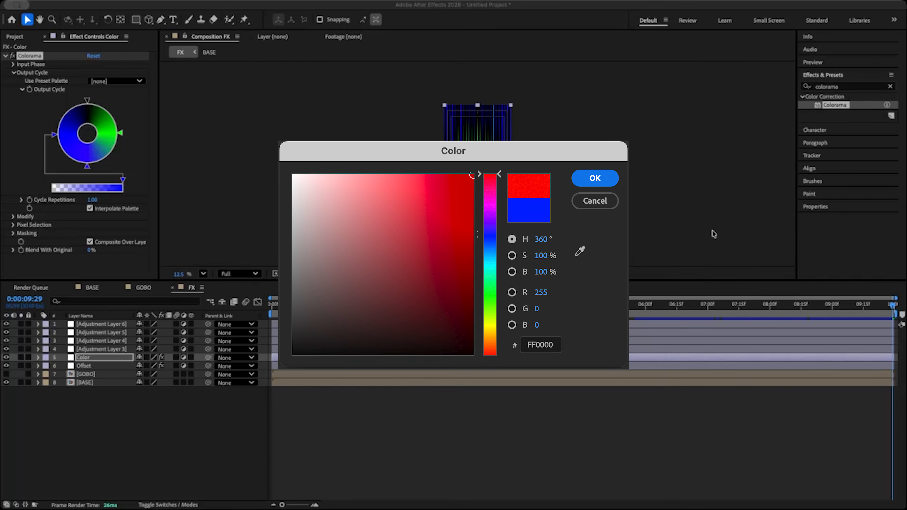
key("Return")
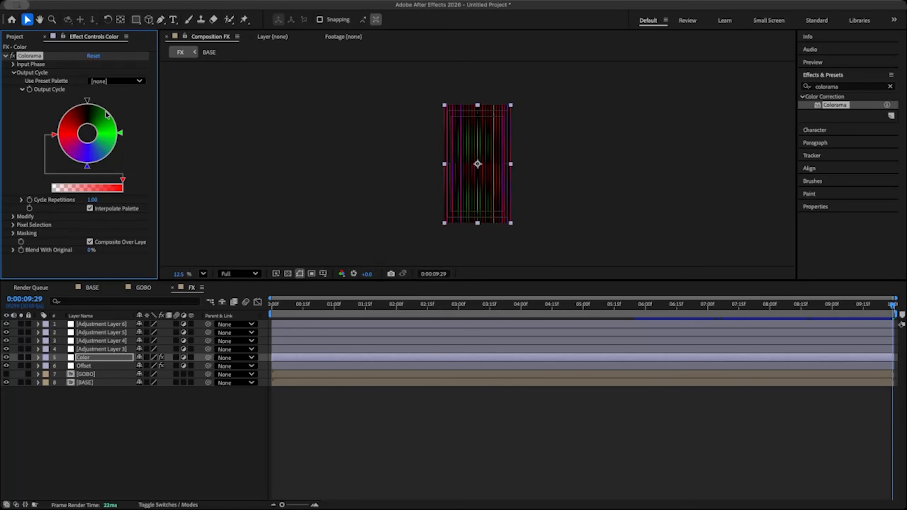
left_click(39, 73)
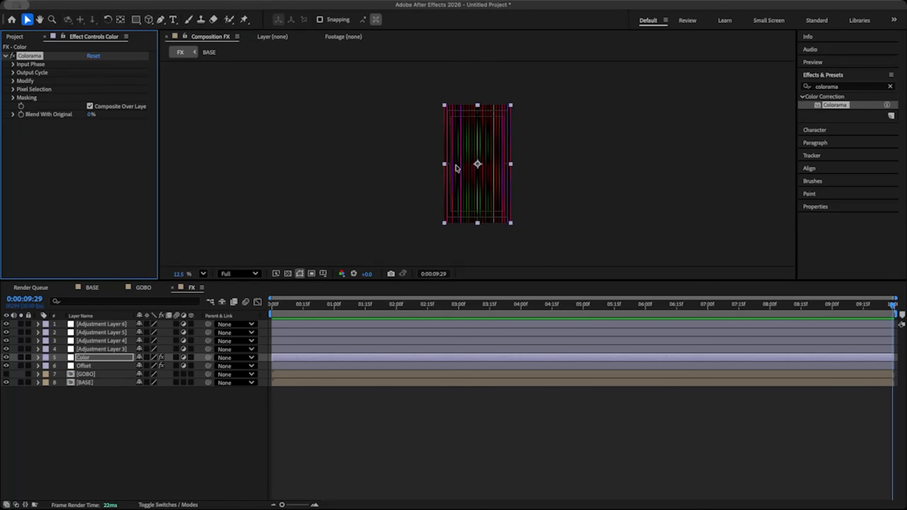
Step: Return to the first frame and rename Adjustment Layer 3 as Blur
key("Home")
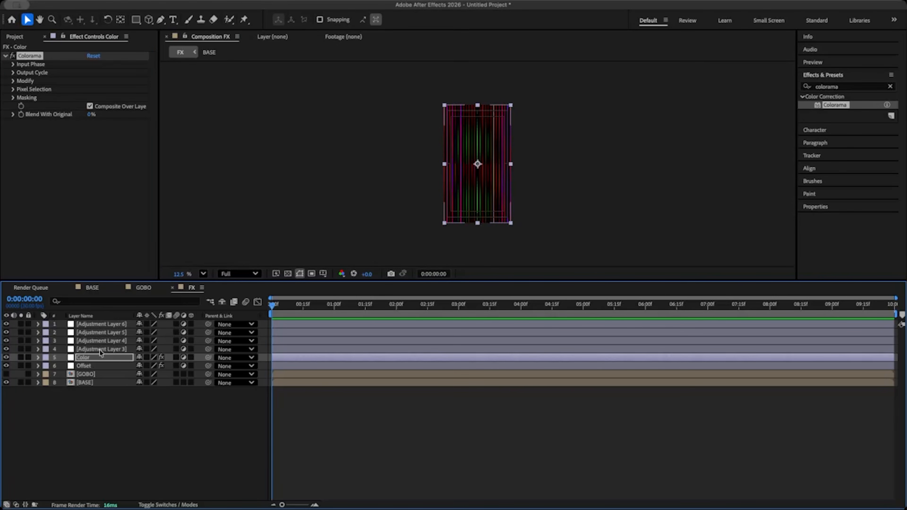
left_click(100, 349)
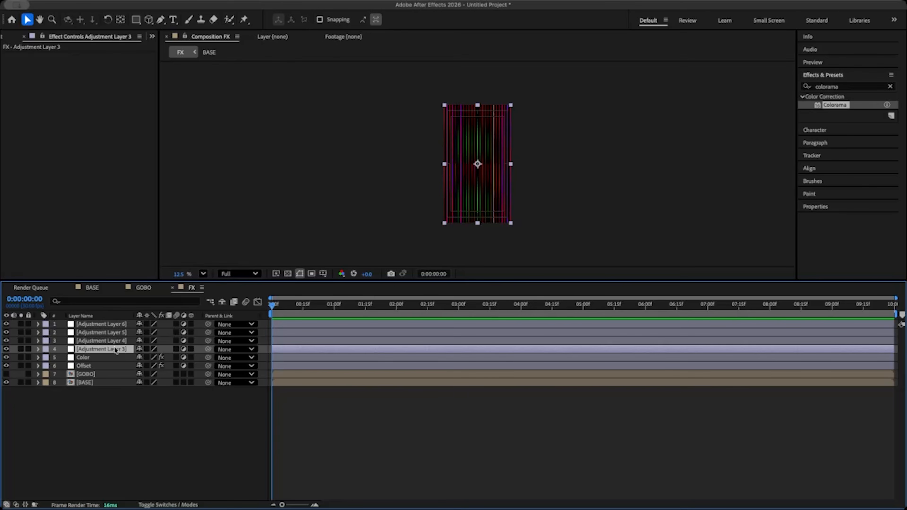
key("Return")
type("Blur")
key("Return")
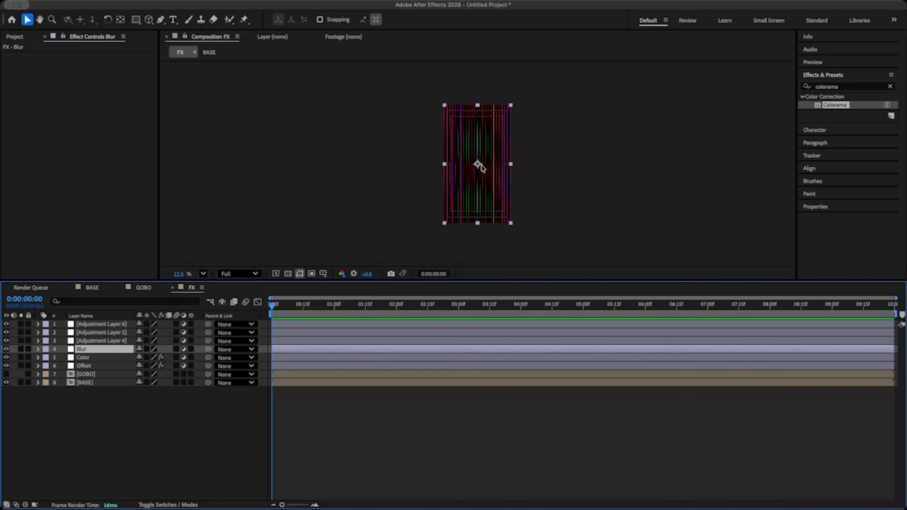
Step: Find the Directional Blur effect and apply it to the Blur adjustment layer
scroll(481, 167, "up", 1)
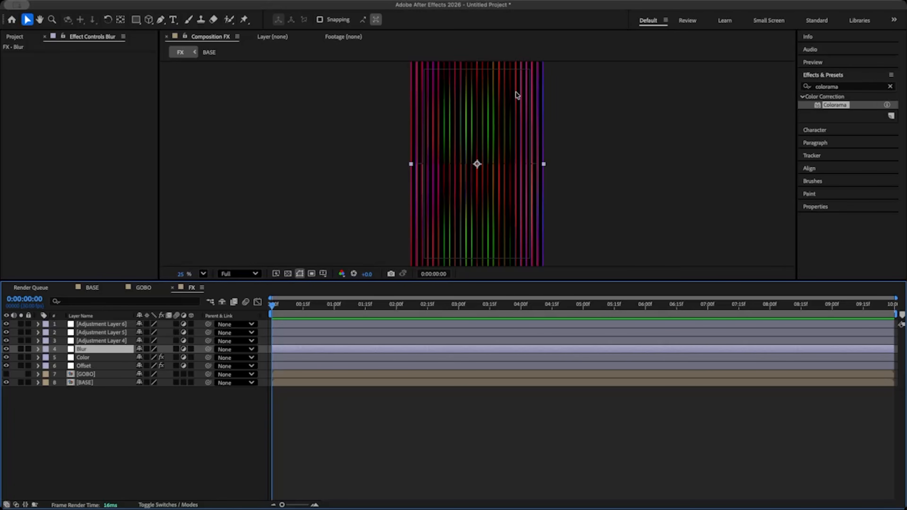
key("comma")
left_click(850, 87)
left_click(851, 85)
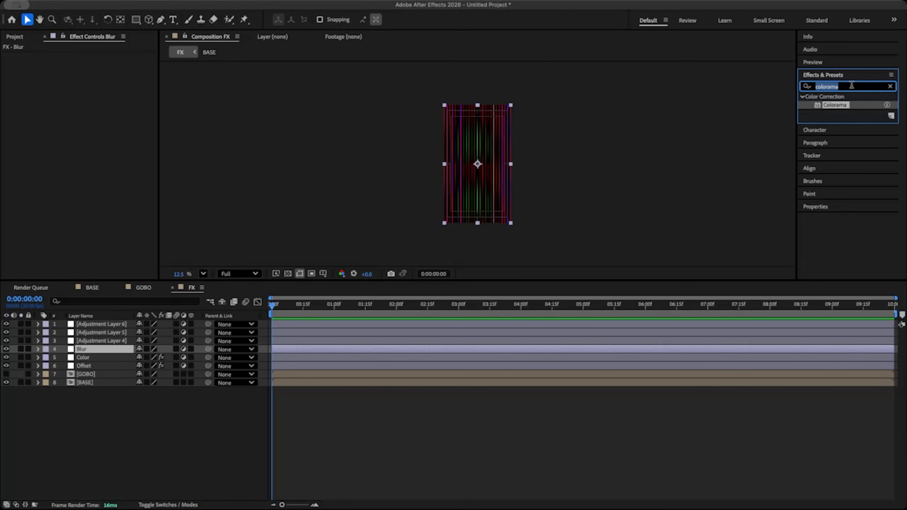
type("direction")
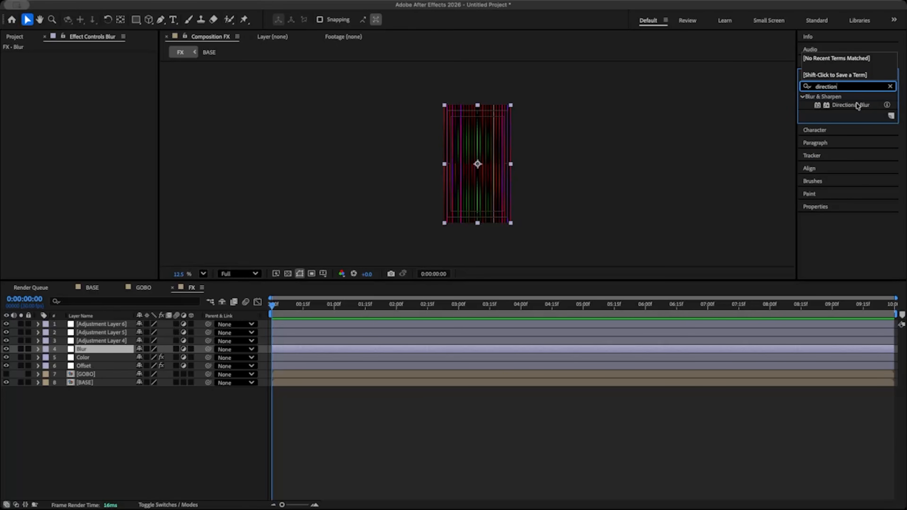
left_click(858, 106)
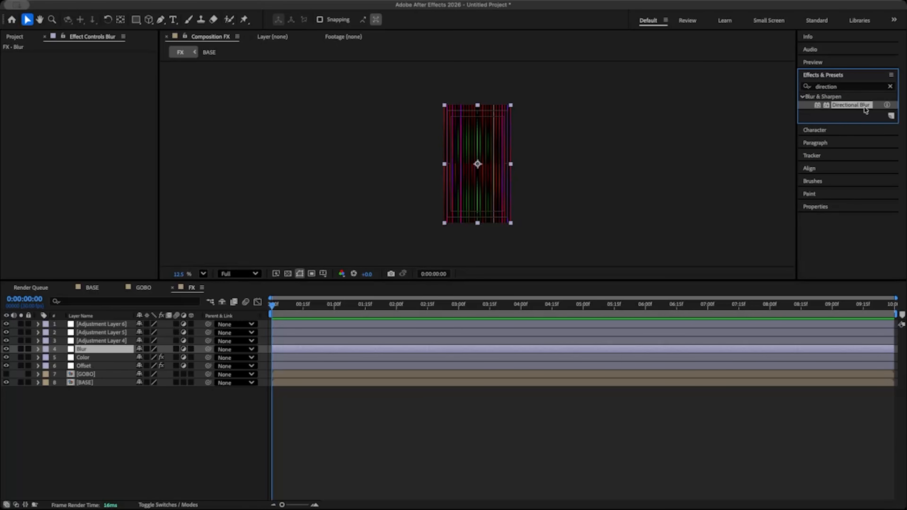
left_click_drag(864, 107, 86, 351)
Step: Try a Directional Blur direction of 97° and set Direction back to 0°
left_click(103, 64)
type("0")
key("Return")
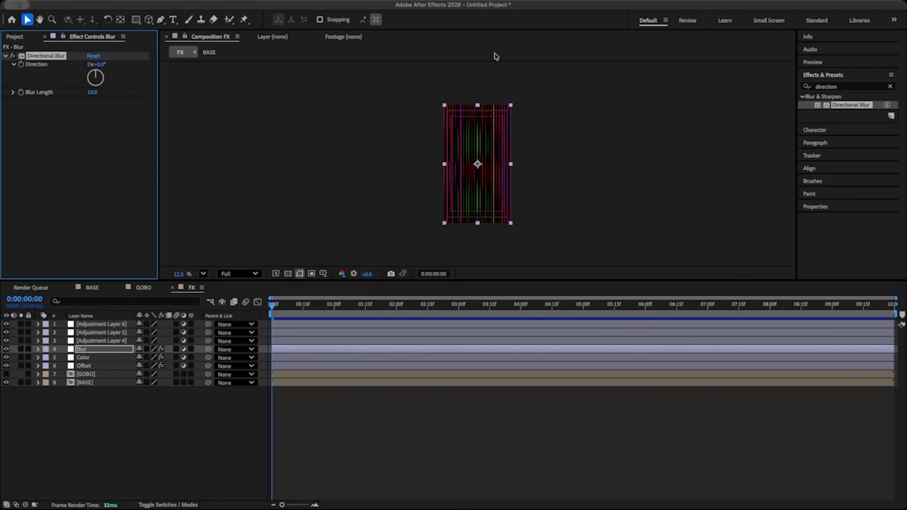
left_click_drag(87, 80, 112, 82)
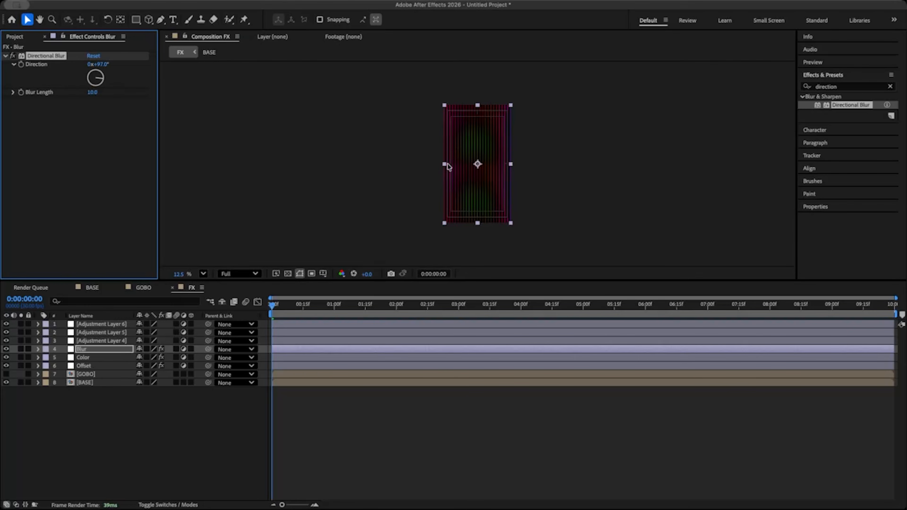
left_click(101, 64)
type("0")
key("Return")
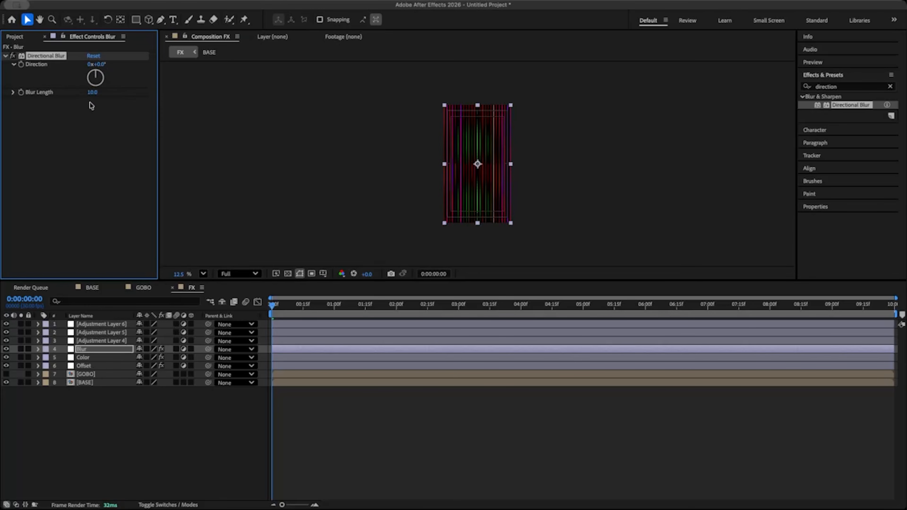
Step: Set the Directional Blur's Blur Length to 250
left_click(90, 93)
type("250")
key("Return")
Step: Compare the lines with Directional Blur off and on, and play back the FX composition
scroll(505, 186, "up", 4)
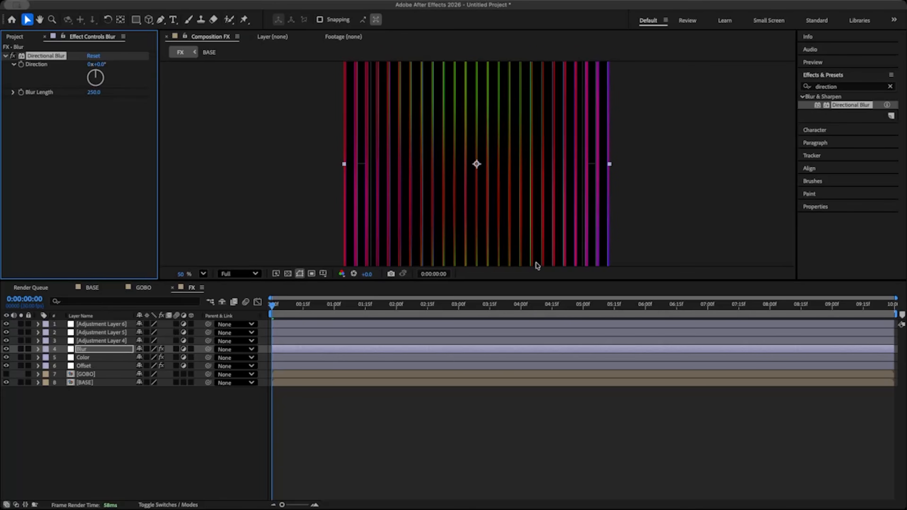
left_click(11, 55)
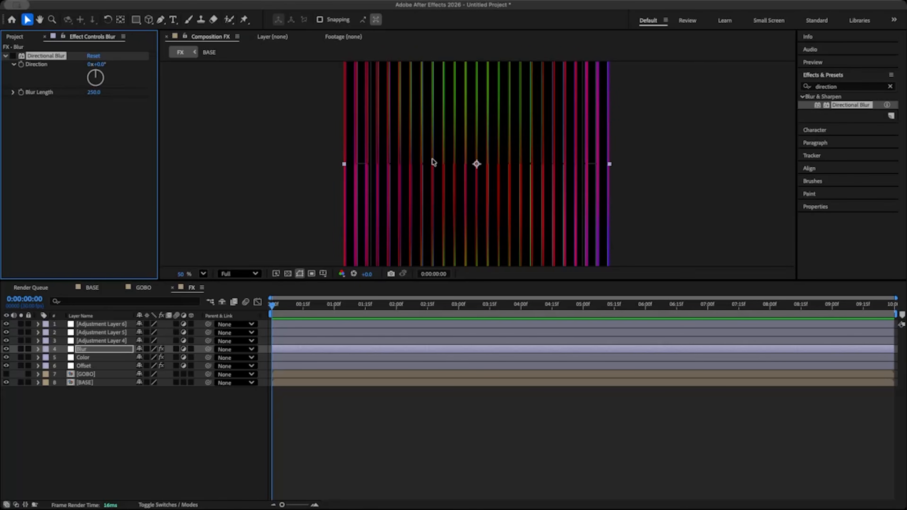
left_click(12, 55)
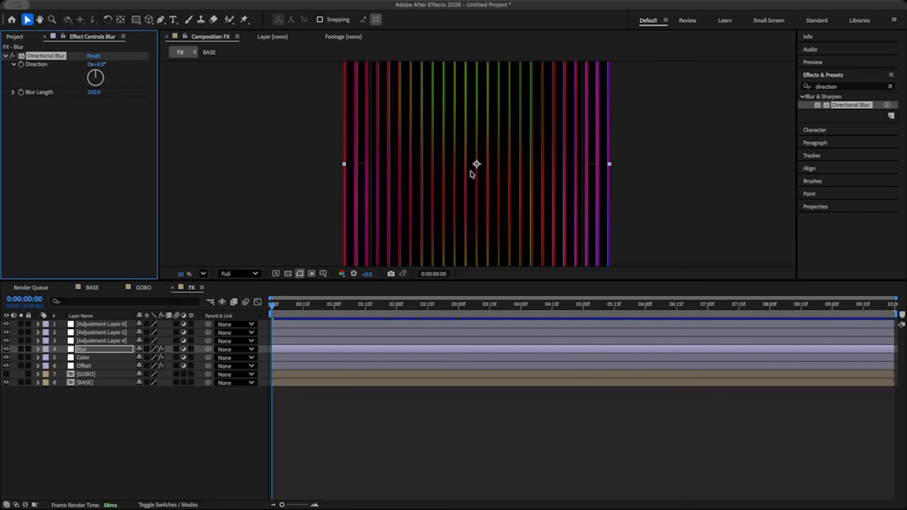
scroll(519, 173, "down", 4)
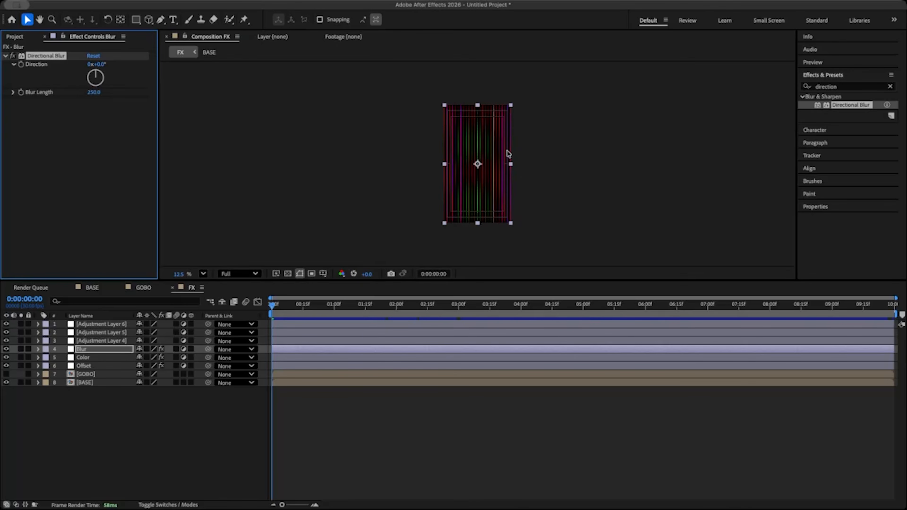
key("space")
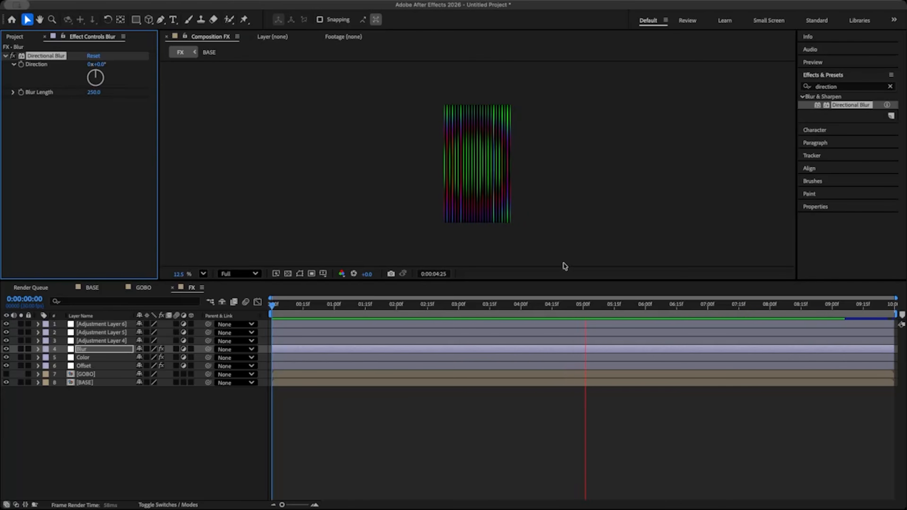
key("space")
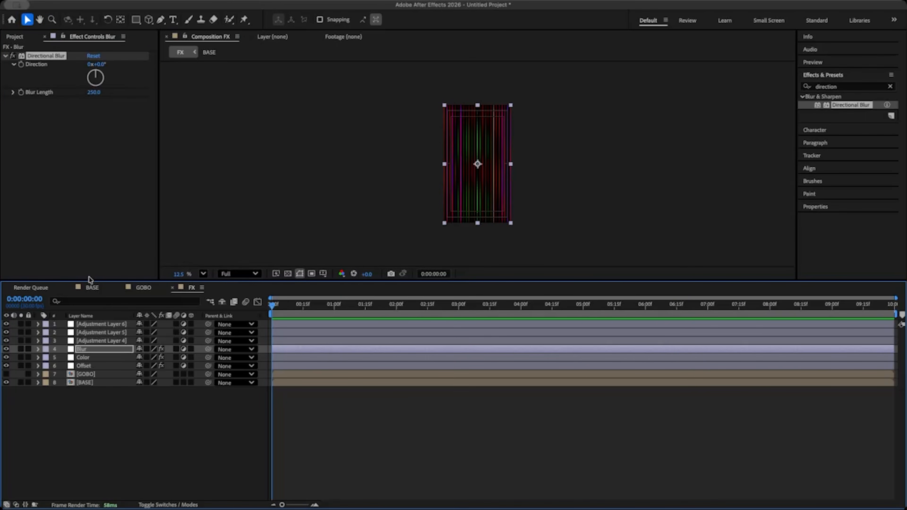
Step: Rename Adjustment Layer 4 as Warp
left_click(105, 340)
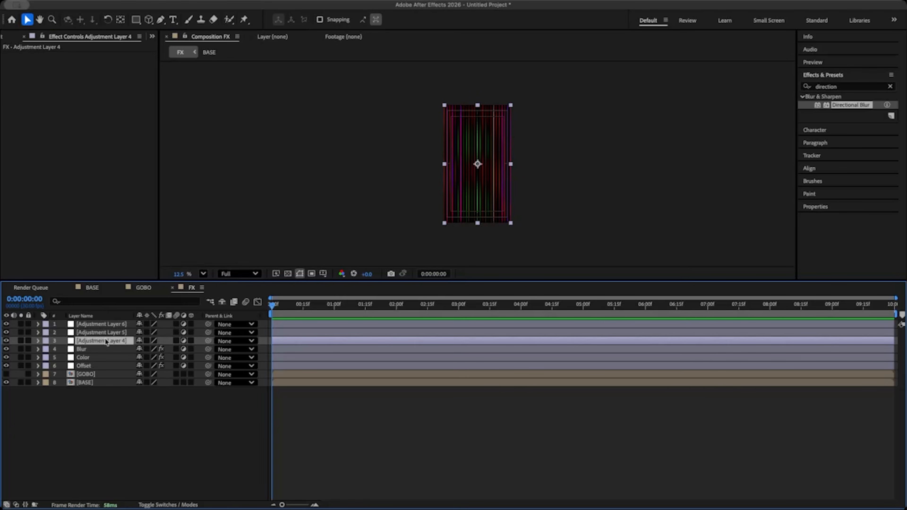
key("Return")
type("Warp")
key("Return")
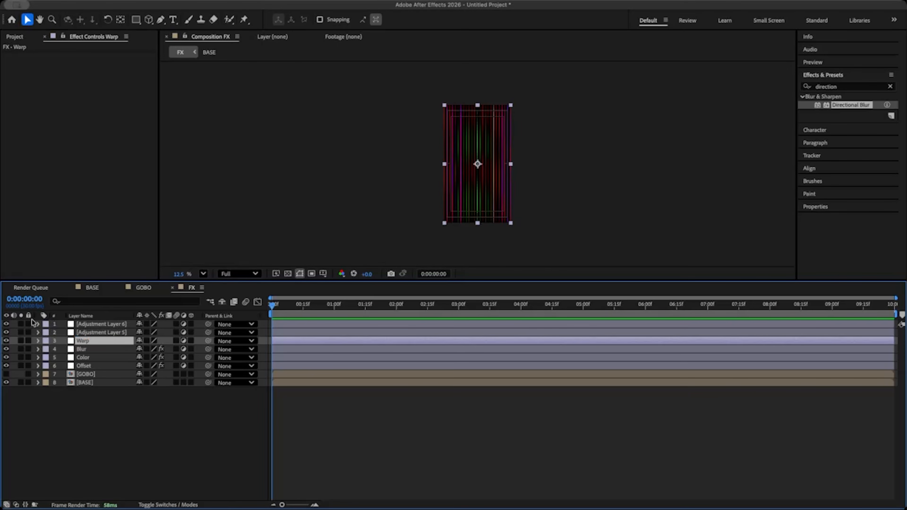
Step: Search the effects for "warp" and apply the Warp effect to the Warp adjustment layer
left_click(854, 86)
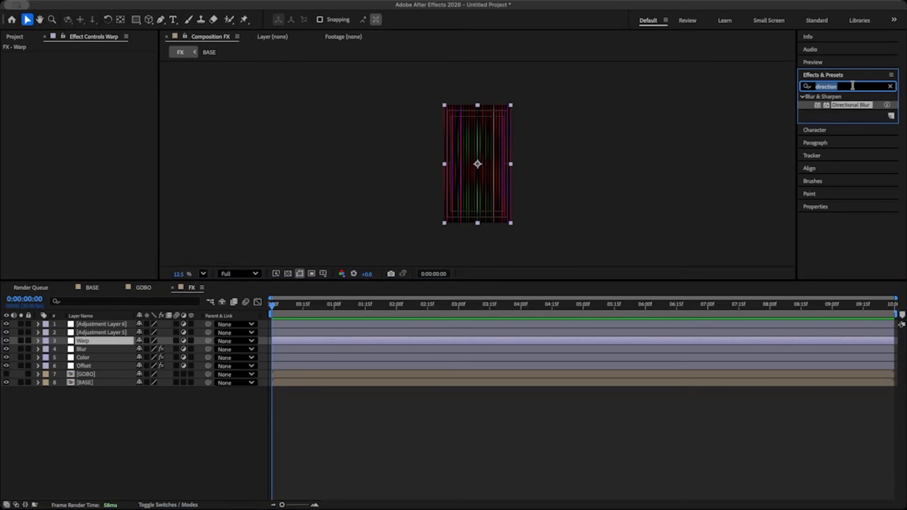
type("warp")
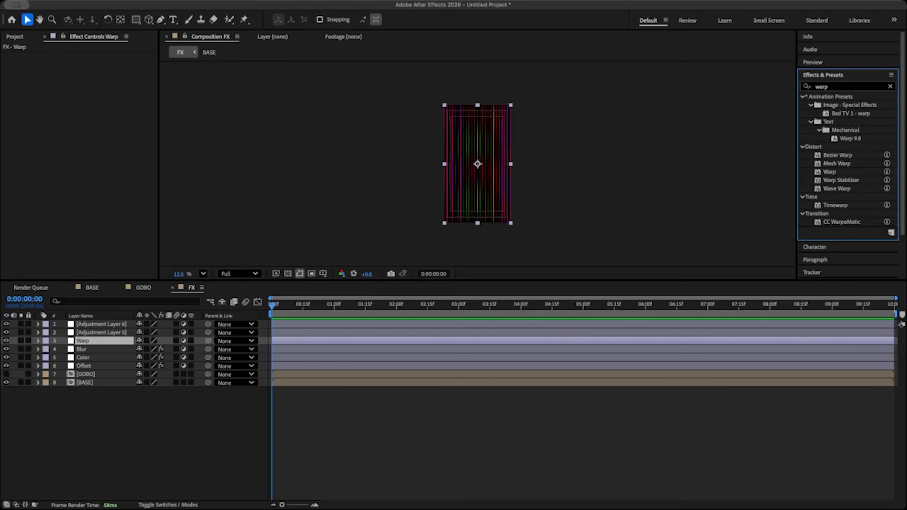
left_click_drag(828, 172, 295, 340)
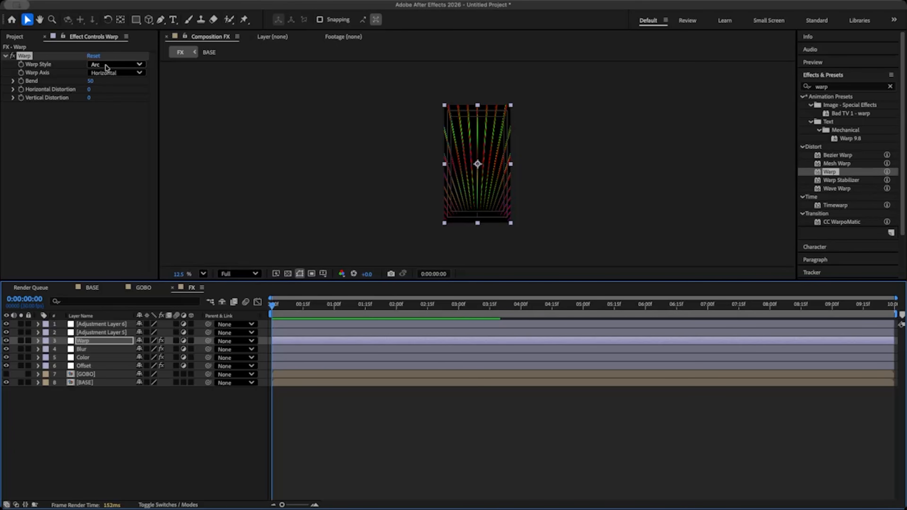
Step: Try the Arc Upper, Shell Upper and Flag warp styles and preview the Flag style over time
left_click_drag(360, 316, 385, 310)
left_click(107, 68)
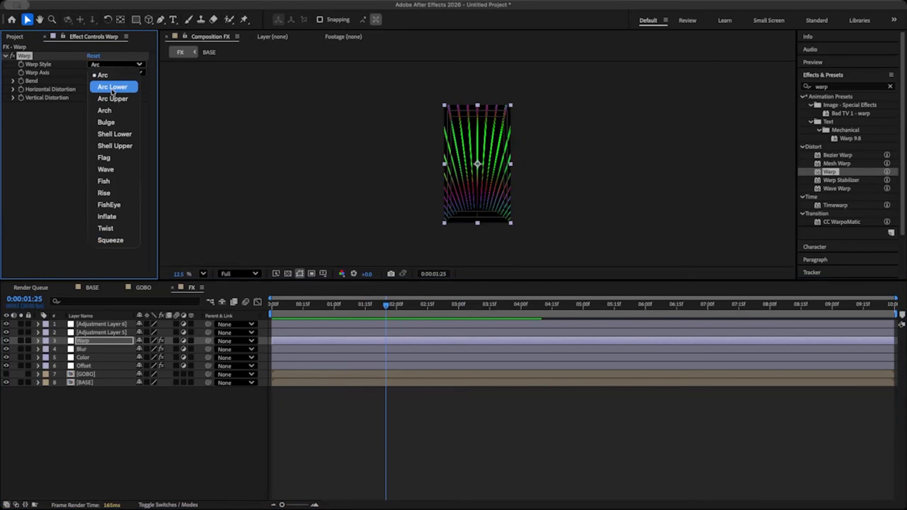
left_click(107, 90)
left_click(107, 64)
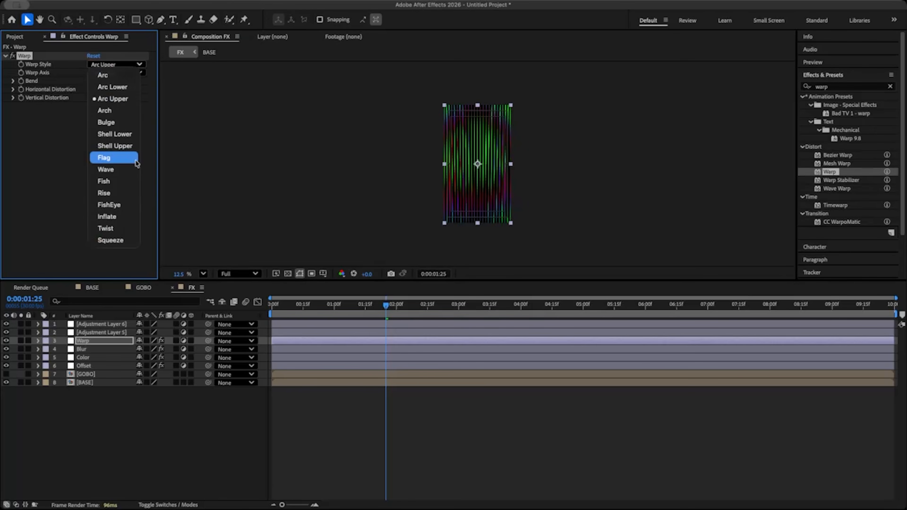
left_click(131, 149)
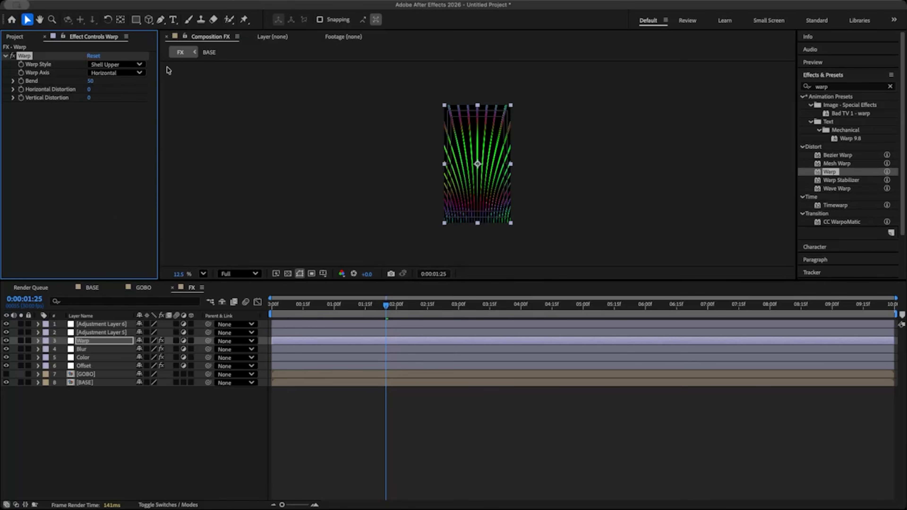
left_click(121, 66)
left_click(119, 162)
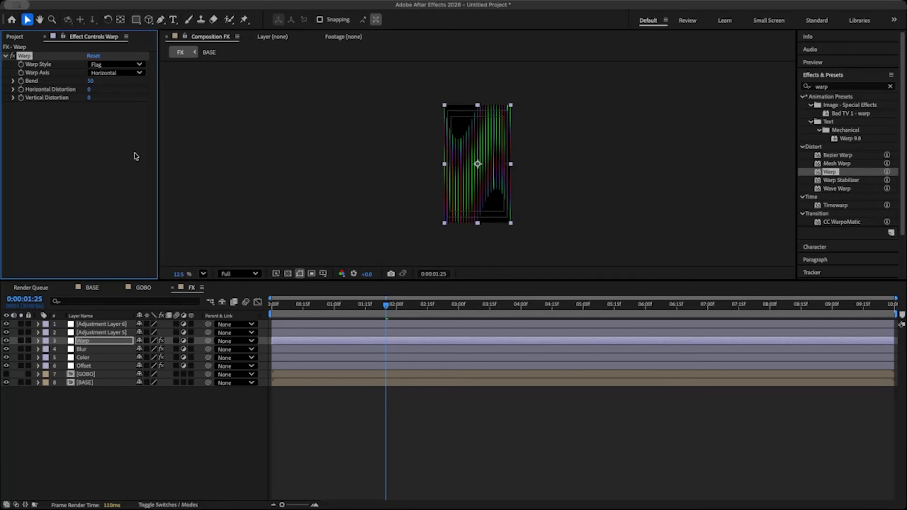
key("space")
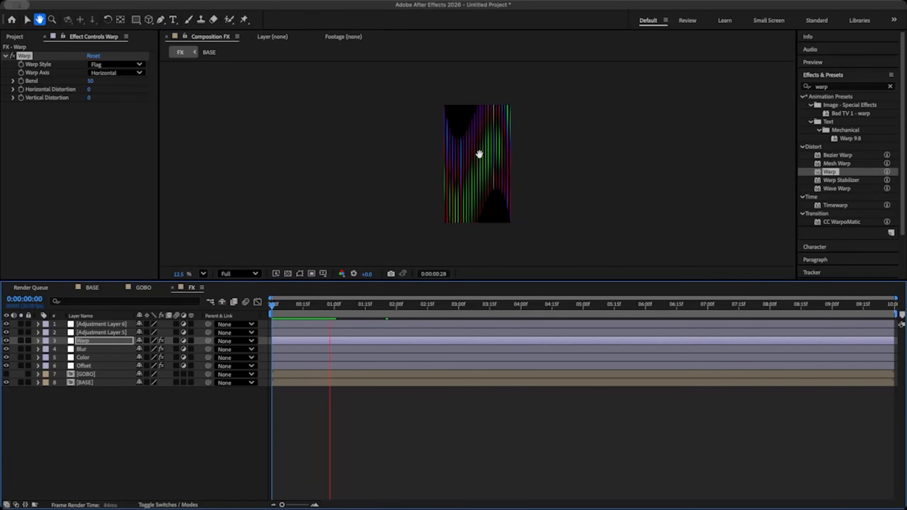
key("space")
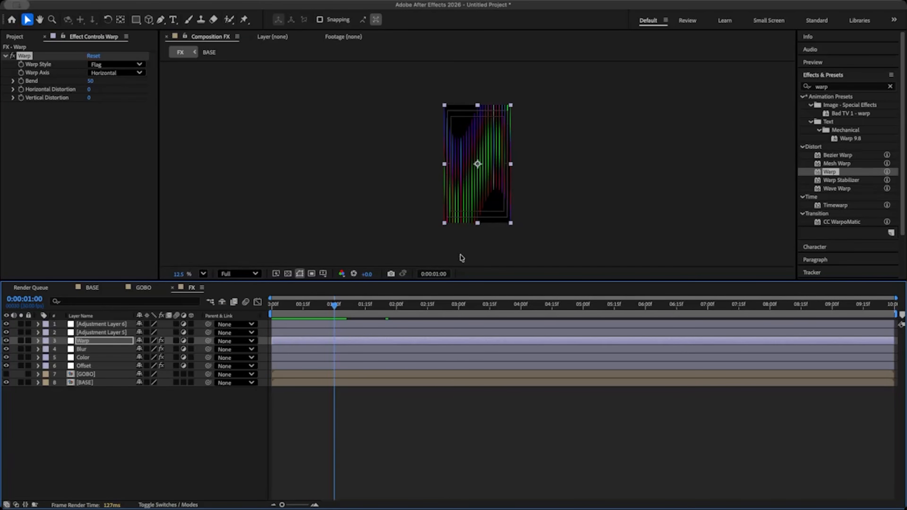
left_click_drag(340, 316, 276, 314)
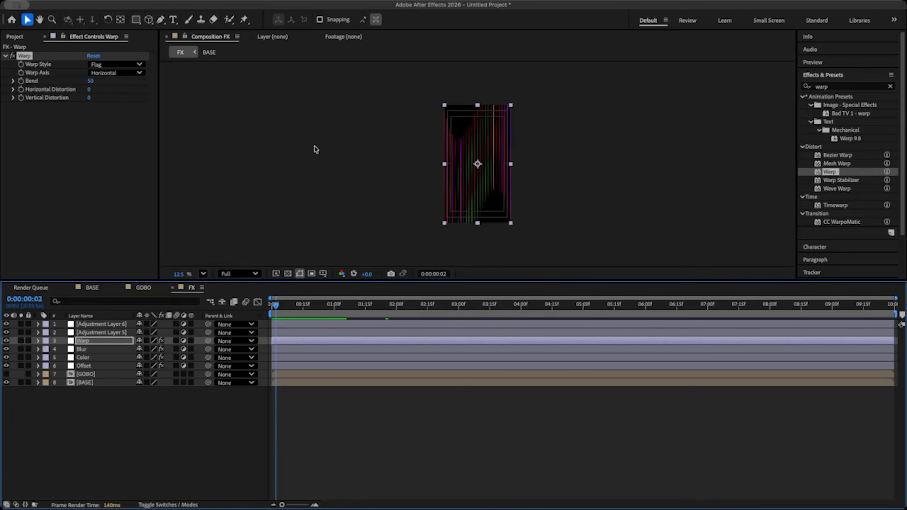
left_click_drag(277, 307, 227, 312)
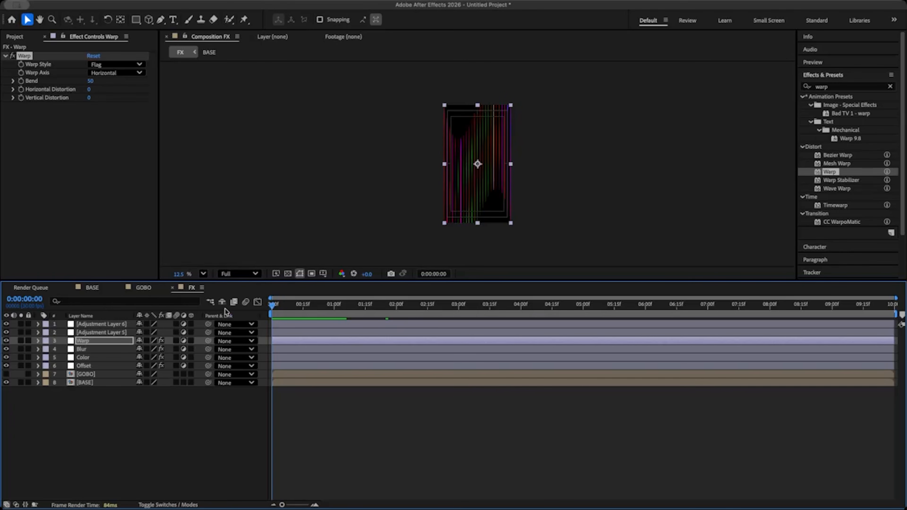
Step: Set the Warp effect's Warp Style to Squeeze and its Bend to 75
left_click(124, 65)
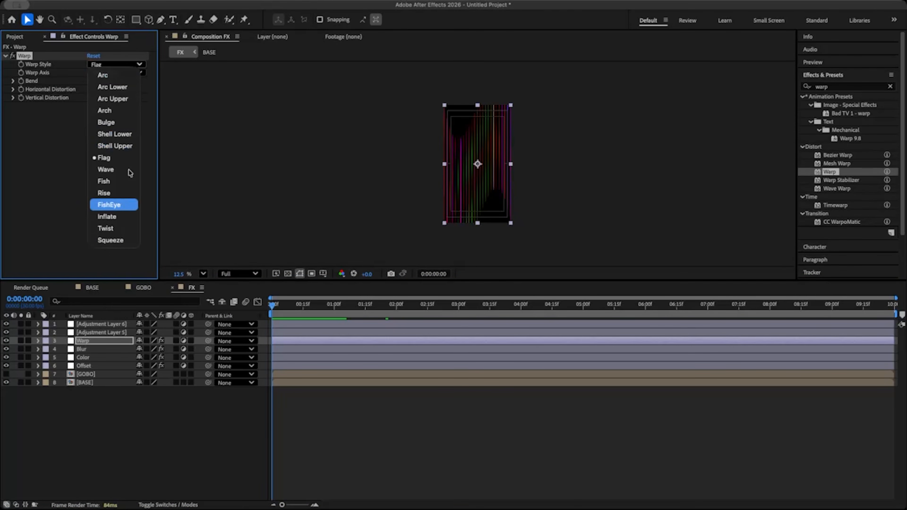
left_click(107, 240)
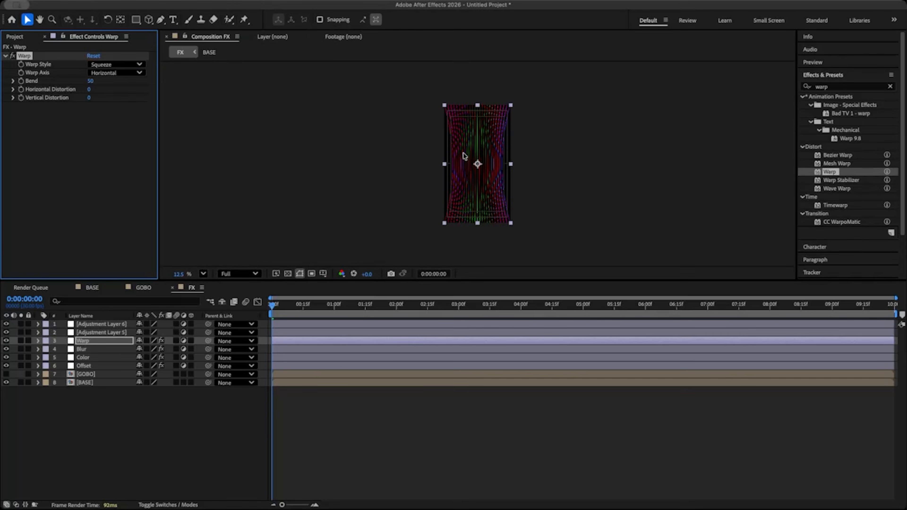
key("period")
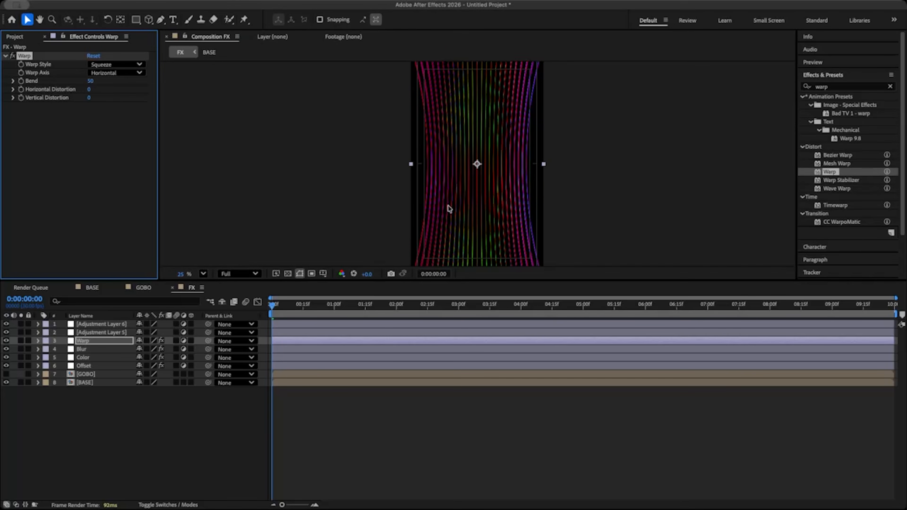
left_click(91, 81)
type("7")
key("Return")
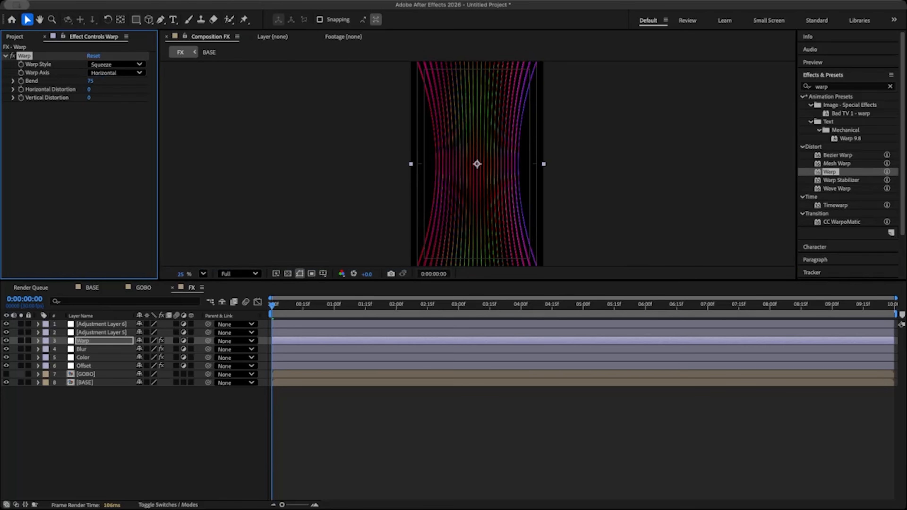
mouse_move(91, 81)
left_mouse_down()
mouse_move(110, 81)
mouse_move(85, 81)
left_mouse_up()
left_click(90, 81)
type("75")
key("Return")
Step: Play back the squeezed lines twice and return to the start of the FX composition
key("comma")
key("space")
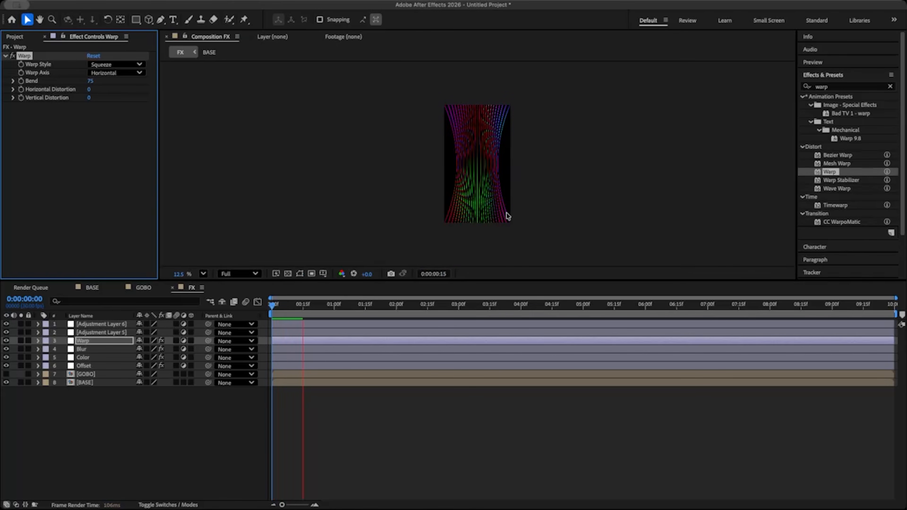
key("space")
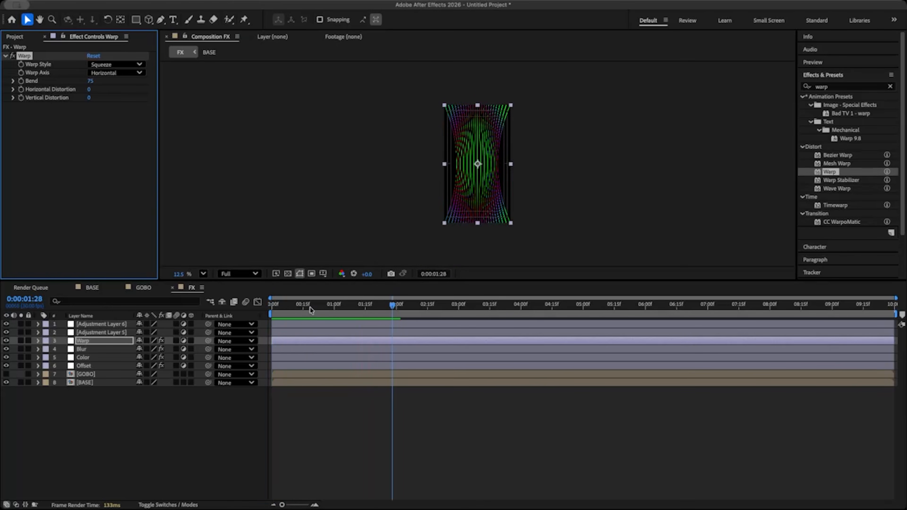
left_click_drag(303, 307, 268, 307)
key("space")
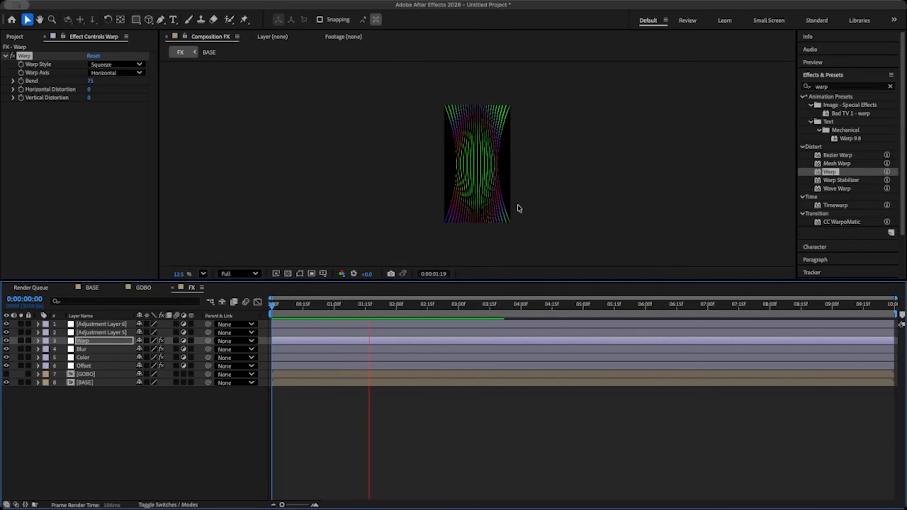
key("space")
left_click_drag(392, 305, 271, 306)
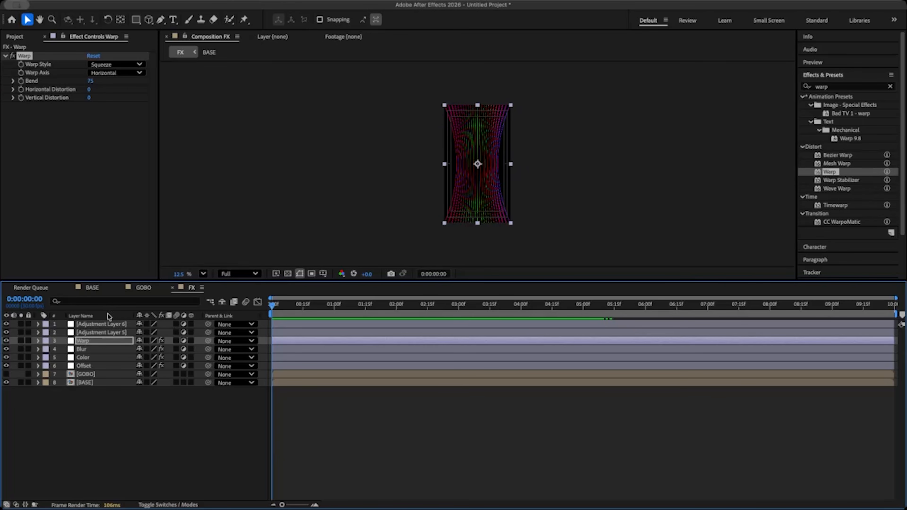
Step: Rename Adjustment Layer 5 as Glow
left_click(108, 333)
key("Return")
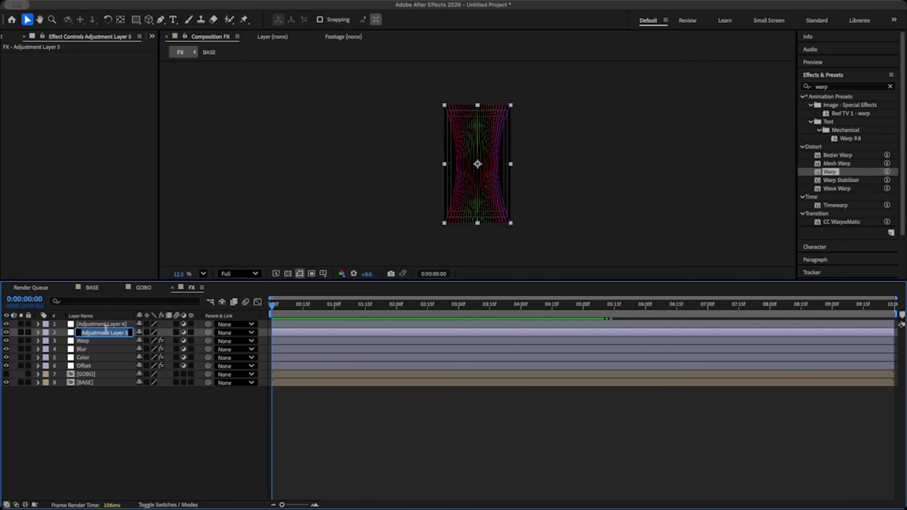
type("Glow")
key("Return")
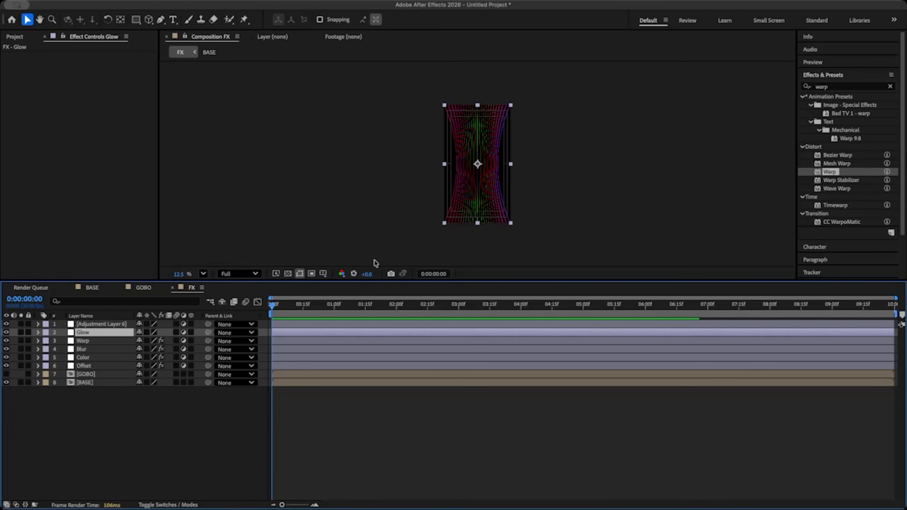
Step: Search the effects for "glow" and apply the Stylize Glow effect to the Glow layer
double_click(828, 88)
type("glow")
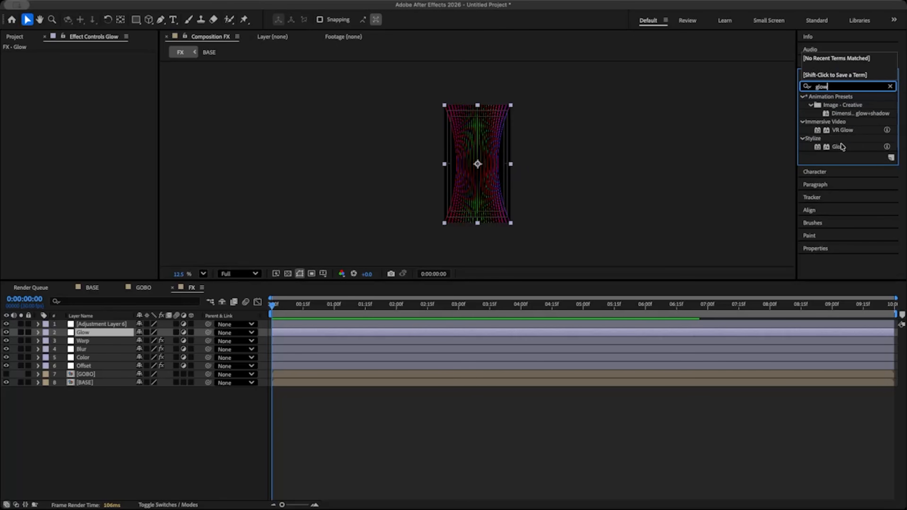
left_click_drag(839, 147, 334, 332)
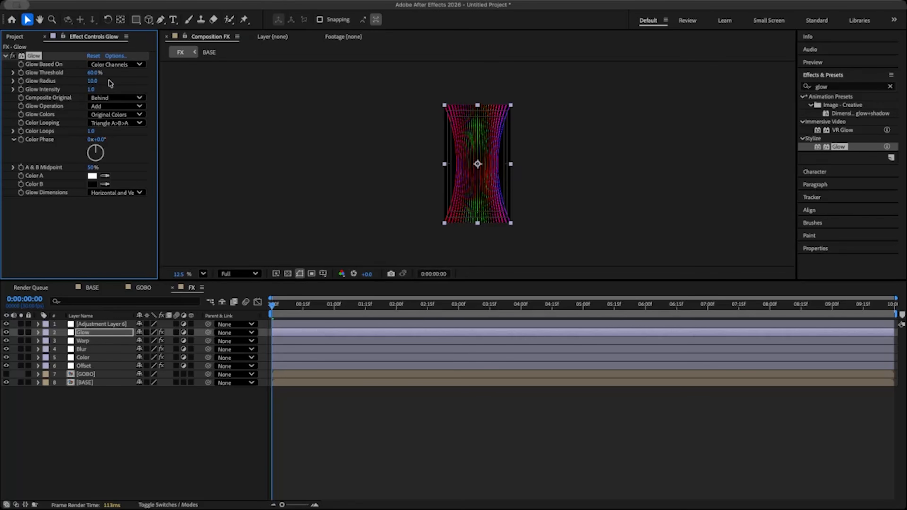
Step: Set the Glow effect's Glow Threshold to 25%, Glow Radius to 80 and Glow Intensity to 1.5
left_click(92, 73)
type("25")
key("Return")
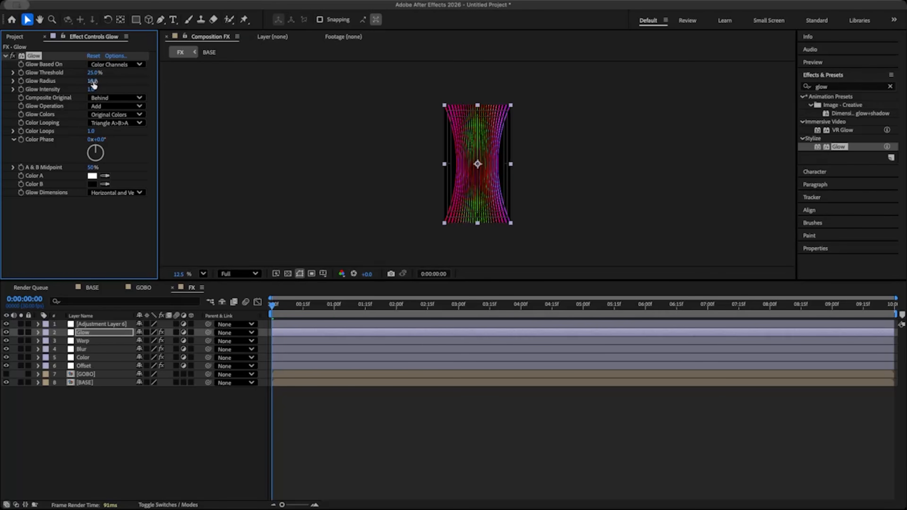
left_click(93, 81)
type("80")
key("Return")
left_click(93, 89)
type("1.5")
key("Return")
Step: Compare the lines with the Glow effect off and on, both in full view and close up
left_click(13, 56)
left_click(13, 56)
key("period")
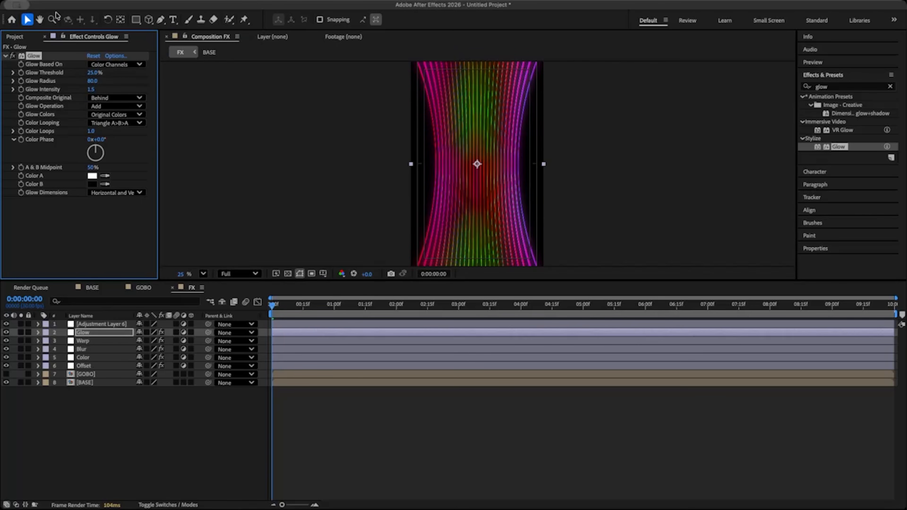
left_click(13, 56)
left_click(13, 56)
Step: Set the Glow's Composite Original to On Top and duplicate the Glow effect on the same layer
left_click(116, 101)
left_click(113, 108)
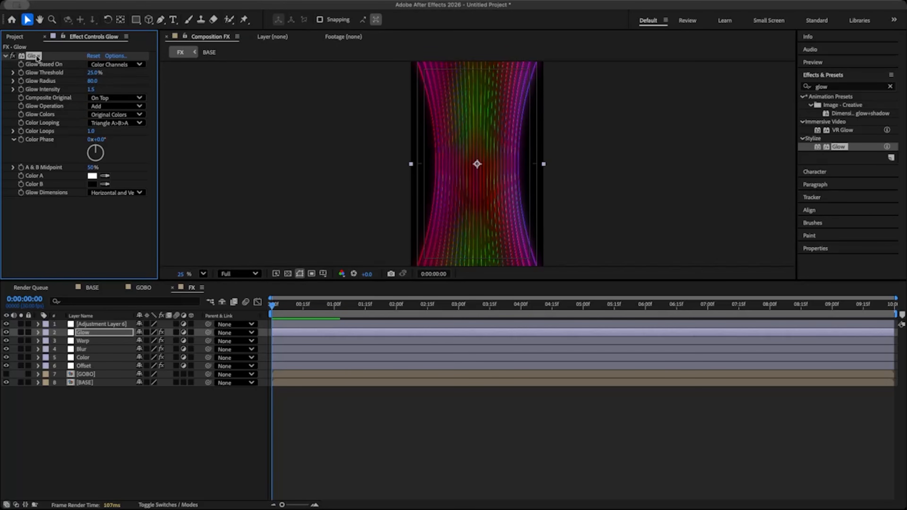
key("super+d")
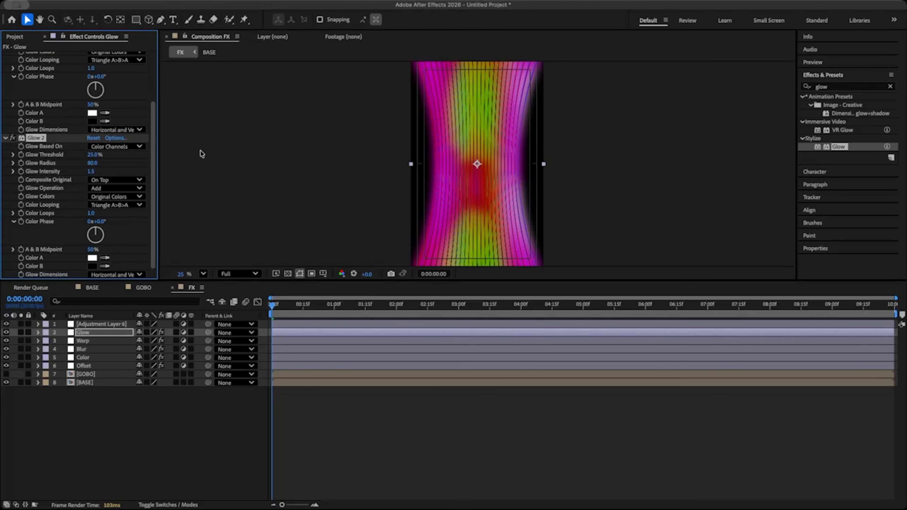
Step: Set the duplicated Glow's Glow Threshold to 98%, Glow Radius to 120 and Glow Intensity to 2.5
left_click(92, 155)
type("95")
key("Return")
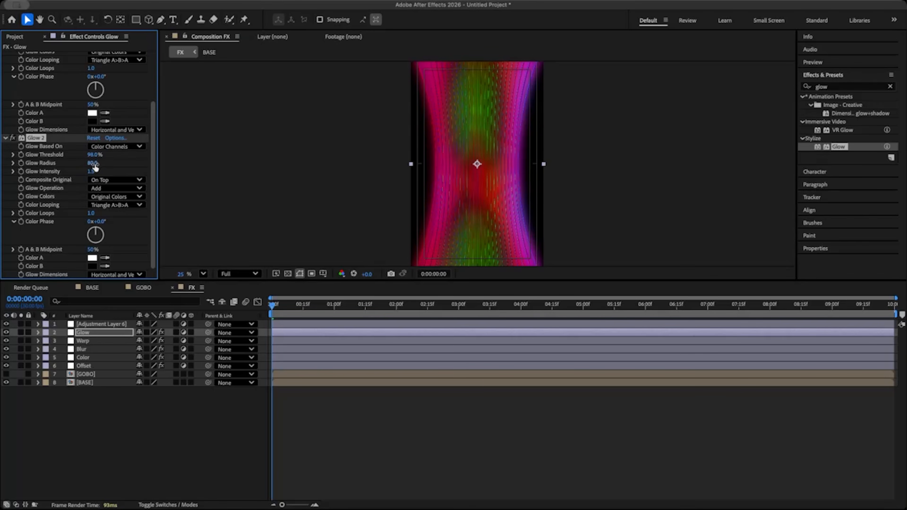
left_click(93, 163)
type("120")
key("Return")
left_click(90, 171)
type("2.5")
key("Return")
Step: Set the duplicated Glow's Glow Operation to Color and inspect the lines close up
left_click(106, 188)
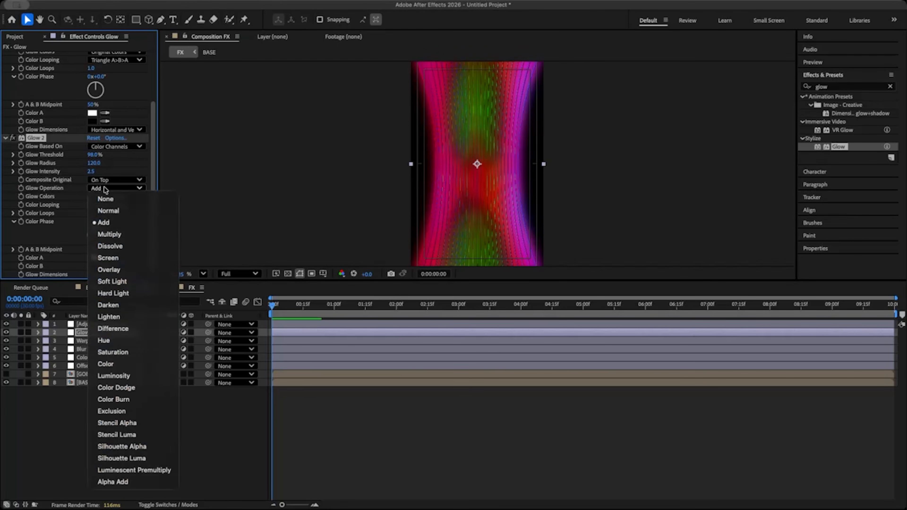
left_click(126, 364)
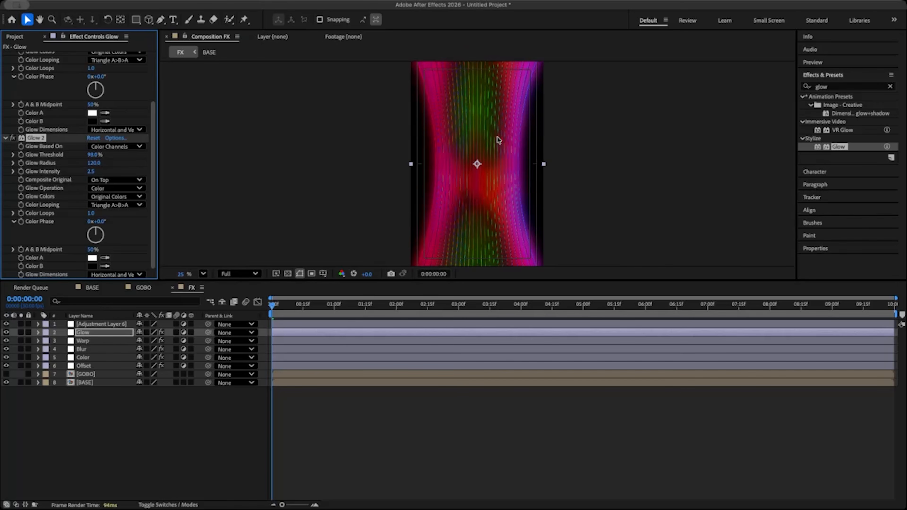
key("period")
key("period")
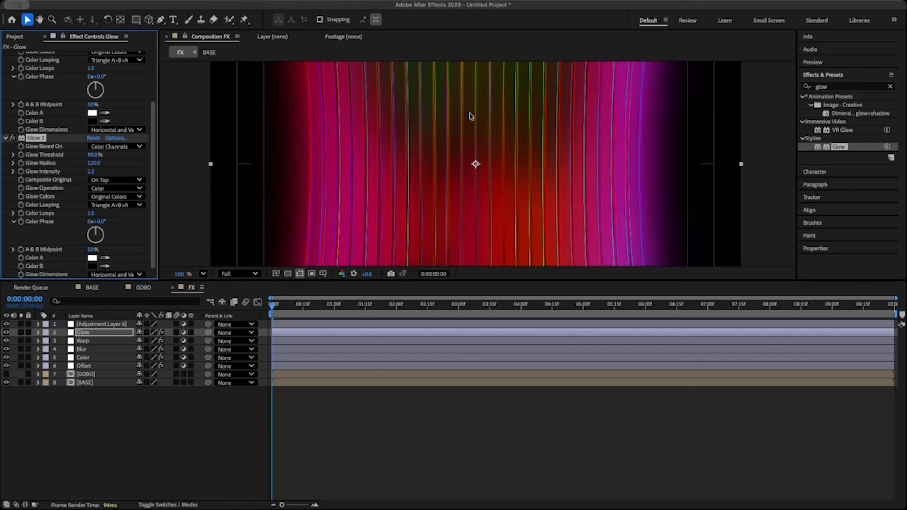
key("comma")
Step: Try the Add operation on the duplicated Glow and set its Glow Operation back to Color
left_click(118, 188)
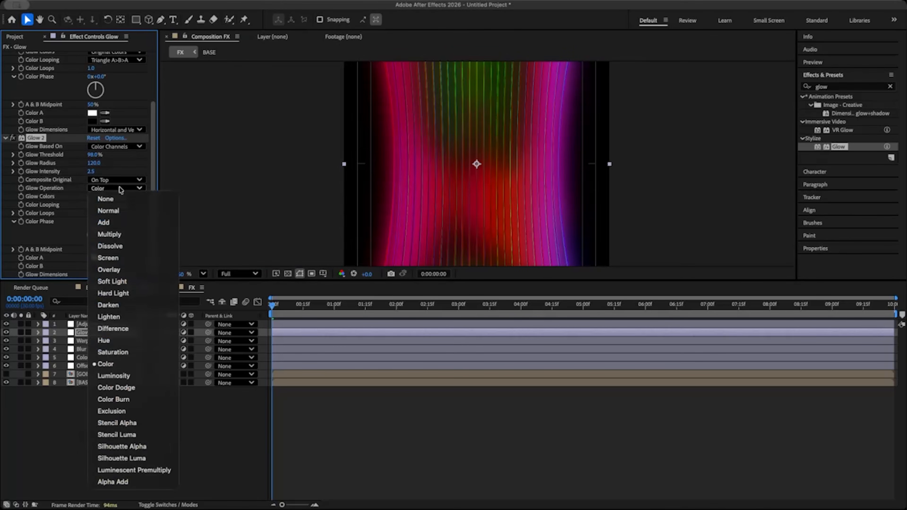
left_click(119, 223)
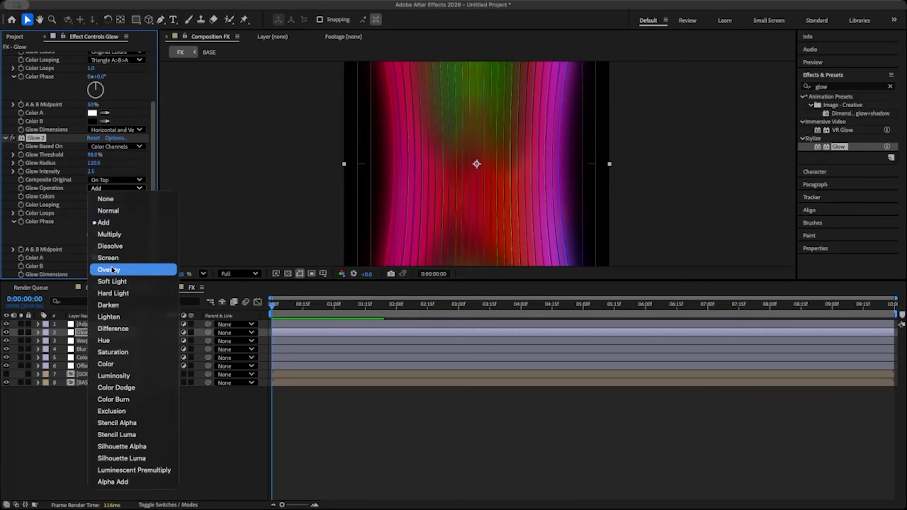
left_click(161, 364)
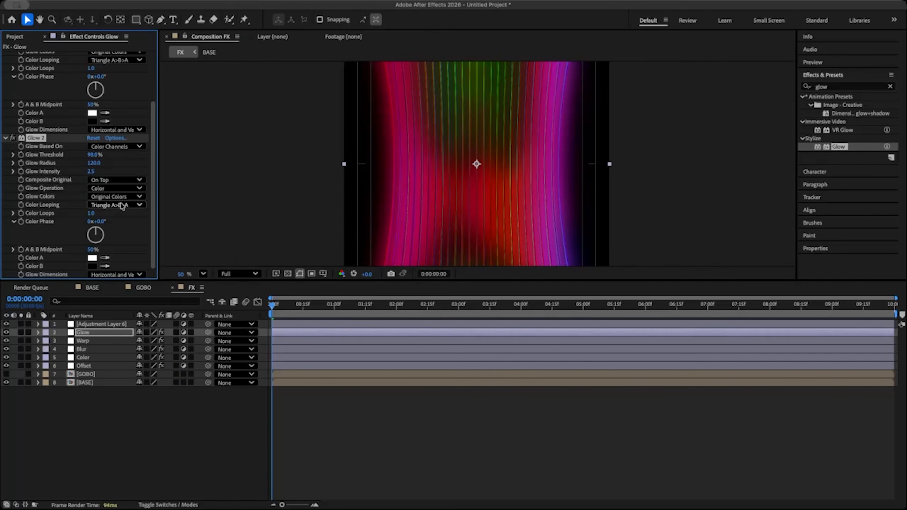
scroll(494, 146, "down", 4)
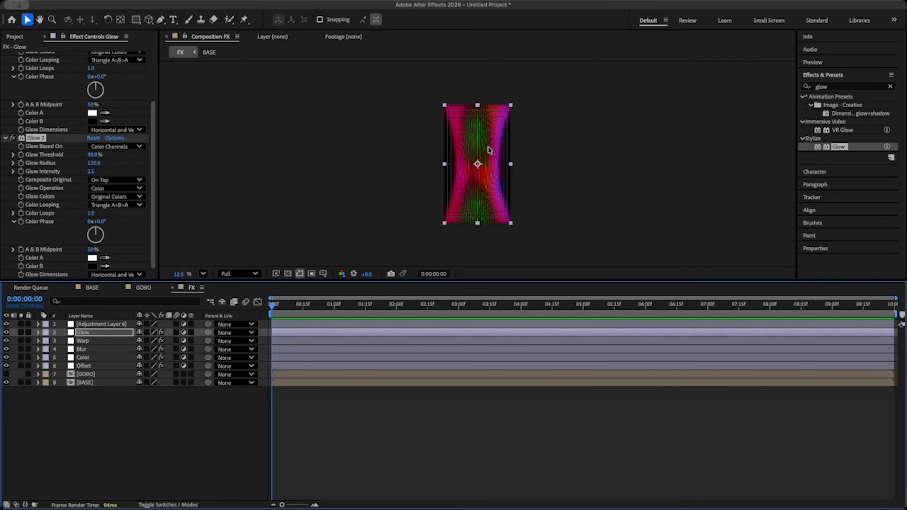
Step: Rename the topmost adjustment layer in the FX composition as Curves
scroll(489, 150, "up", 2)
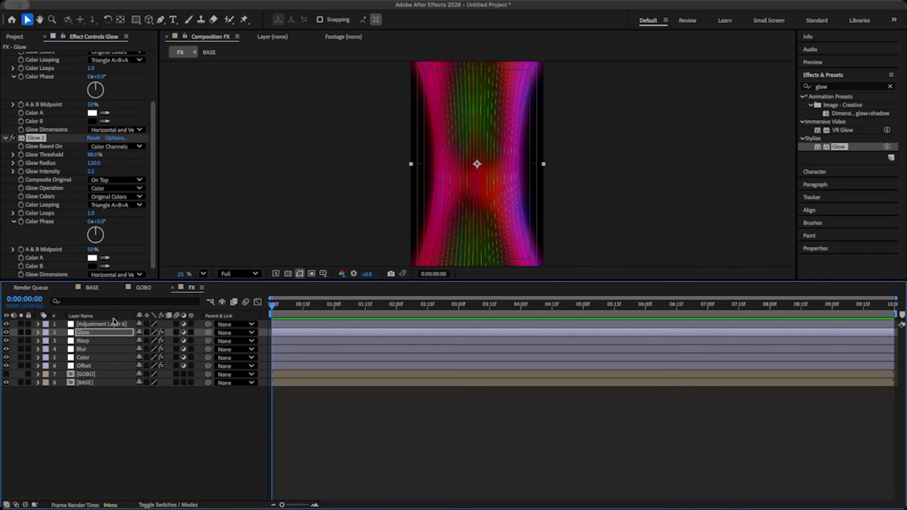
left_click(110, 326)
key("Return")
type("Curve")
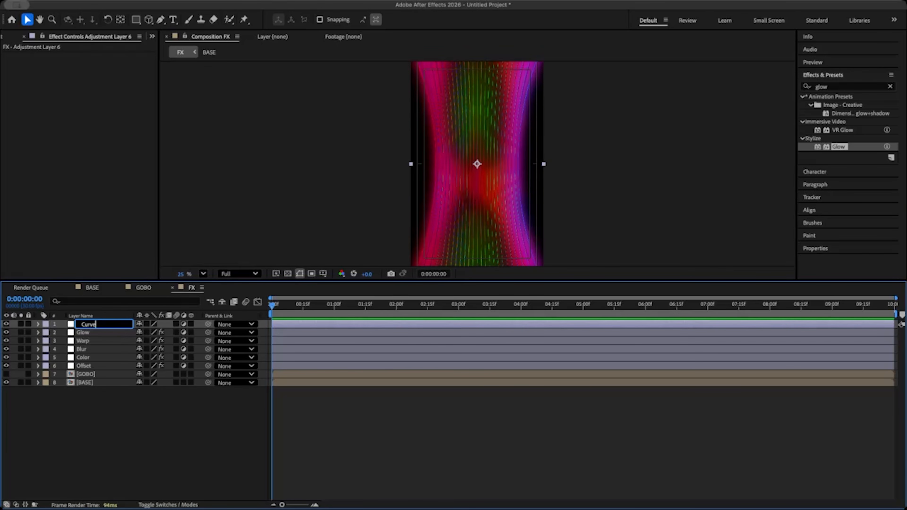
type("s")
key("Return")
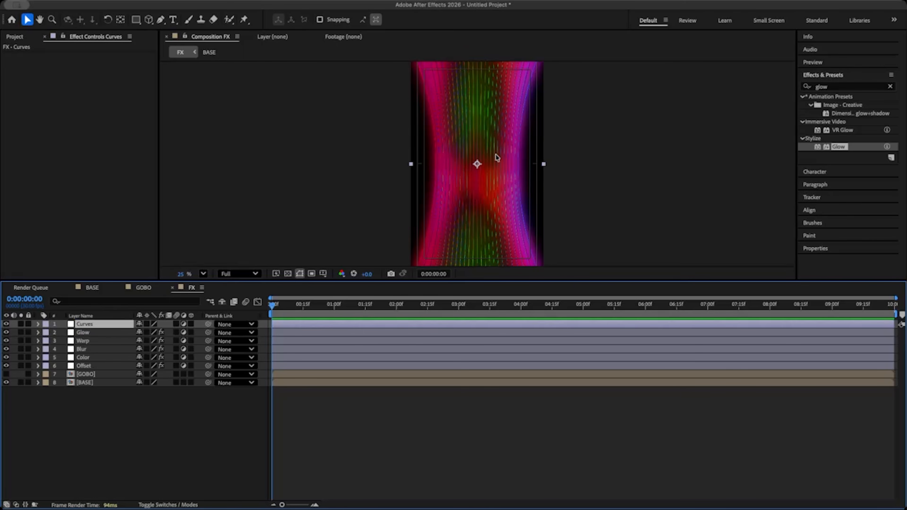
Step: Search the effects for Curves and apply the Color Correction Curves effect to the Curves adjustment layer
double_click(821, 87)
type("curver")
key("BackSpace")
type("s")
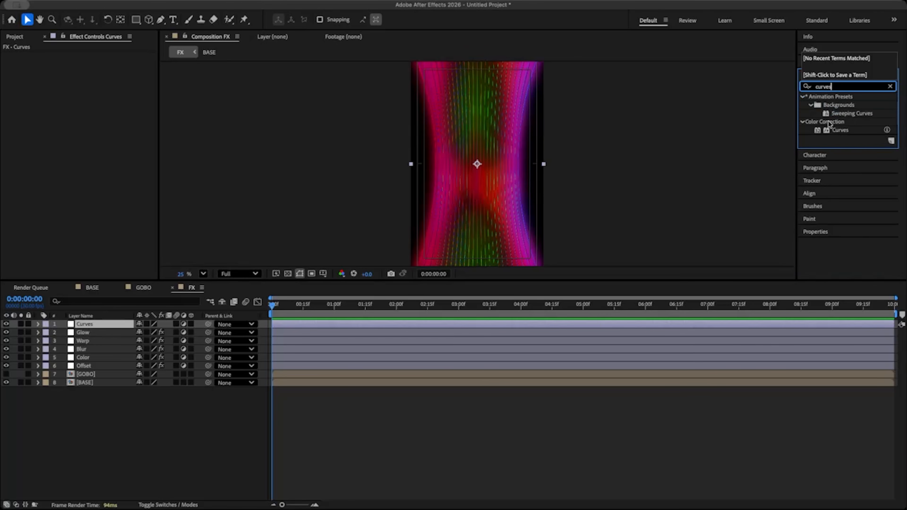
left_click_drag(839, 130, 343, 325)
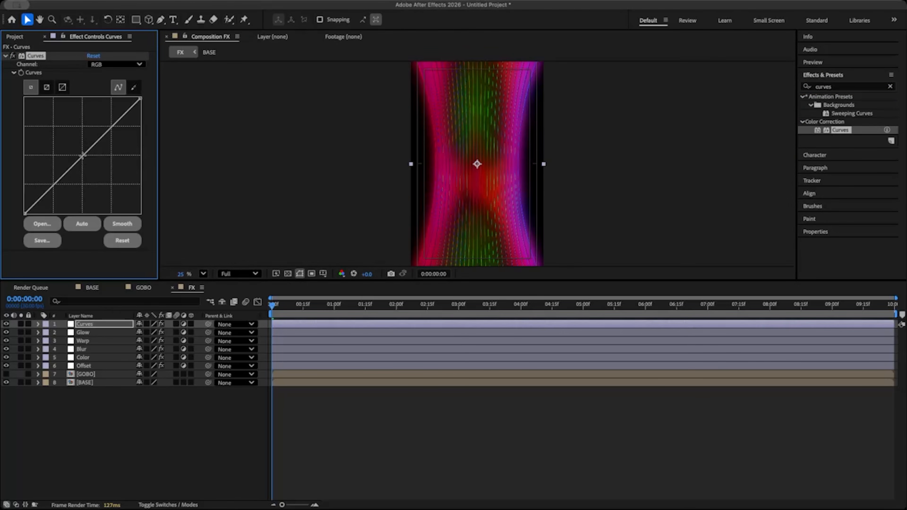
Step: Raise the middle of the RGB curve to brighten the lines and compare the image with the Curves effect off and on
left_click_drag(83, 155, 67, 141)
left_click(14, 56)
left_click(14, 56)
left_click(13, 56)
left_click(13, 56)
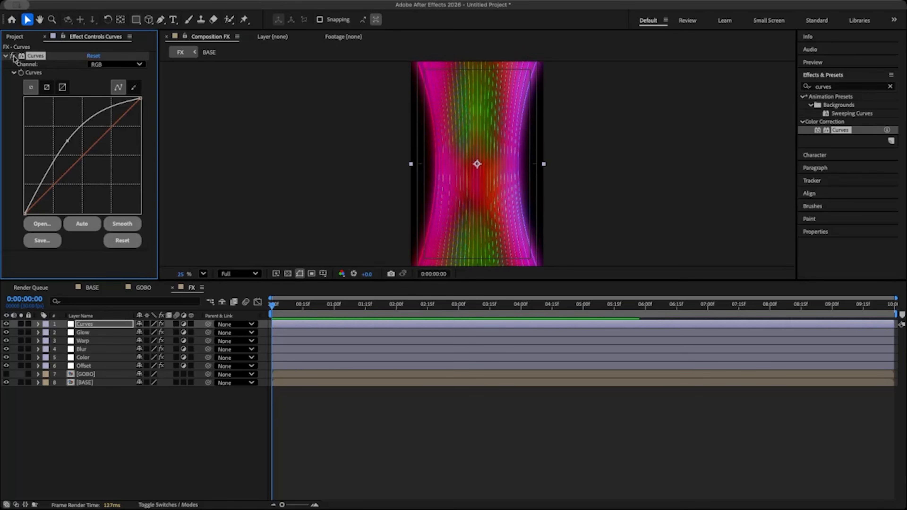
left_click(13, 56)
left_click(13, 56)
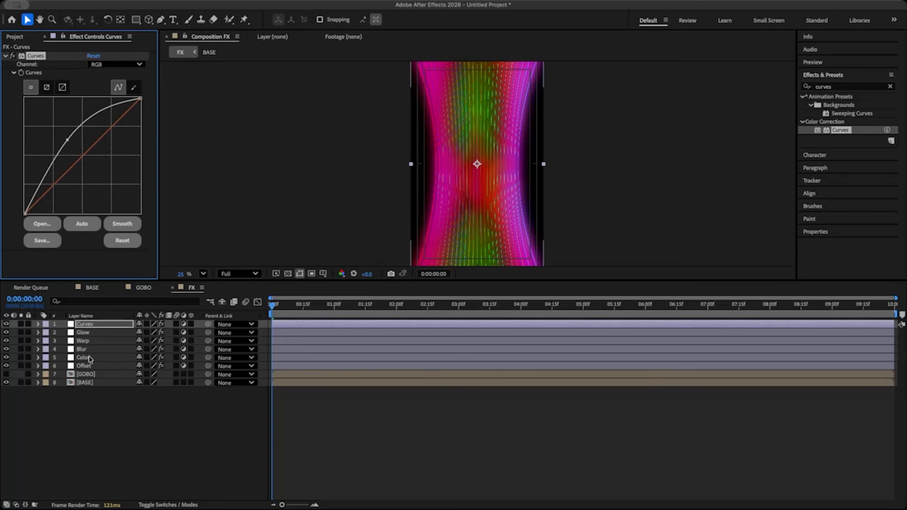
Step: Show the GOBO layer, set its blending mode to Stencil Luma and compare the image with the layer hidden and shown
left_click(6, 374)
left_click(107, 374)
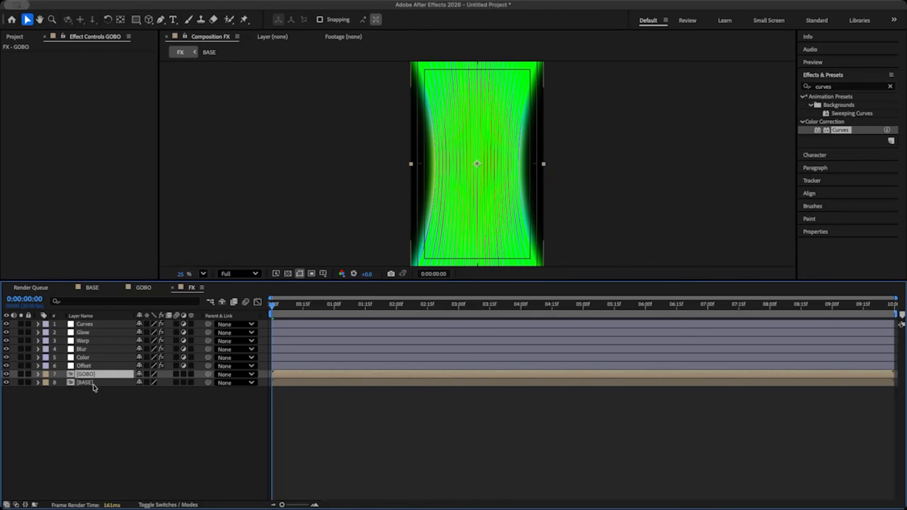
left_click(168, 504)
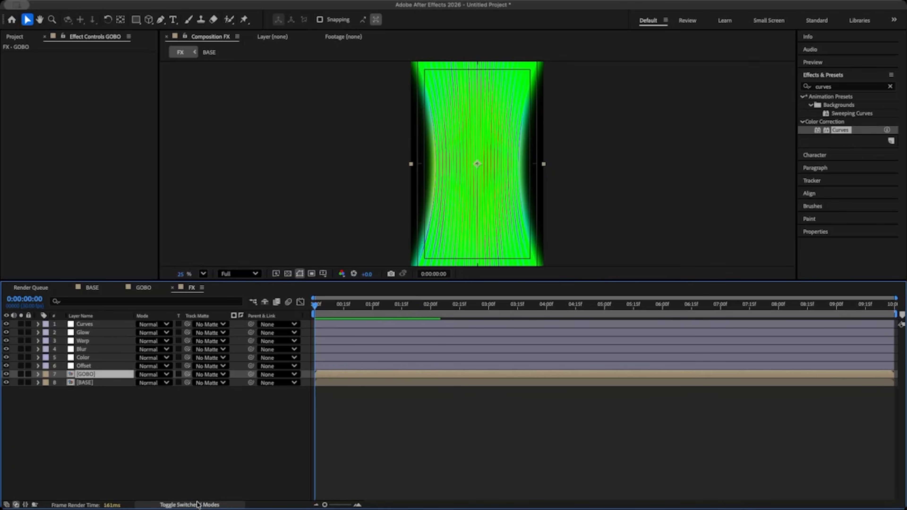
left_click(156, 374)
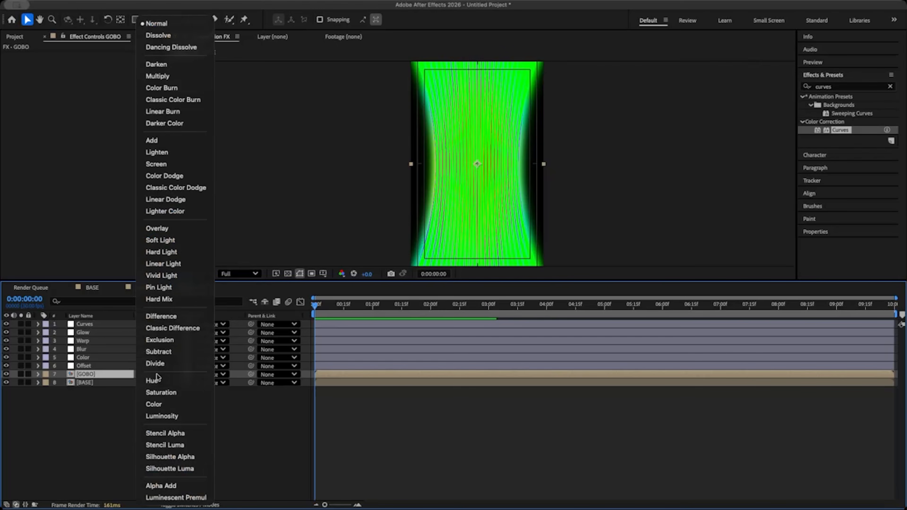
left_click(176, 440)
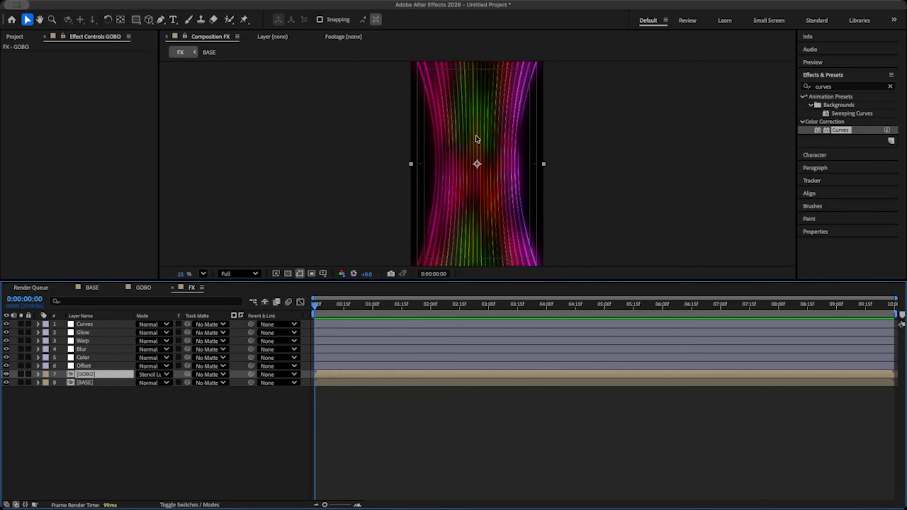
left_click(6, 374)
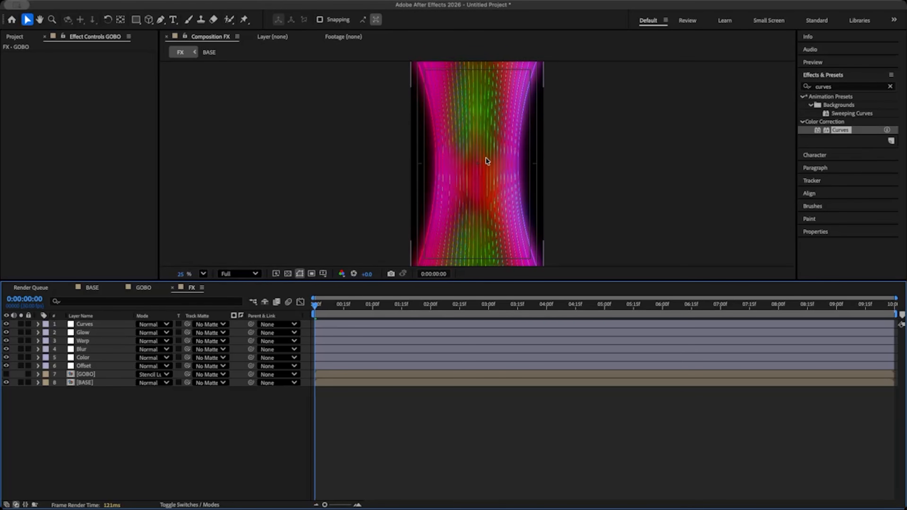
left_click(7, 374)
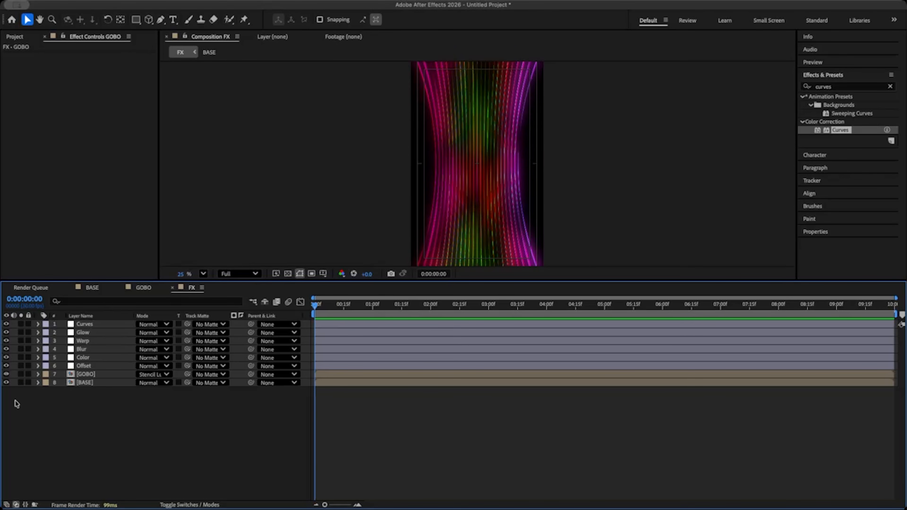
Step: Check the noise pattern in the GOBO composition and preview the FX animation at different magnifications
left_click(143, 287)
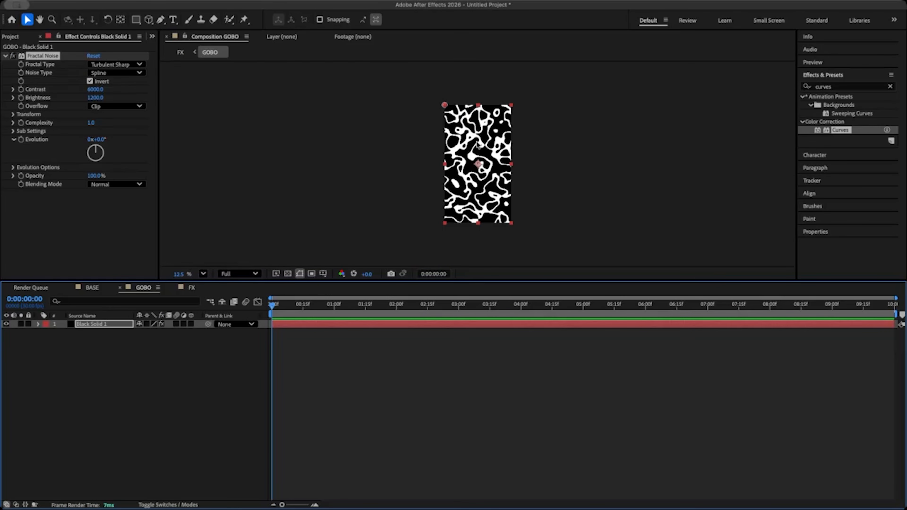
left_click(192, 287)
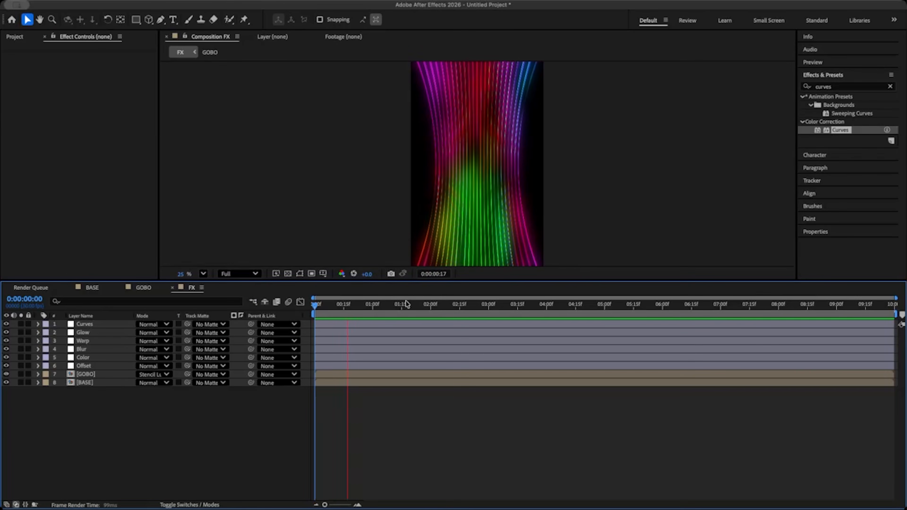
key("comma")
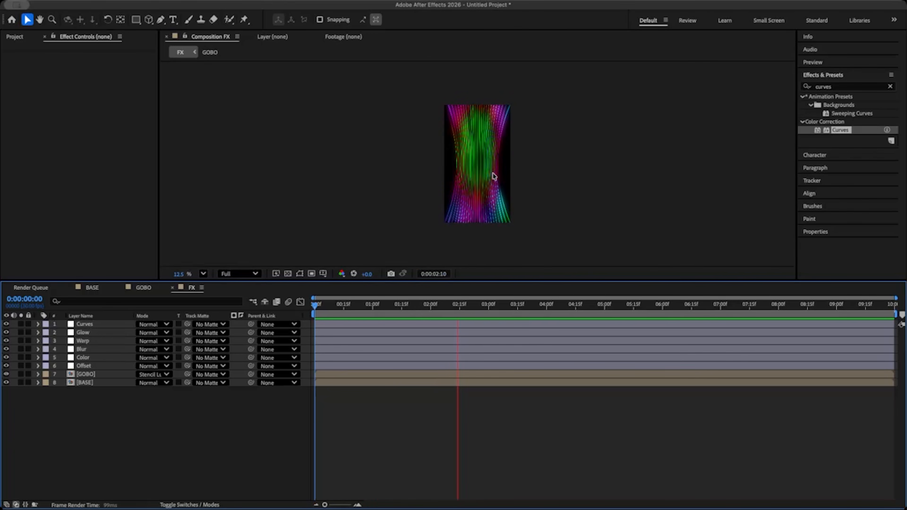
key("period")
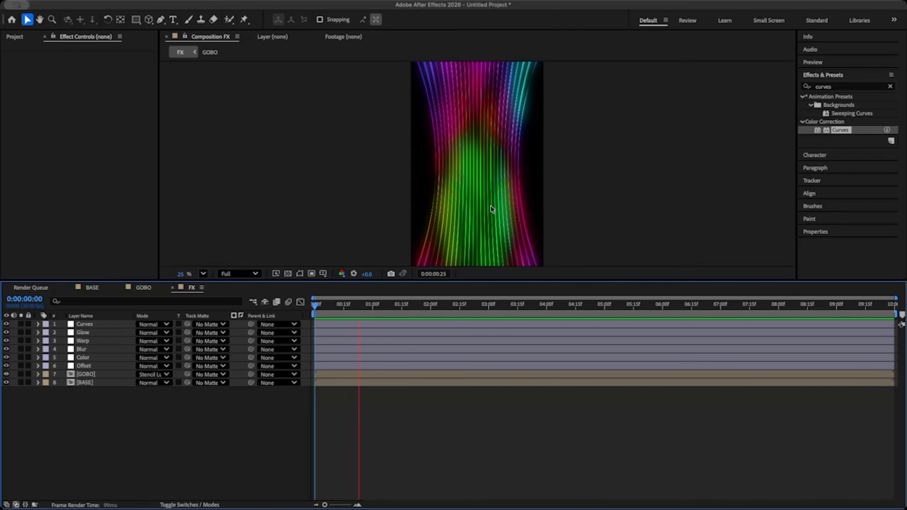
scroll(504, 220, "down", 1)
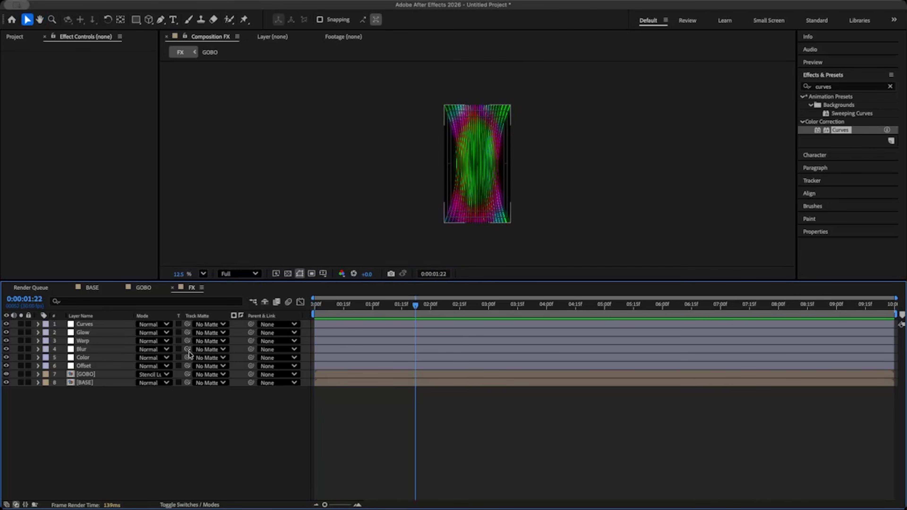
Step: Unlink the GOBO layer's Scale proportions and set its vertical Scale to 500%
left_click(96, 373)
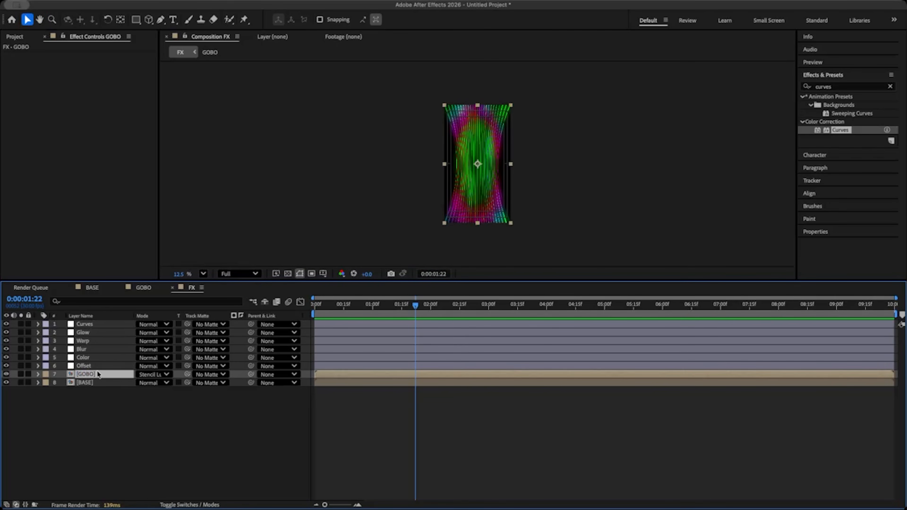
left_click(38, 374)
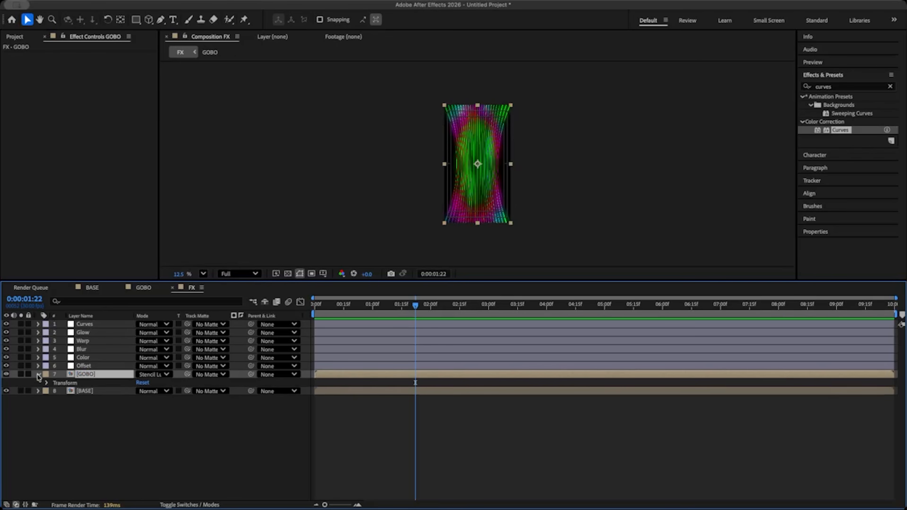
left_click(47, 383)
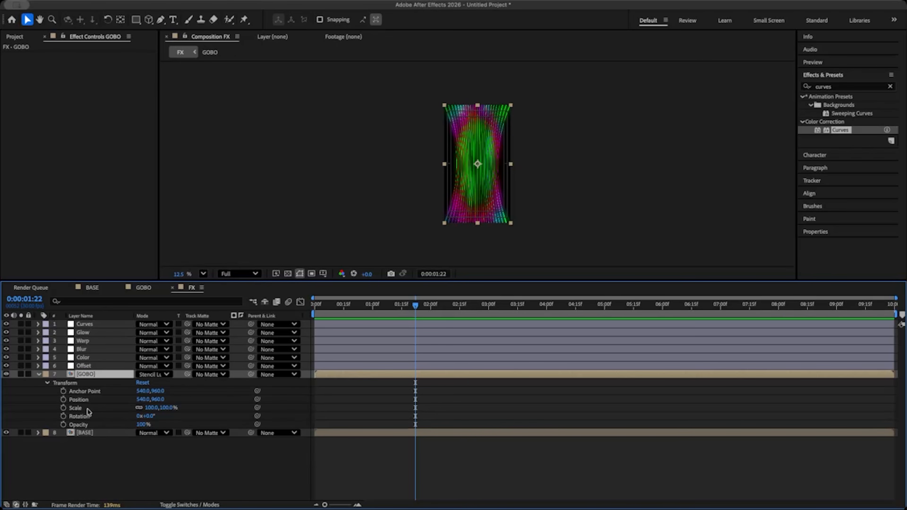
left_click(139, 408)
left_click_drag(166, 409, 263, 390)
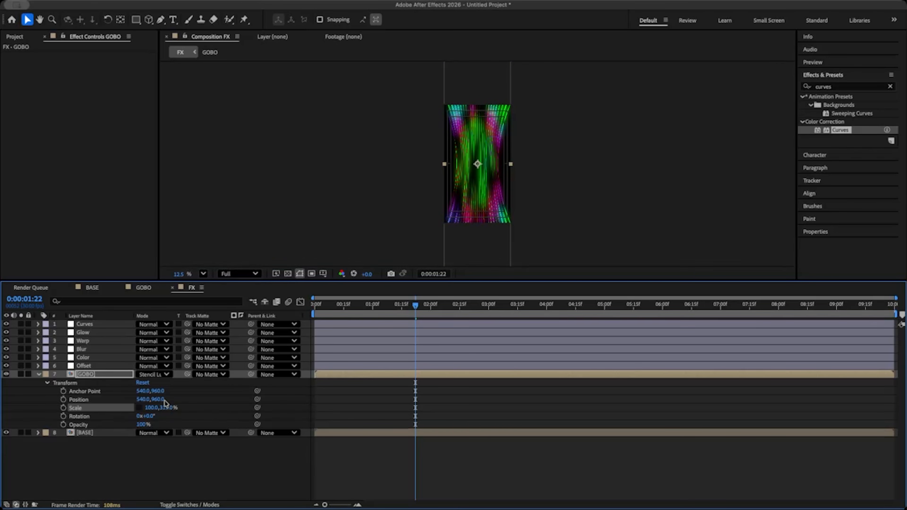
left_click(166, 407)
type("5")
key("Return")
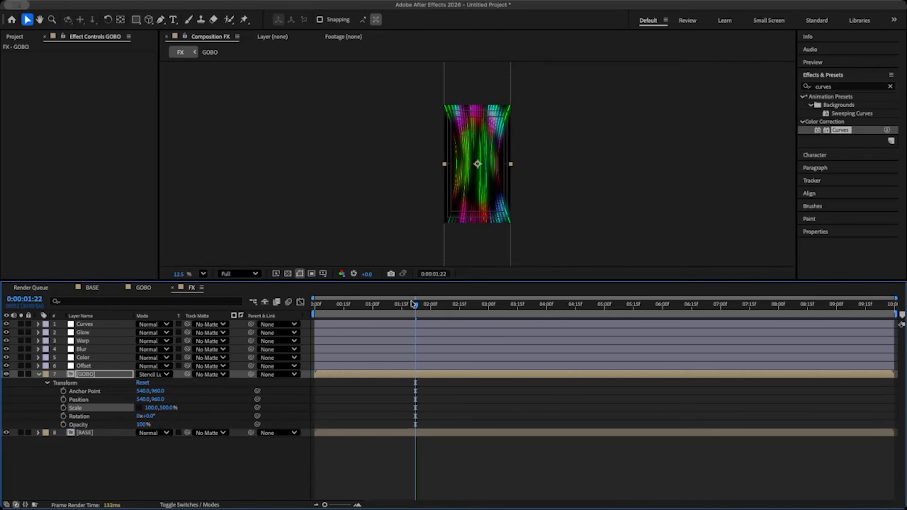
Step: Play back the FX composition with the stretched GOBO and compare it with the noise pattern in the GOBO composition
key("space")
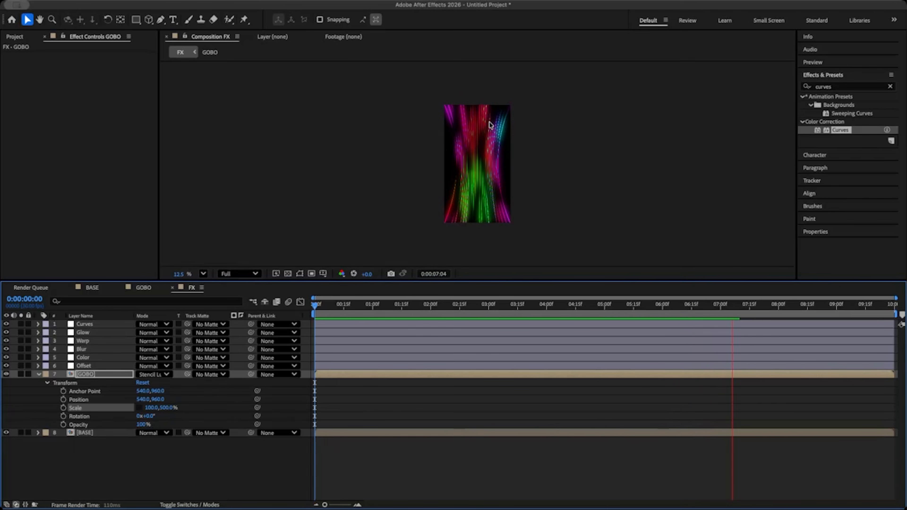
key("space")
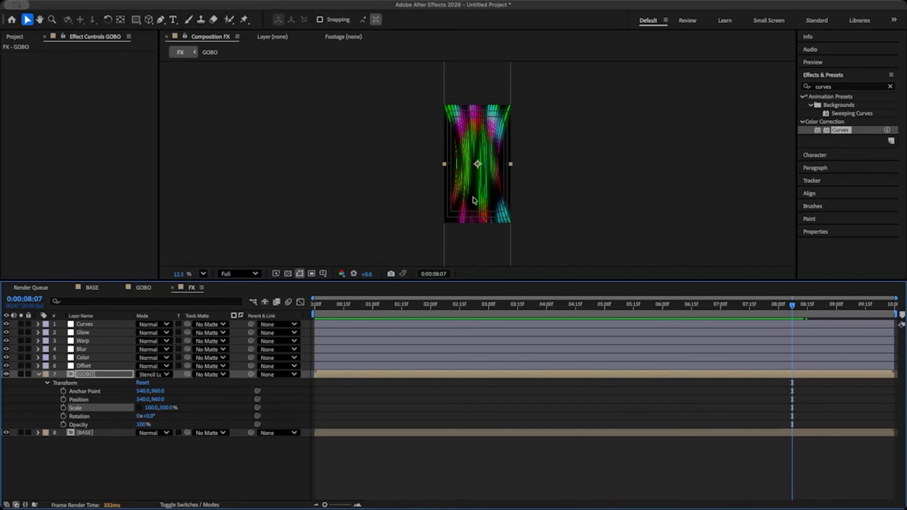
left_click(145, 287)
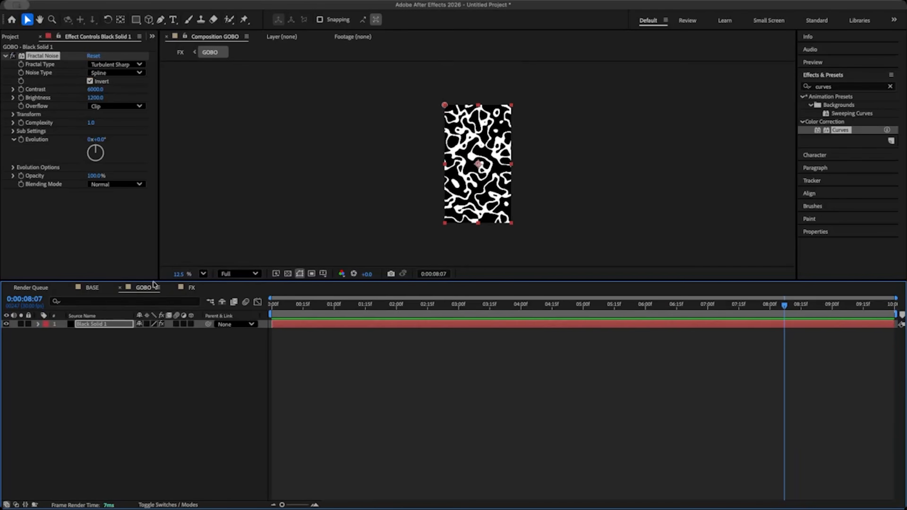
left_click(197, 288)
key("space")
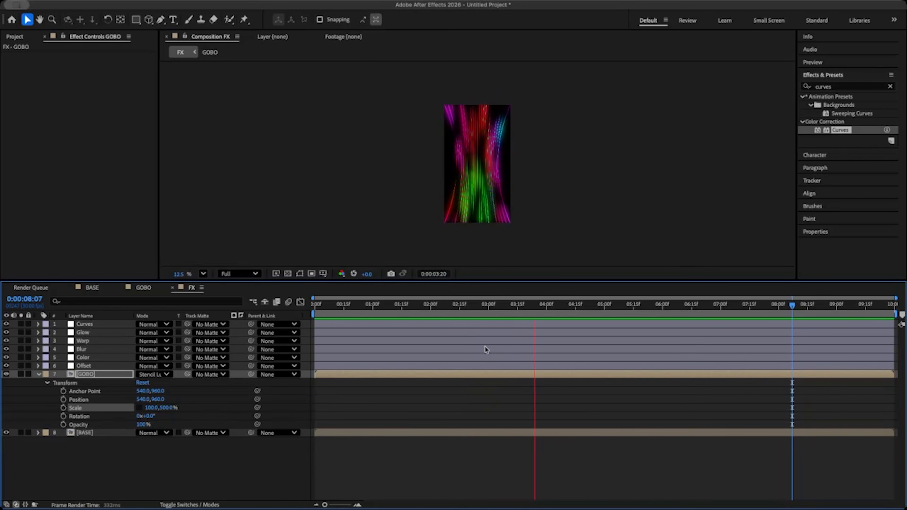
key("space")
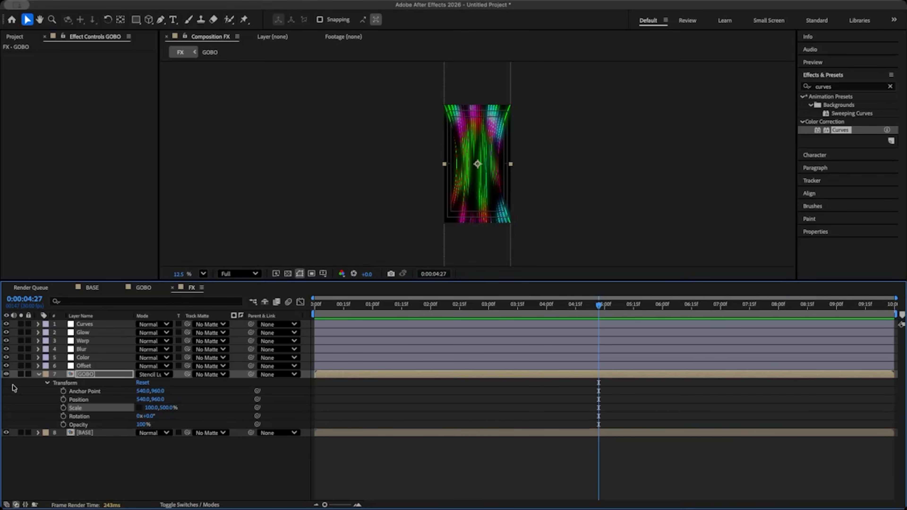
left_click(143, 287)
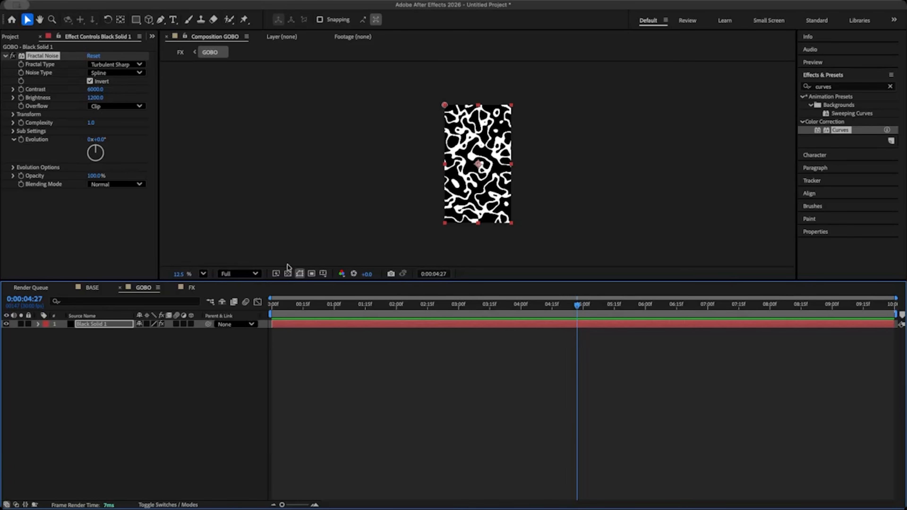
left_click(195, 289)
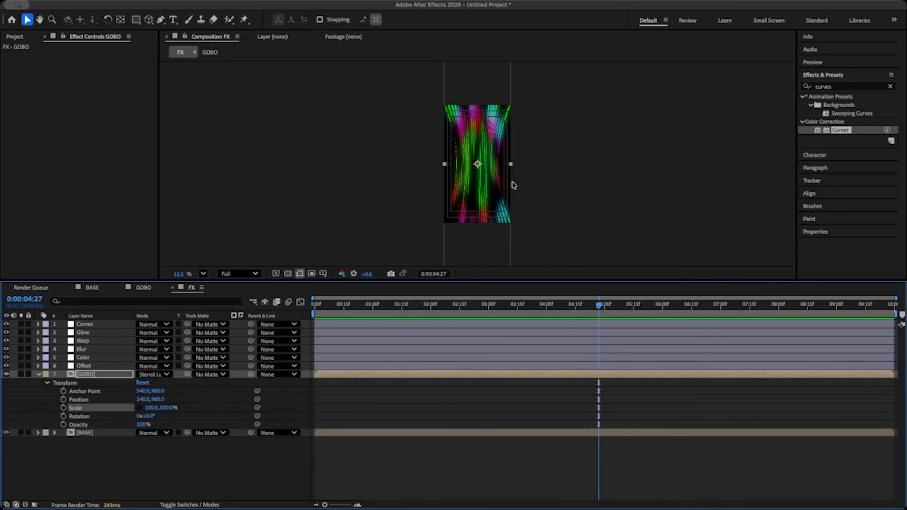
key("period")
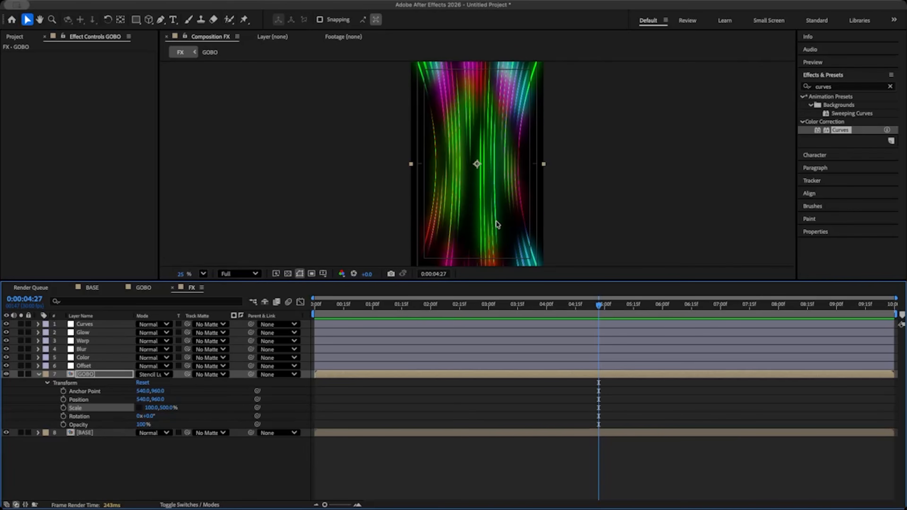
key("space")
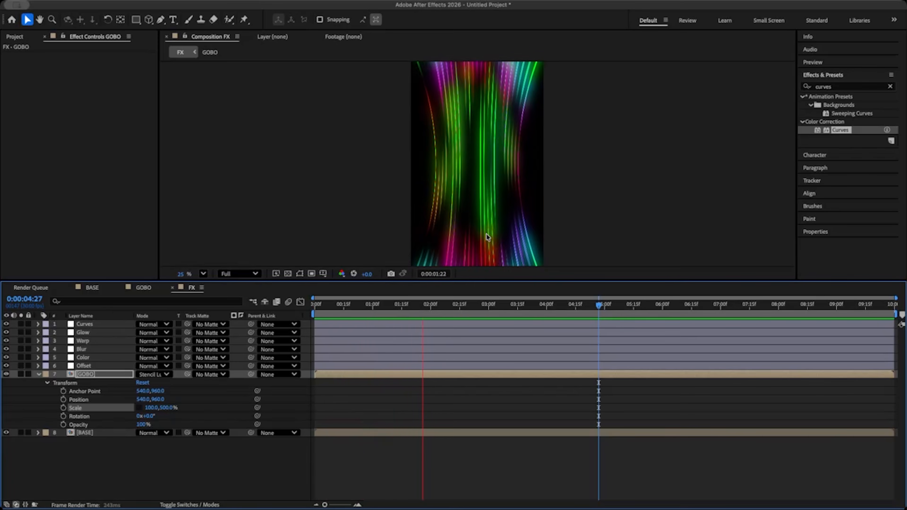
key("space")
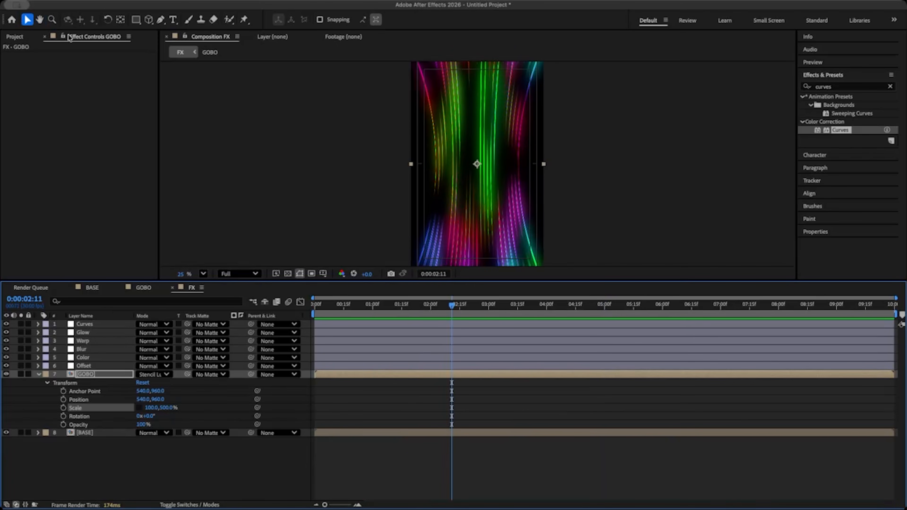
Step: Create a composition named RENDER at 1080x1920, 30 fps and 10 seconds, and place the FX composition in it
scroll(76, 39, "up", 1)
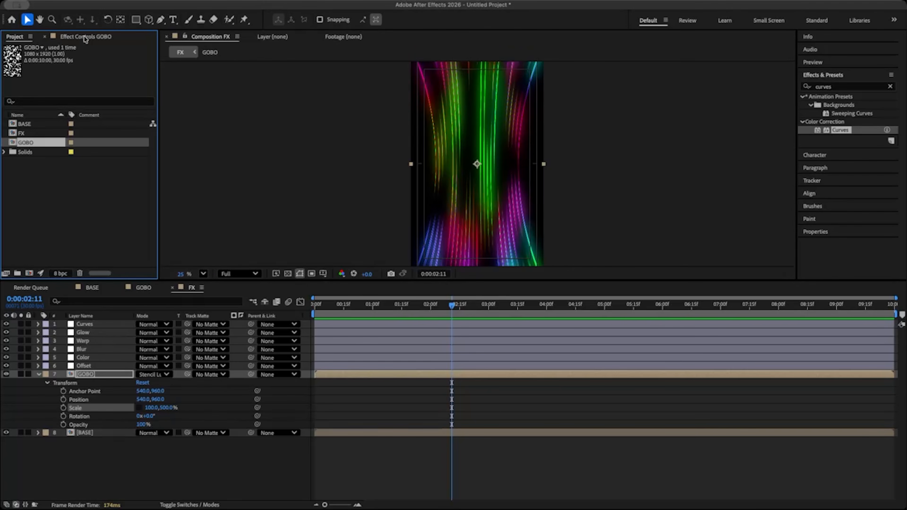
left_click(30, 274)
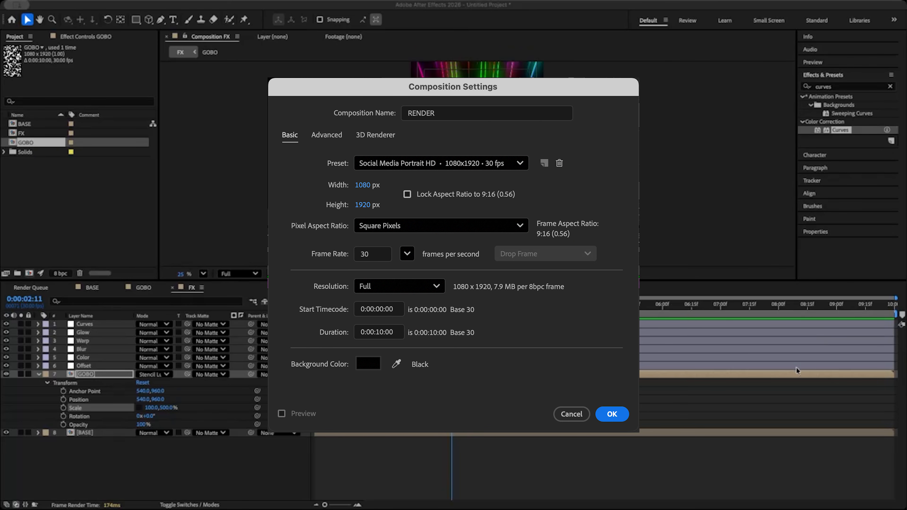
key("Return")
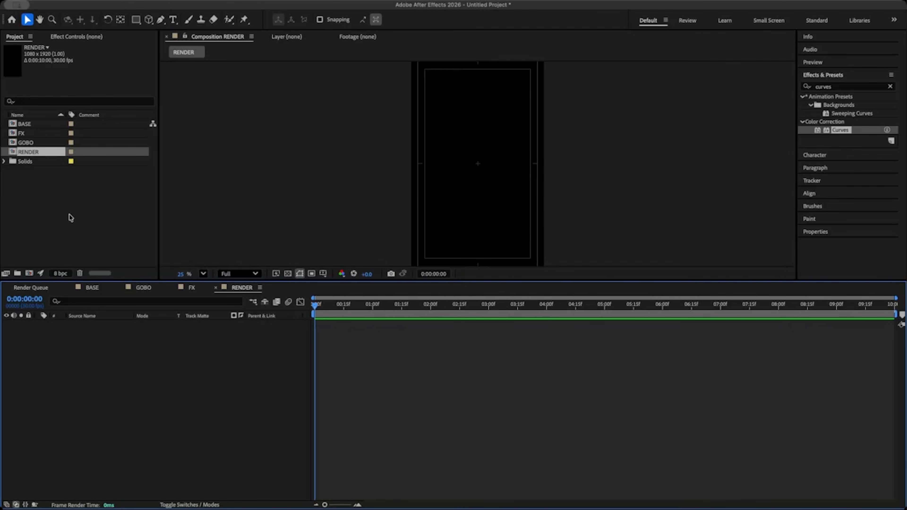
left_click_drag(24, 134, 90, 345)
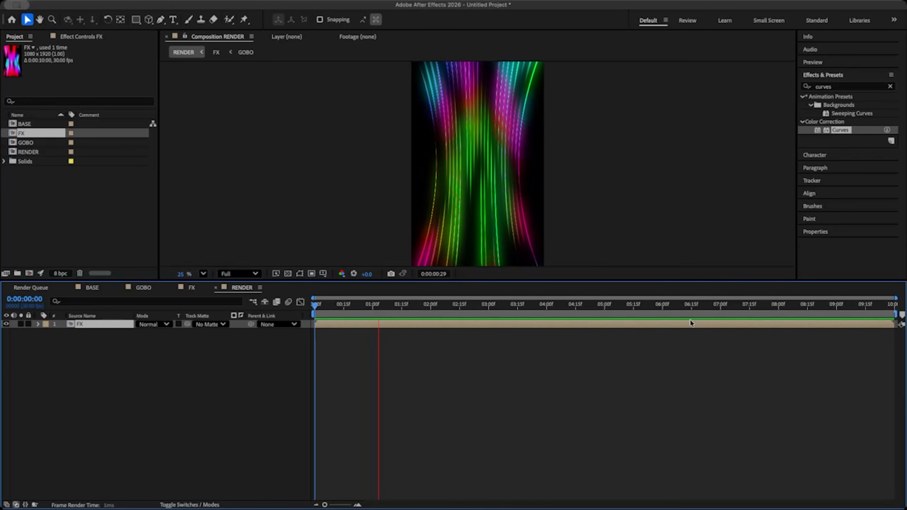
key("space")
Step: Add two new adjustment layers above the FX layer in the RENDER composition
right_click(116, 384)
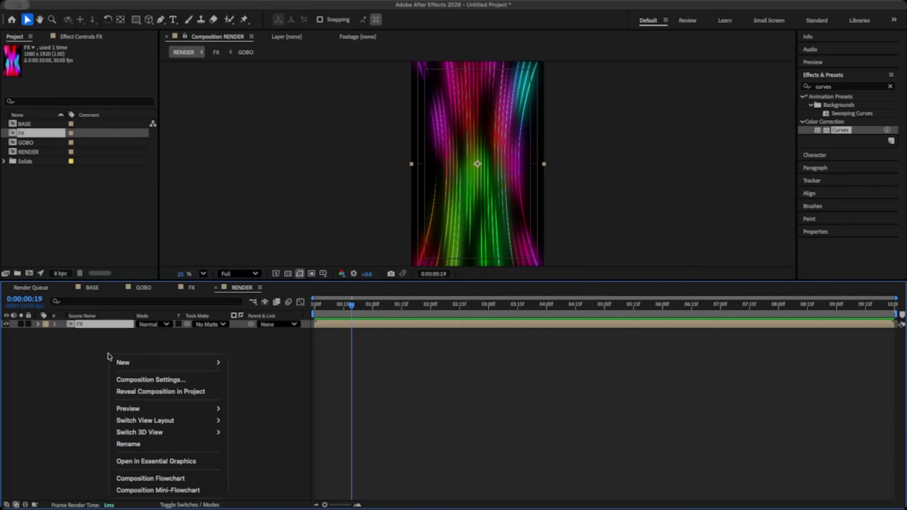
mouse_move(136, 363)
left_click(263, 388)
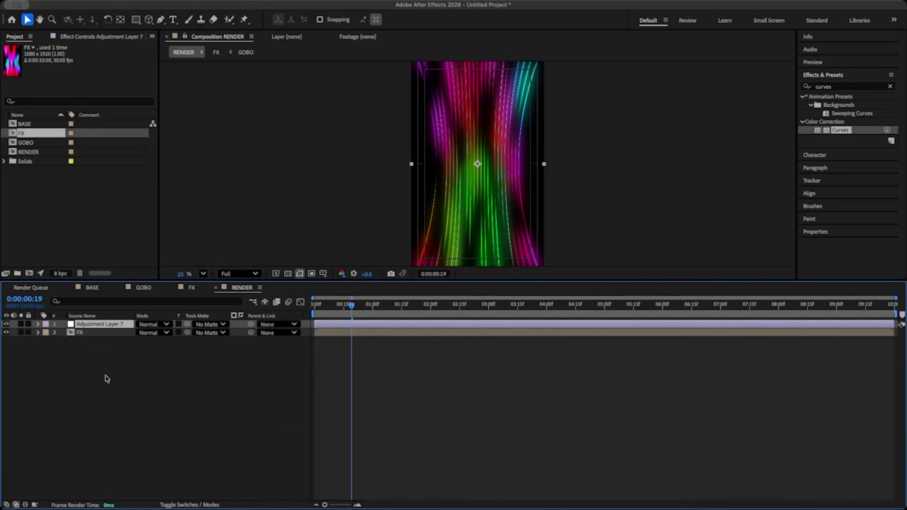
right_click(107, 374)
mouse_move(168, 370)
left_click(259, 387)
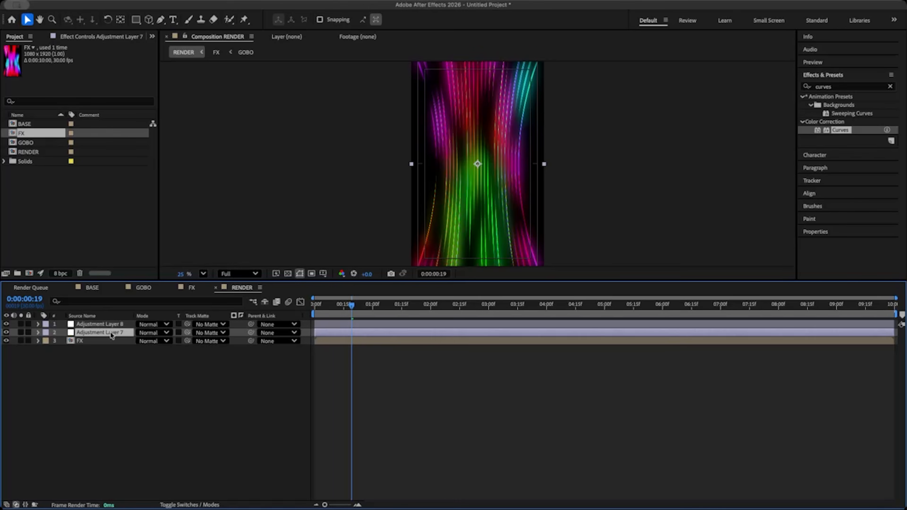
Step: Rename the lower adjustment layer Noise and the upper one Posterize Time
key("Return")
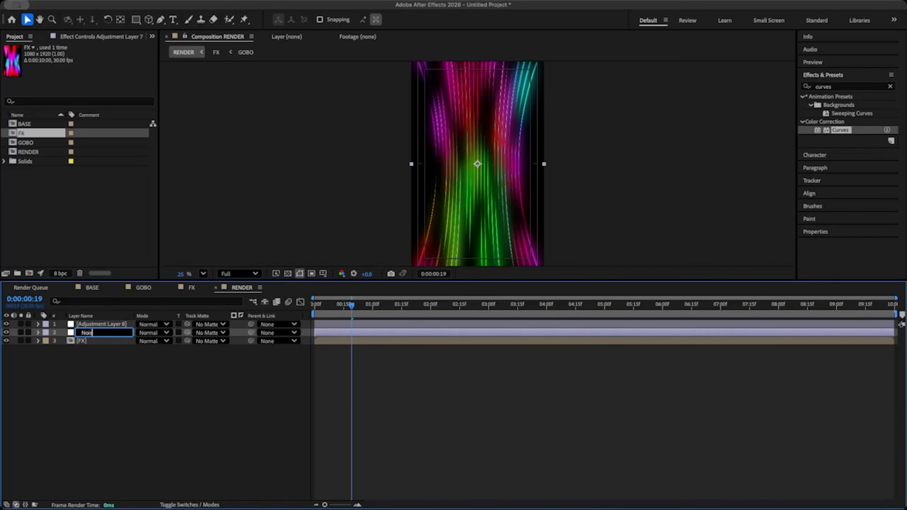
type("e")
key("Return")
left_click(112, 326)
key("Return")
type("P")
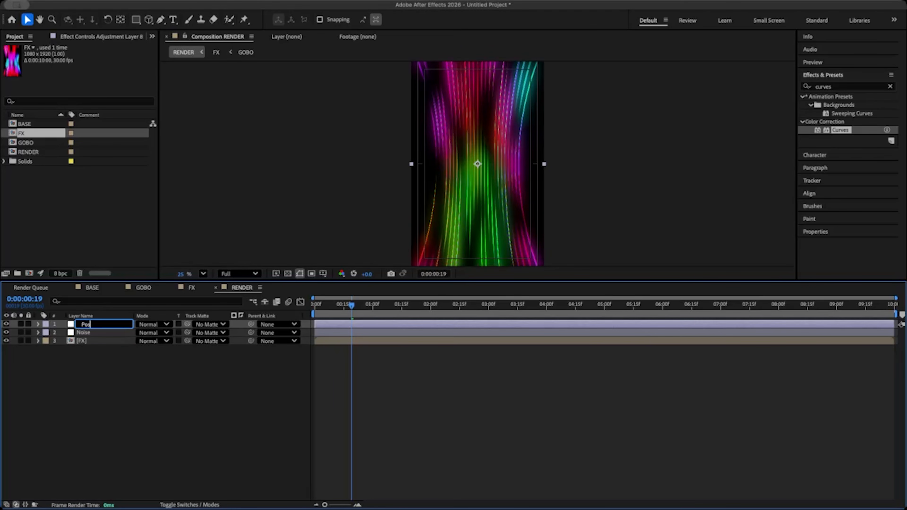
type("osterize Time")
key("Return")
Step: Apply the Noise effect to the Noise layer and set Amount of Noise to 25%
key("ctrl+Down")
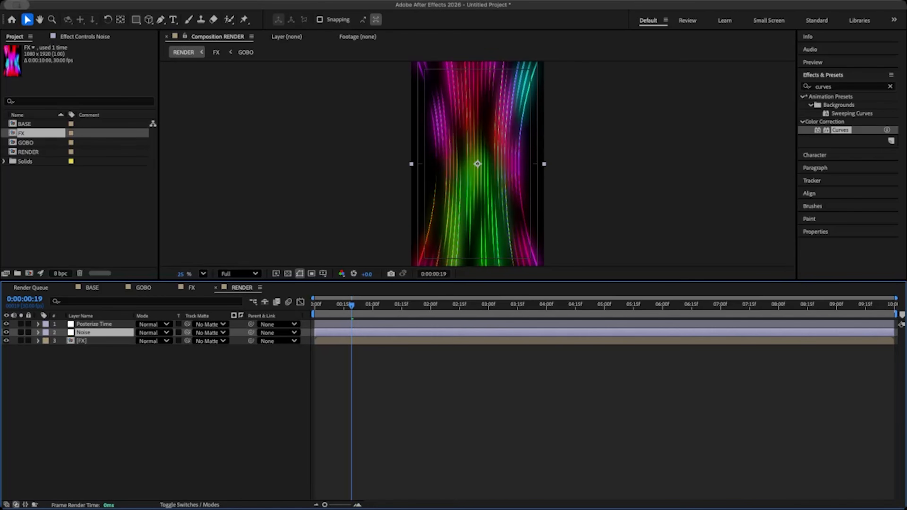
left_click(852, 86)
type("noise")
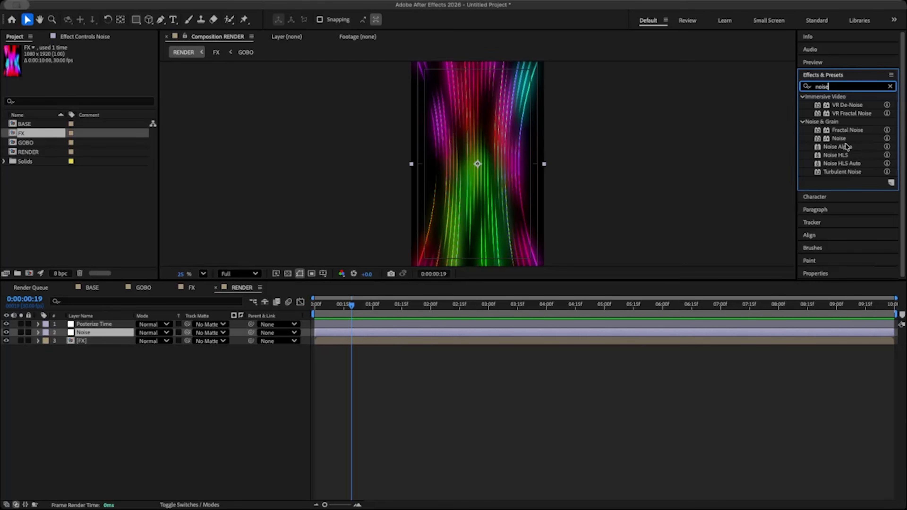
left_click_drag(841, 141, 355, 333)
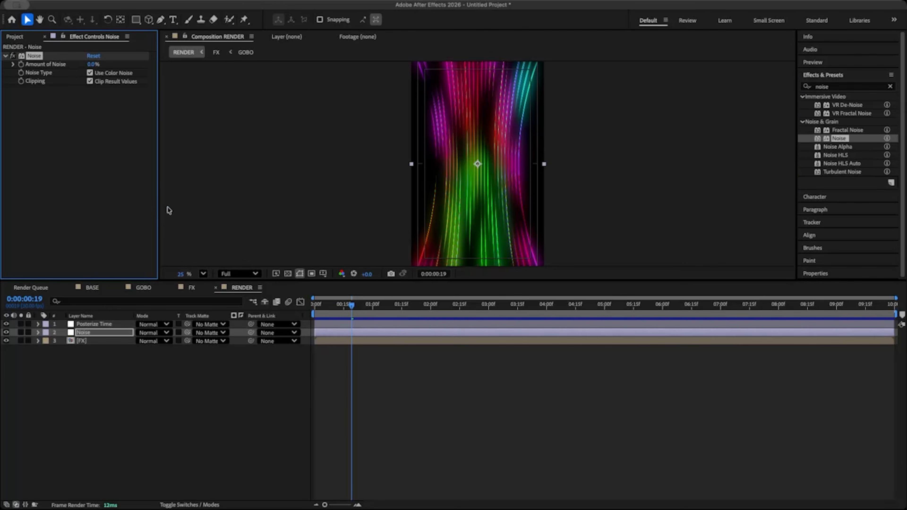
left_click(93, 65)
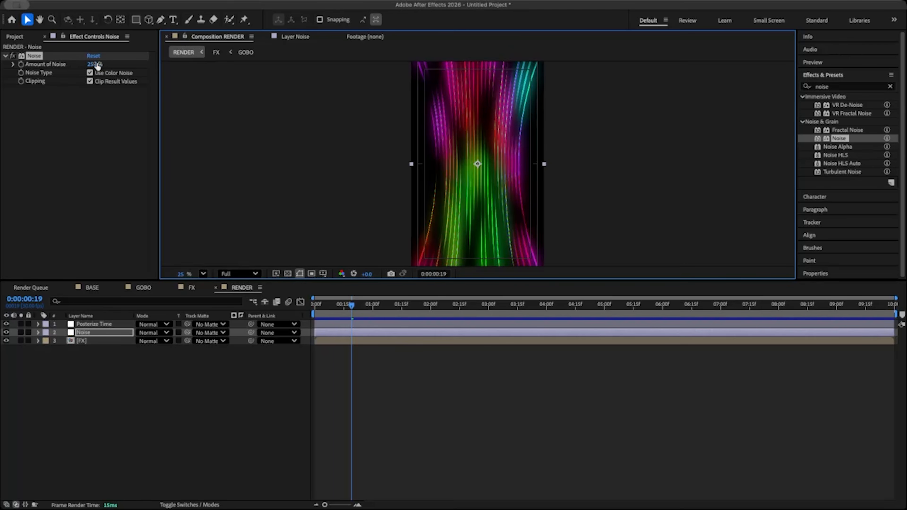
left_click(95, 65)
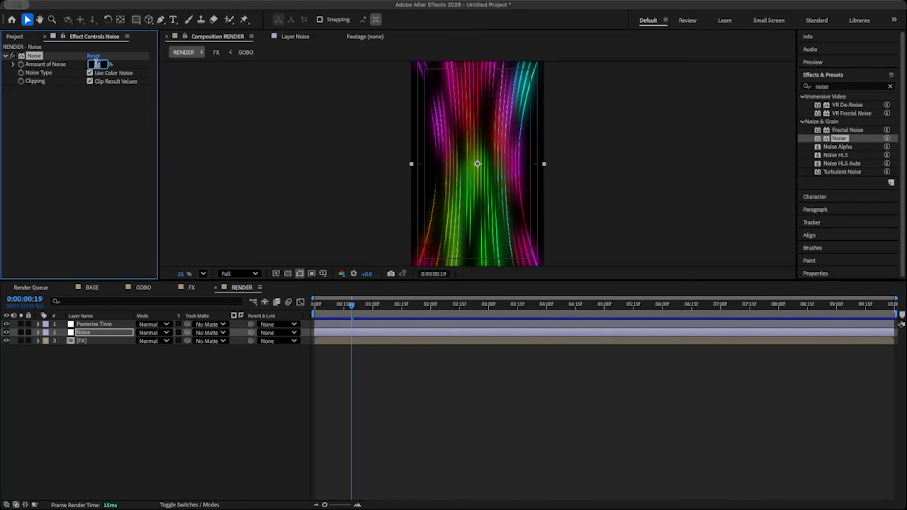
key("Return")
Step: Examine the grain at 100% magnification and compare the image with the Noise effect off and on
left_click(495, 155)
key("period")
key("period")
key("period")
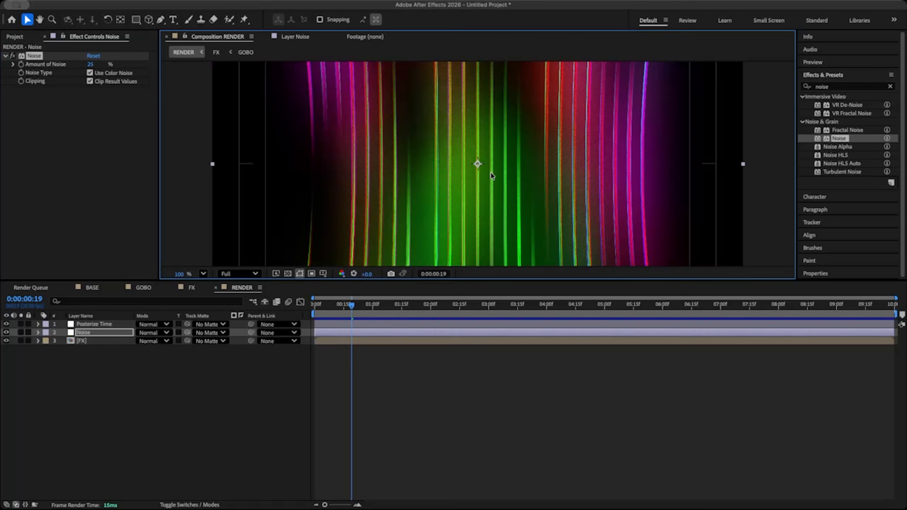
left_click(10, 56)
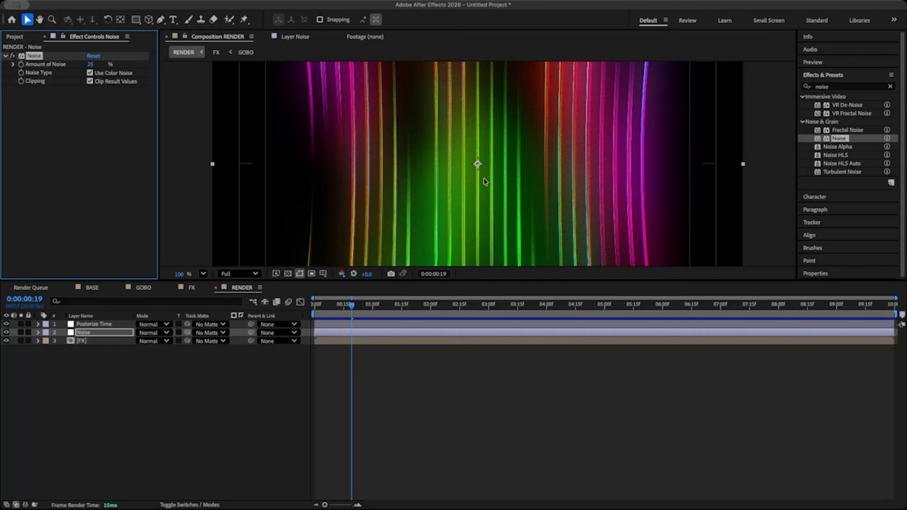
Step: Set Amount of Noise to 35% and turn off Use Color Noise
left_click(91, 65)
key("Return")
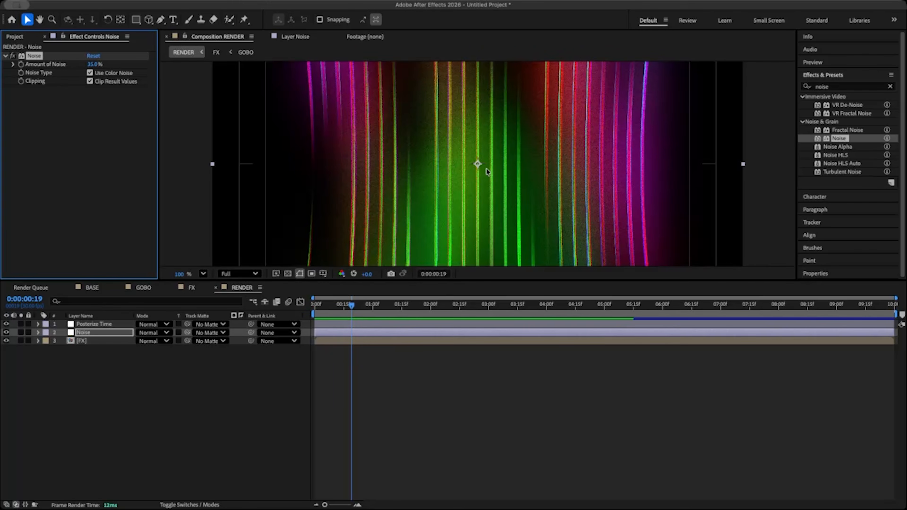
scroll(478, 169, "down", 4)
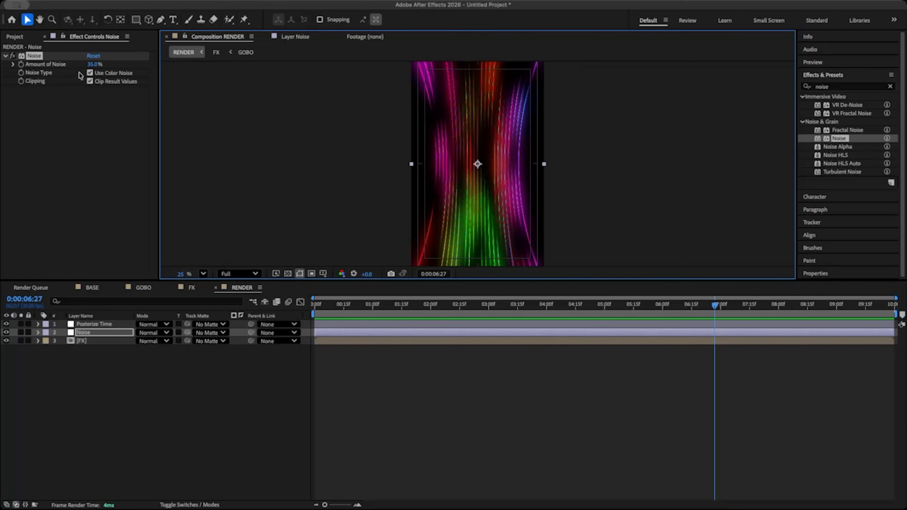
left_click(90, 73)
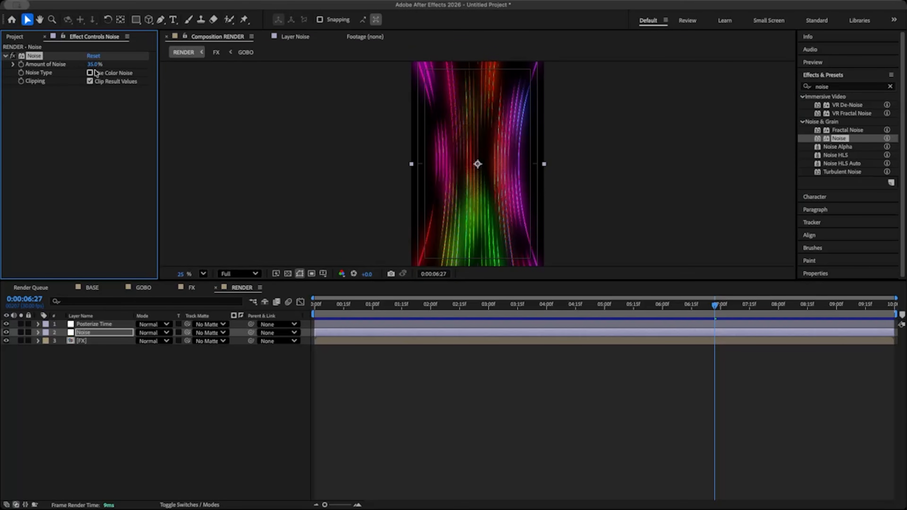
Step: Apply the Posterize Time effect to the Posterize Time layer, set its Frame Rate to 12 and preview the animation
left_click(100, 326)
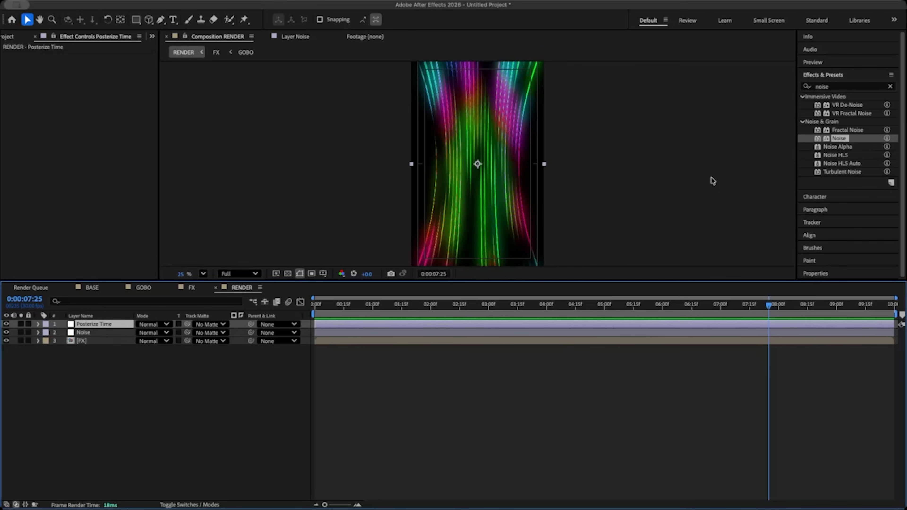
left_click(836, 83)
double_click(837, 85)
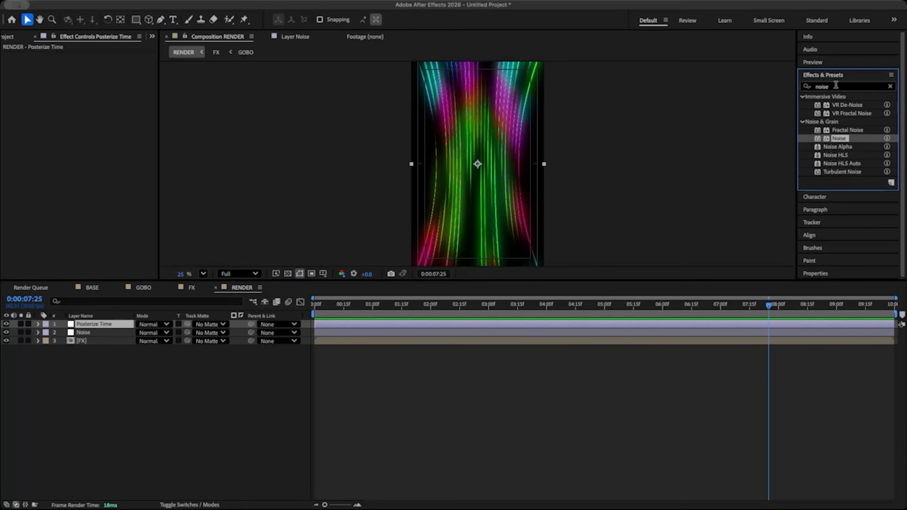
type("posteriz")
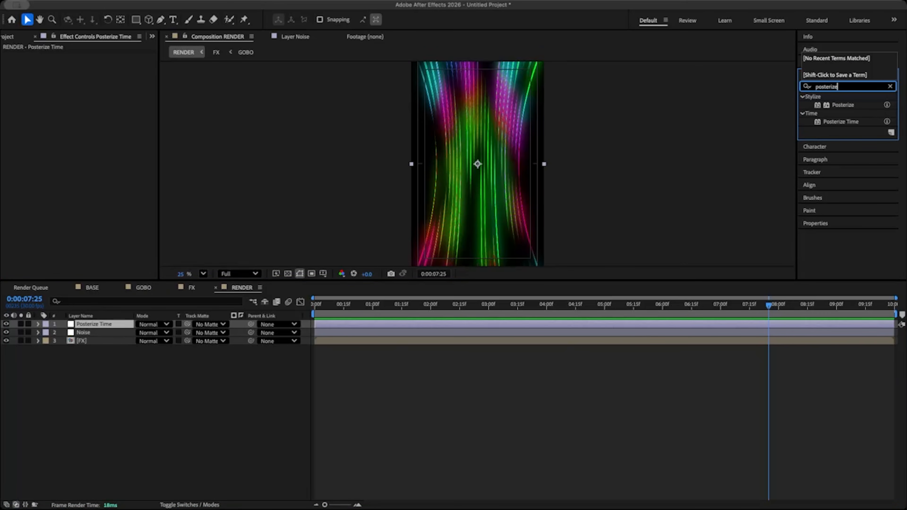
double_click(845, 122)
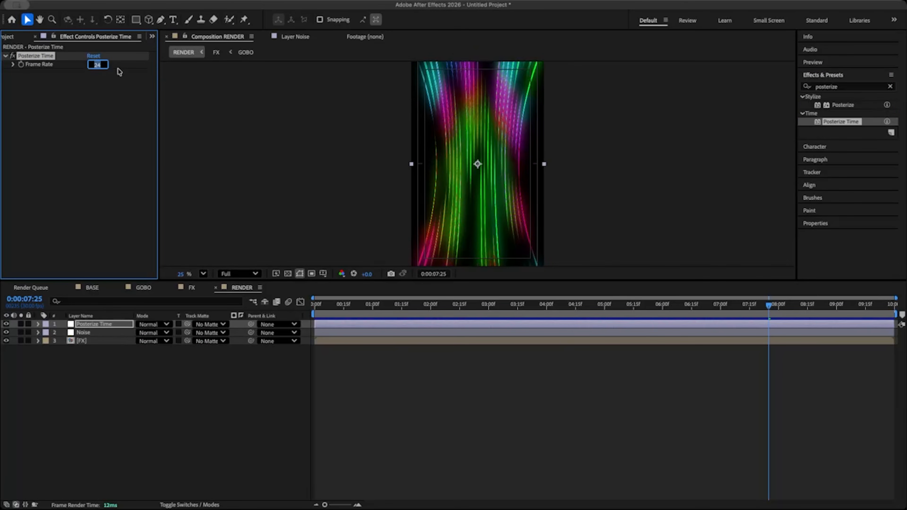
key("space")
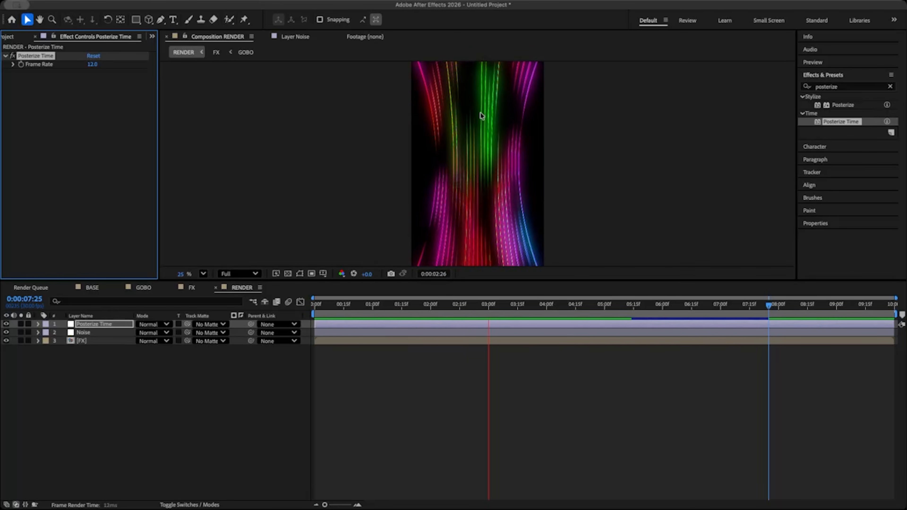
key("space")
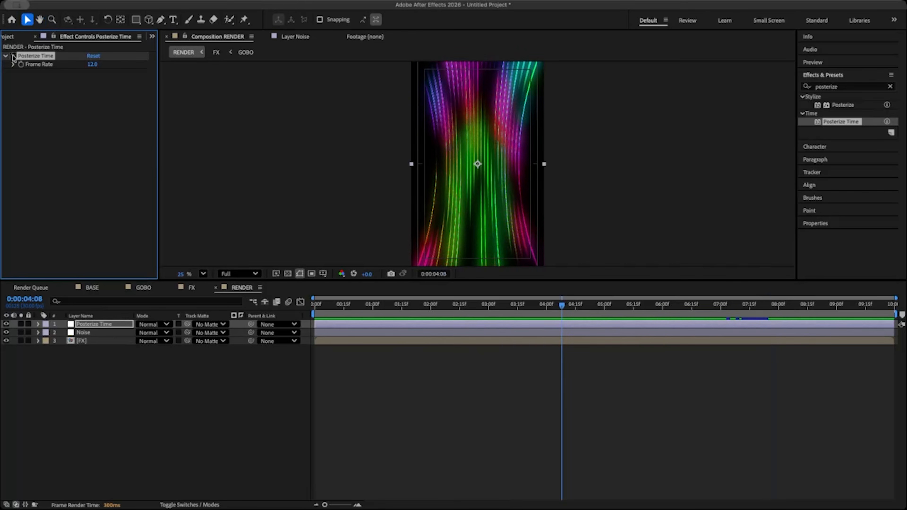
Step: Set the Posterize Time Frame Rate to 18, disable the effect and play the composition from the start
key("space")
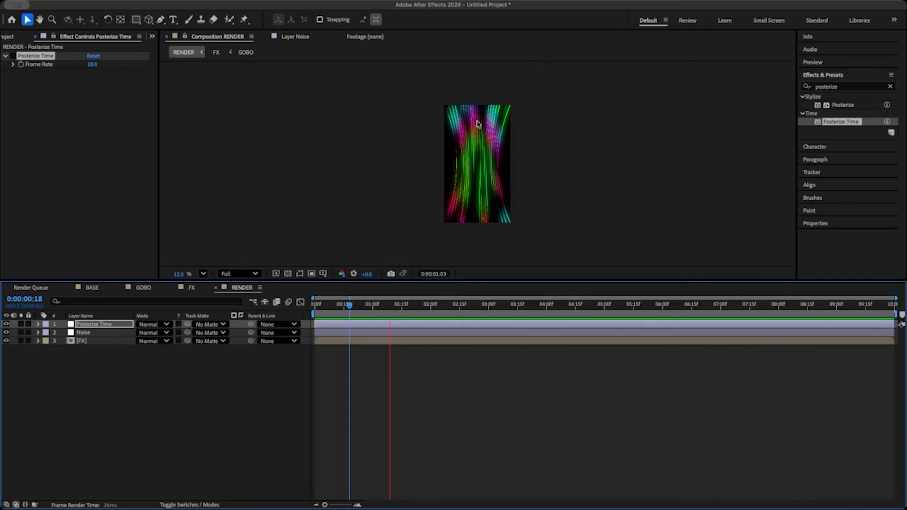
key("Home")
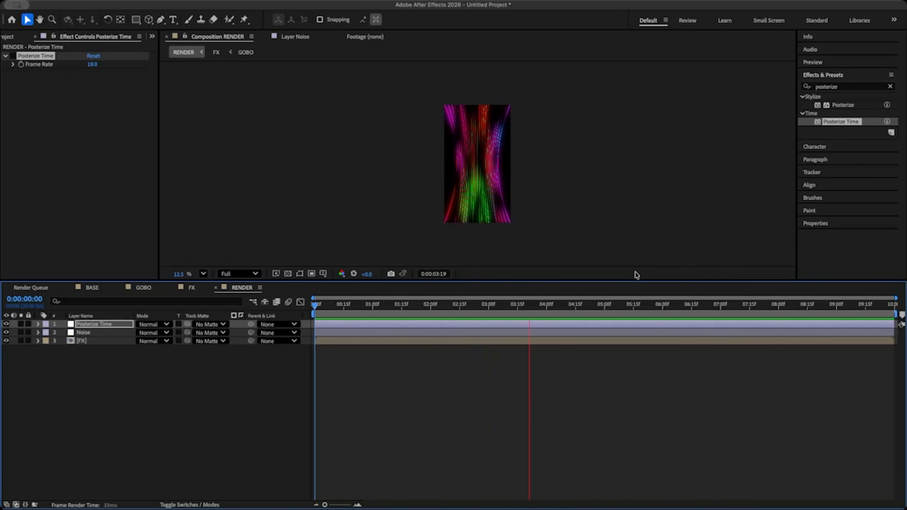
key("space")
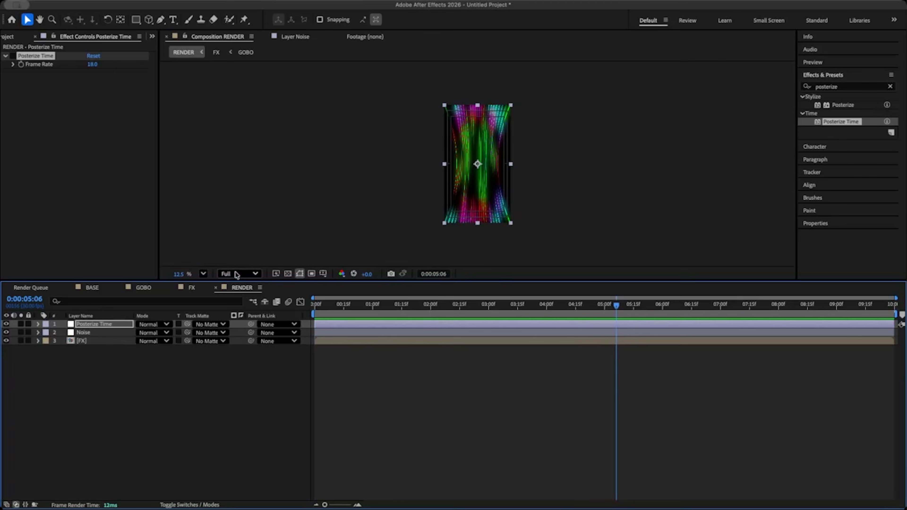
Step: Set the preview resolution to Half and play back the RENDER composition
left_click(235, 275)
left_click(237, 317)
key("space")
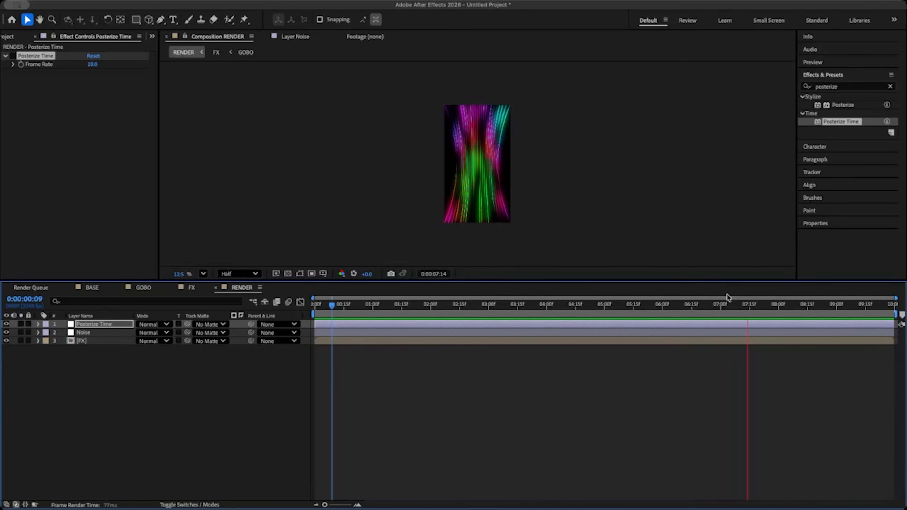
left_click(647, 305)
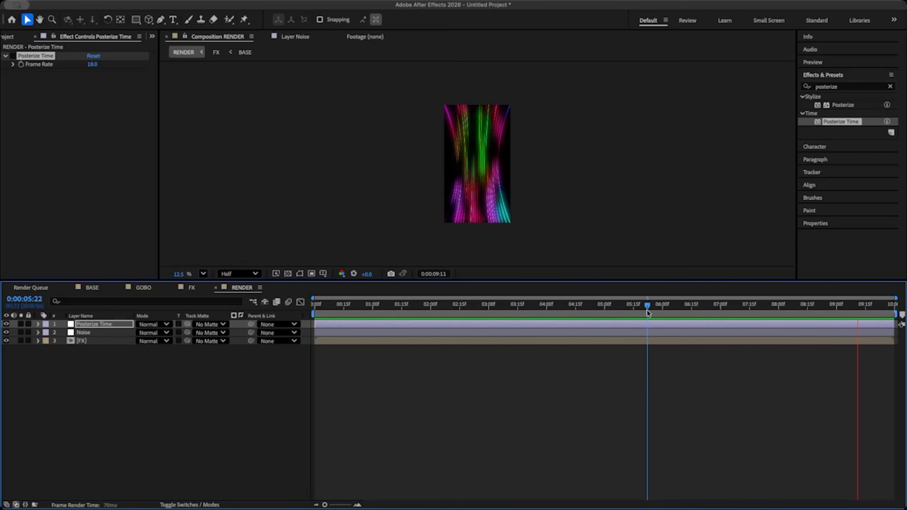